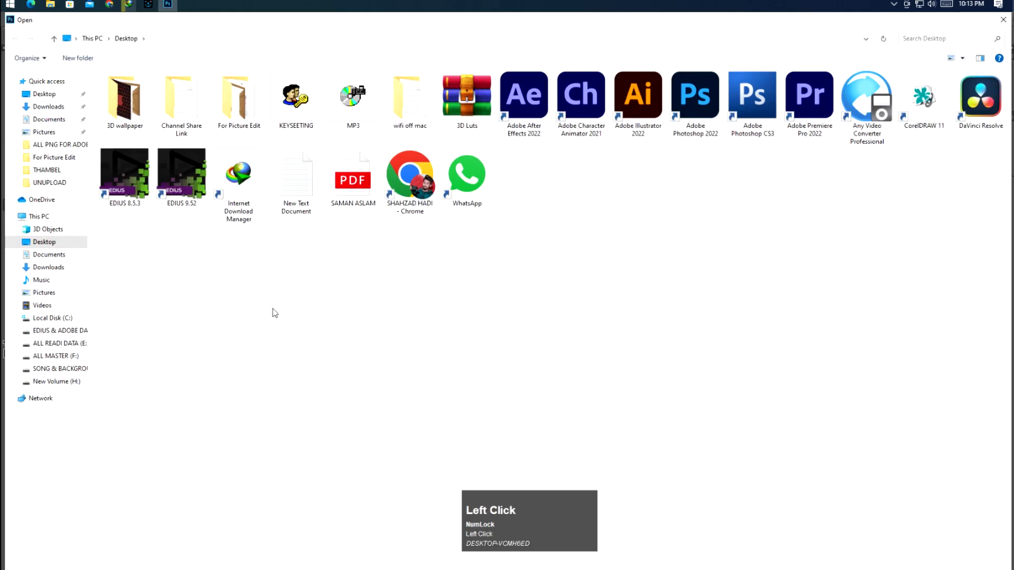
Step: Open the park, bridge and dirt road pictures from the For Picture Edit folder
double_click(226, 113)
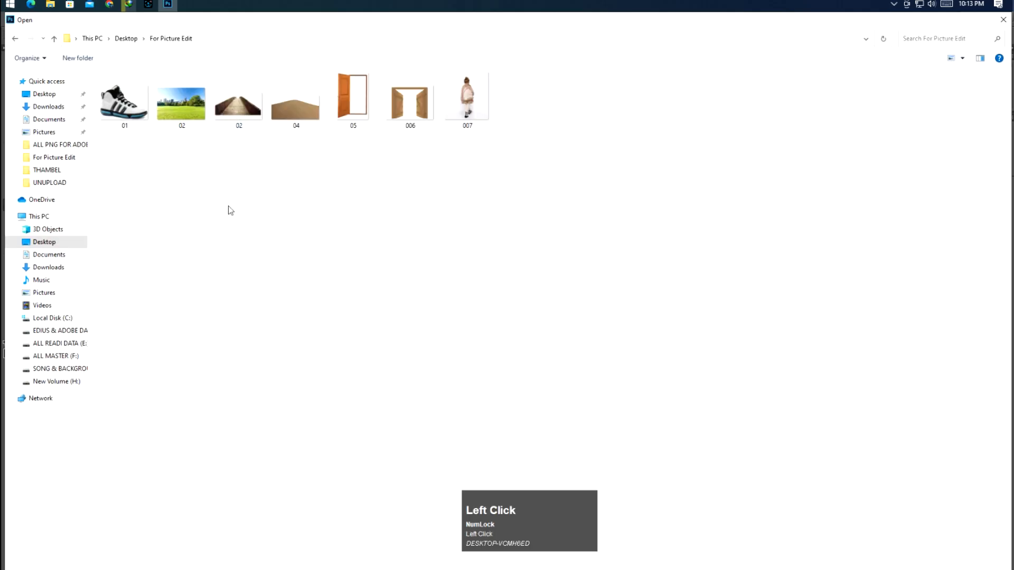
ctrl+click(248, 121)
key(Return)
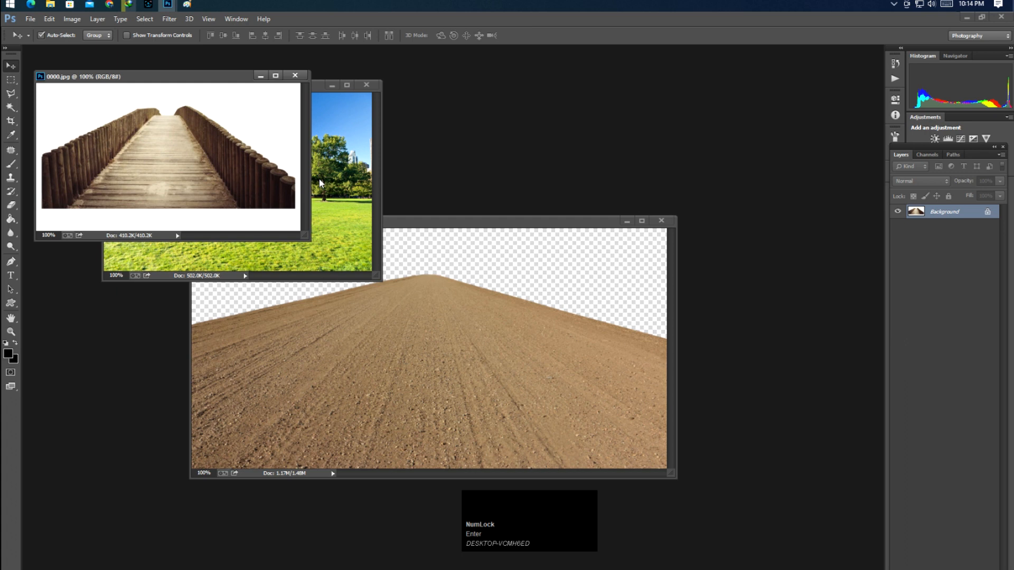
Step: Create a new 1000 by 1000 pixel grayscale document with a transparent background
key(ctrl+n)
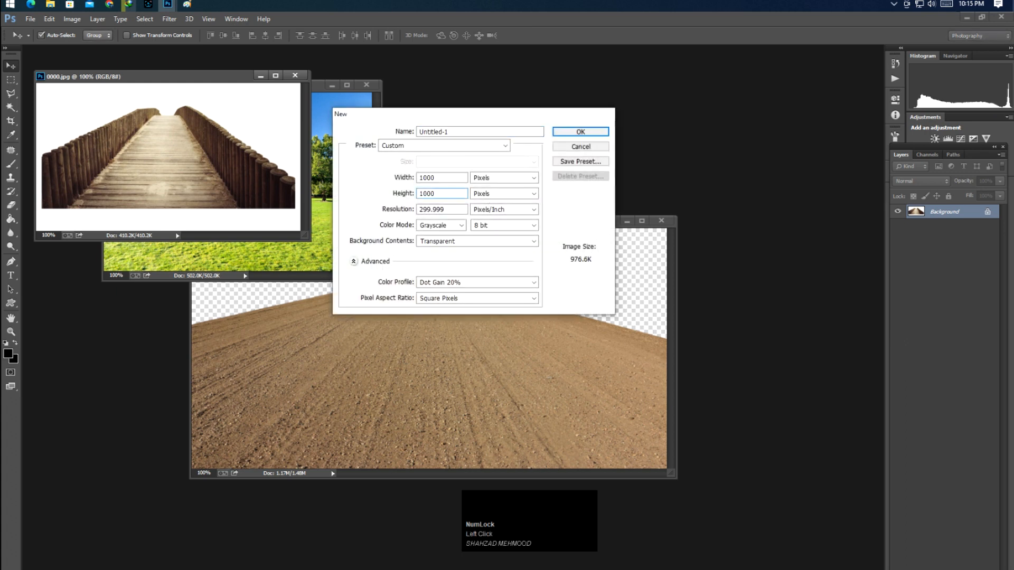
key(Return)
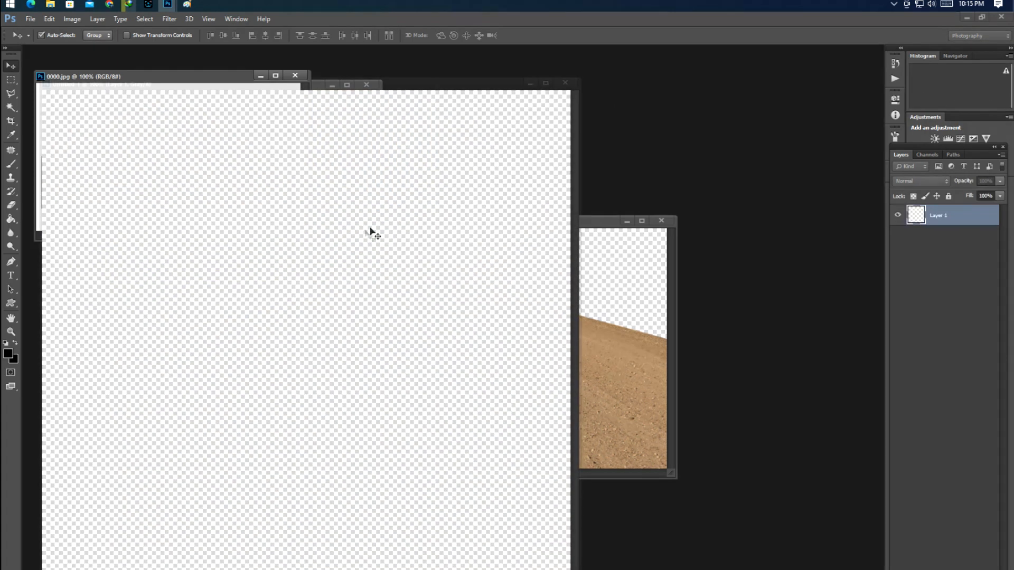
key(f)
key(v)
click(401, 248)
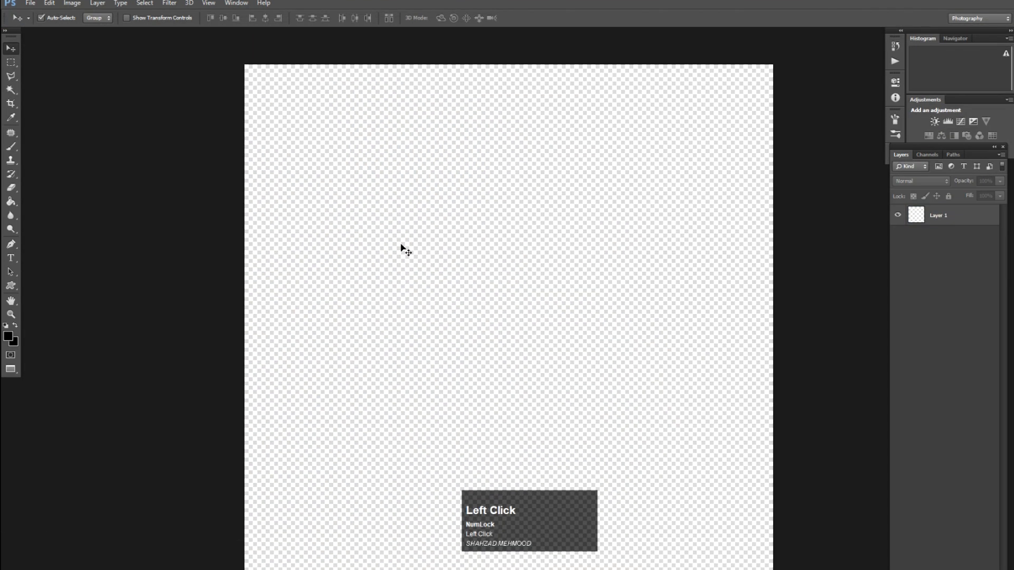
key(f)
key(f)
key(v)
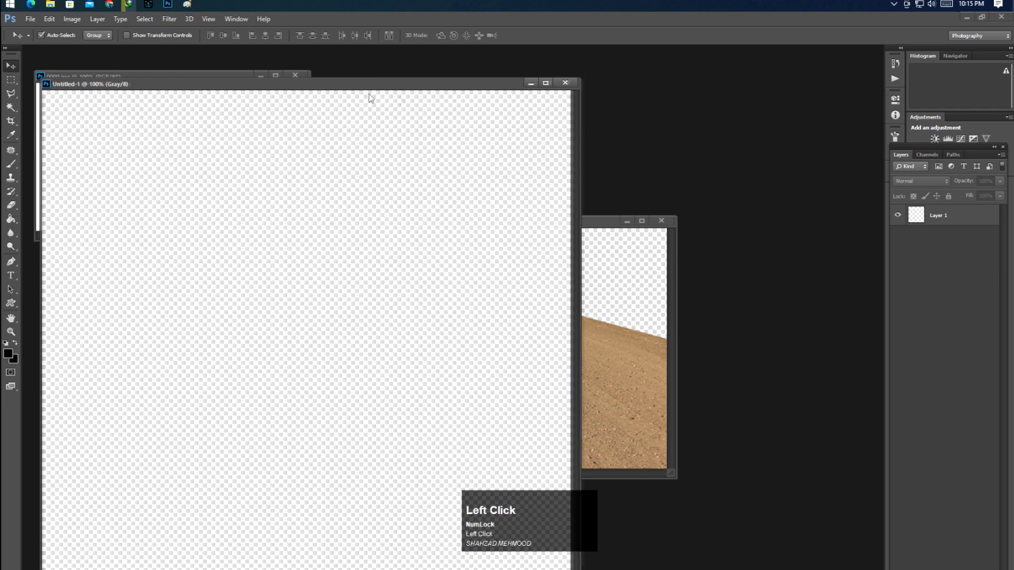
Step: Try to copy the park photo into the grayscale document, and close that document without saving
drag(322, 84, 452, 120)
click(163, 257)
drag(163, 257, 530, 353)
key(ctrl+z)
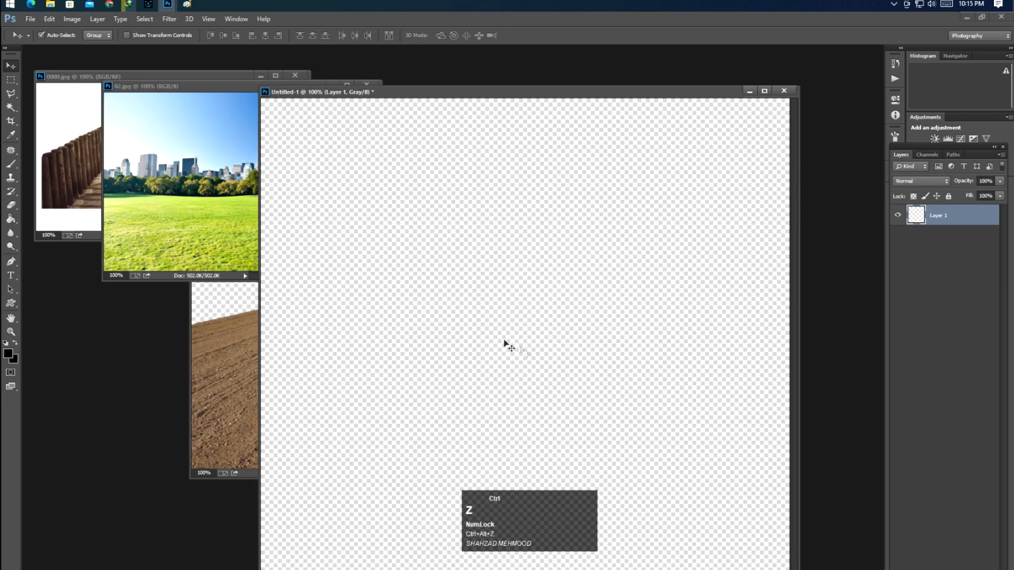
click(184, 231)
drag(185, 232, 485, 304)
key(ctrl+z)
key(ctrl+w)
click(509, 245)
Step: Create a 1000 by 1000 pixel transparent document with RGB Color as the color mode
key(ctrl+n)
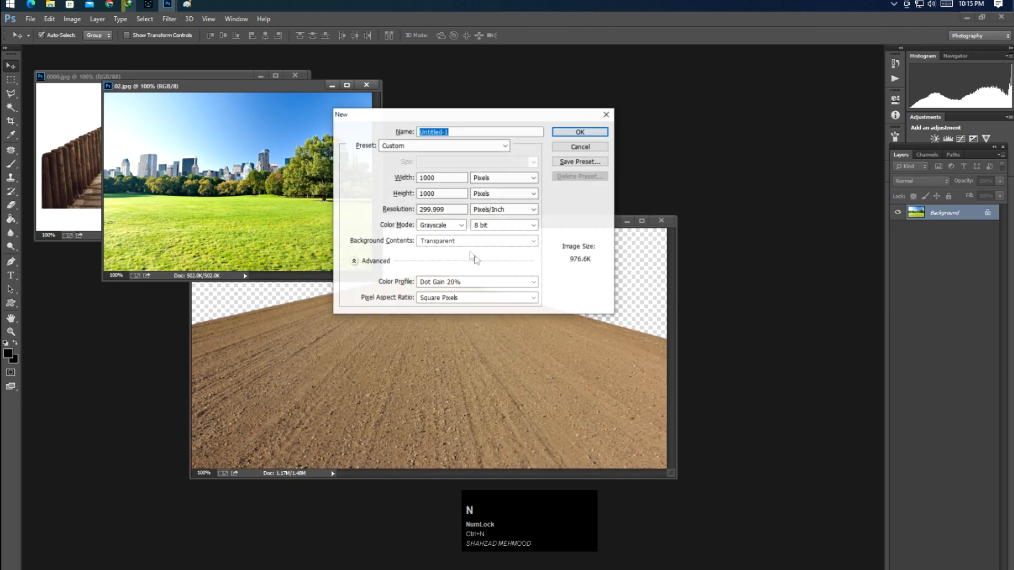
click(457, 227)
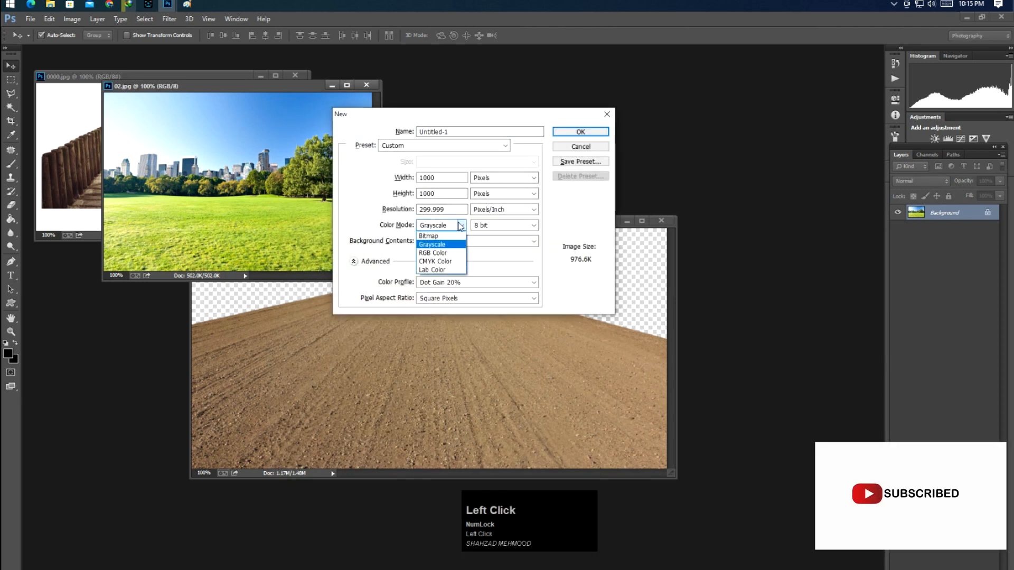
click(441, 254)
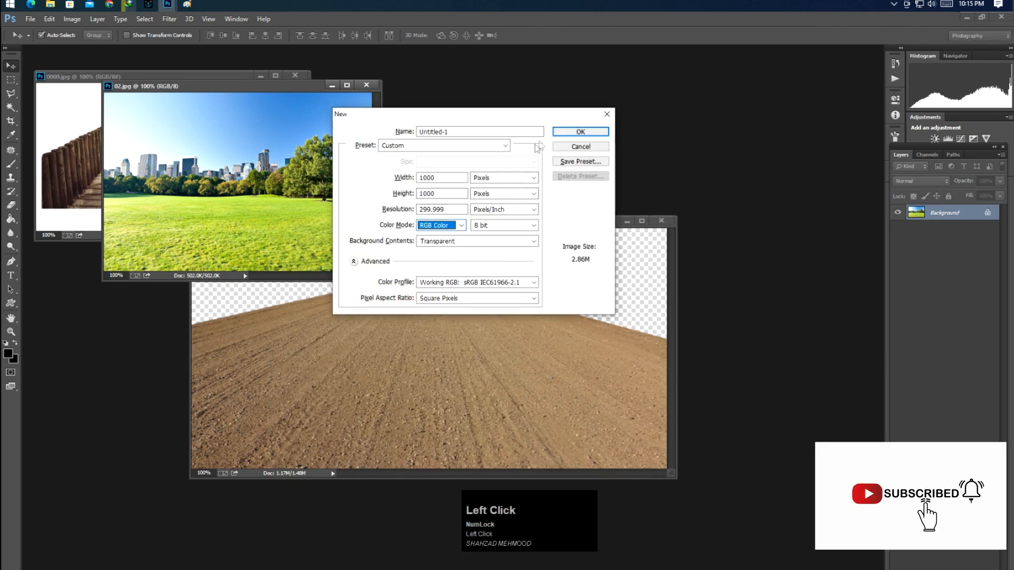
click(577, 132)
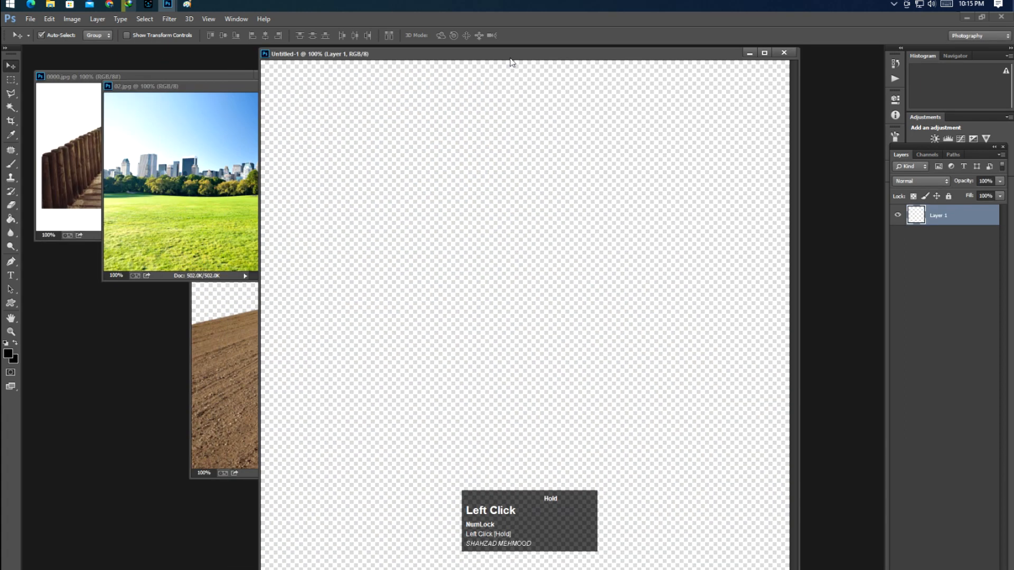
Step: Copy the park photo into the new RGB document as its own layer
drag(317, 203, 549, 368)
key(f)
key(ctrl+minus)
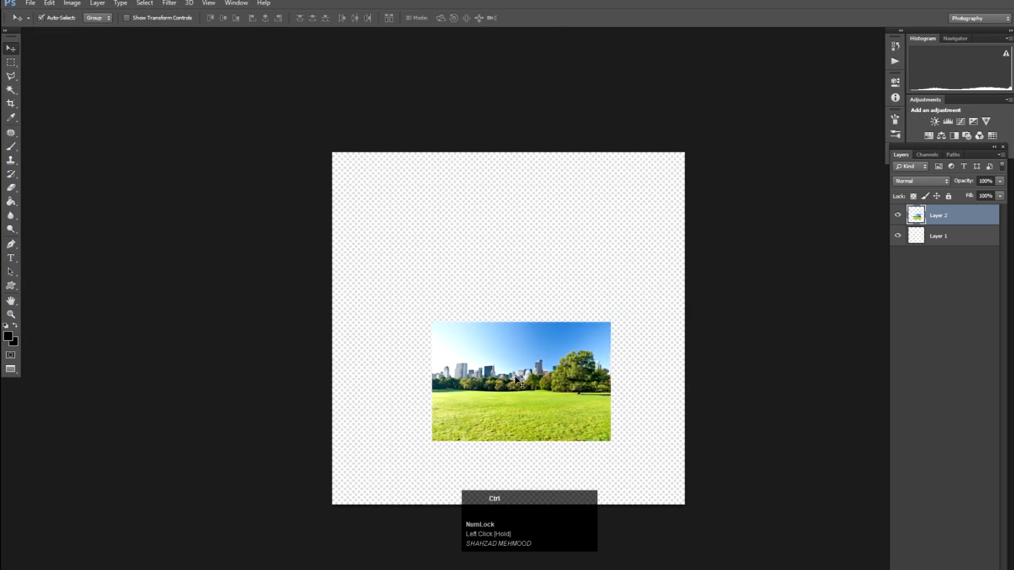
Step: Scale the park photo to about 204% and position it so it spans the full canvas width
key(ctrl+t)
drag(611, 322, 724, 285)
drag(610, 340, 589, 306)
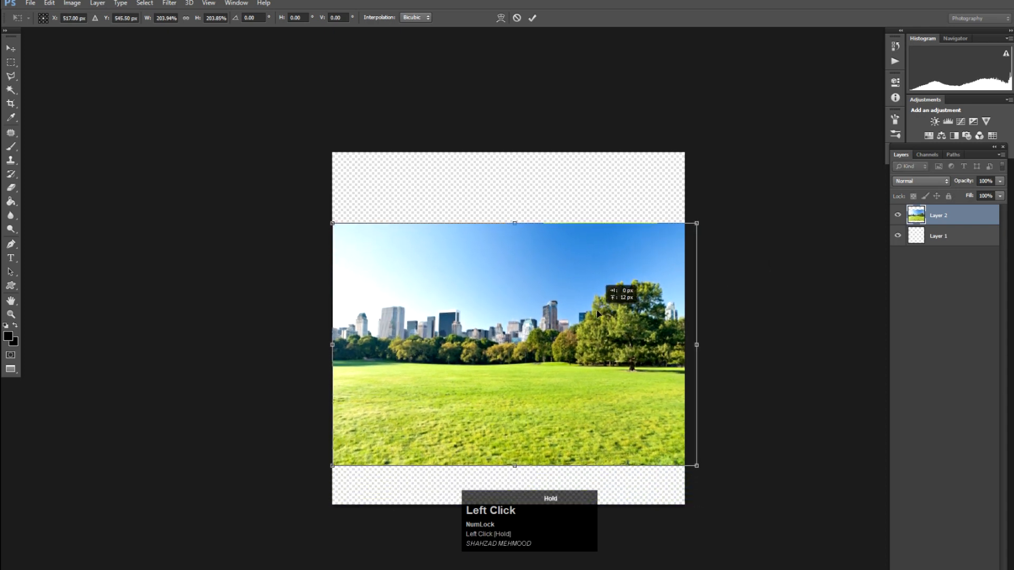
key(Return)
Step: Try to fill a full-width selection covering the empty canvas area above the sky
key(m)
drag(319, 143, 739, 246)
right_click(611, 231)
click(626, 376)
click(565, 180)
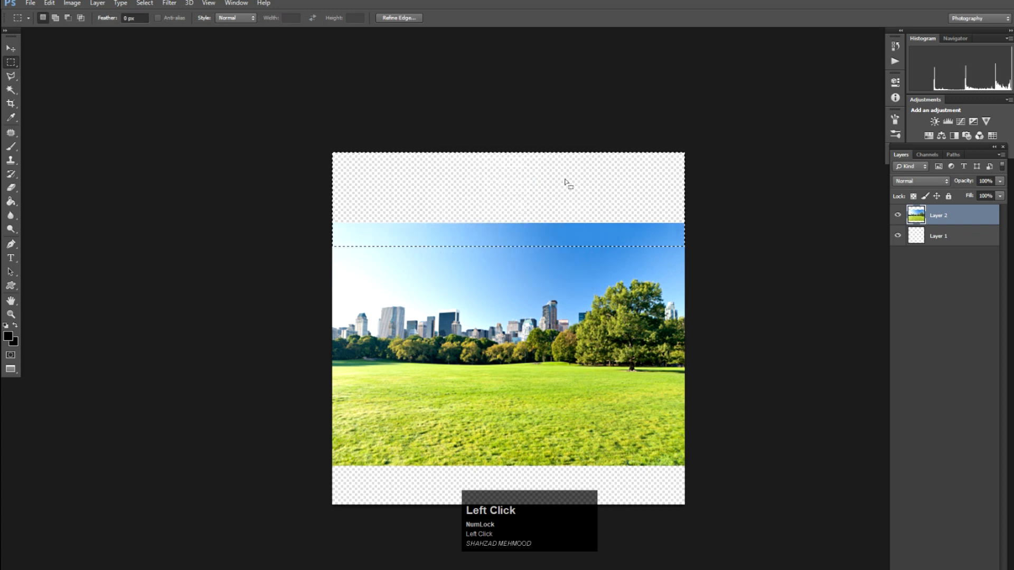
Step: Merge the visible layers, try the Fill again on the empty area above the sky, and deselect
key(ctrl+shift+e)
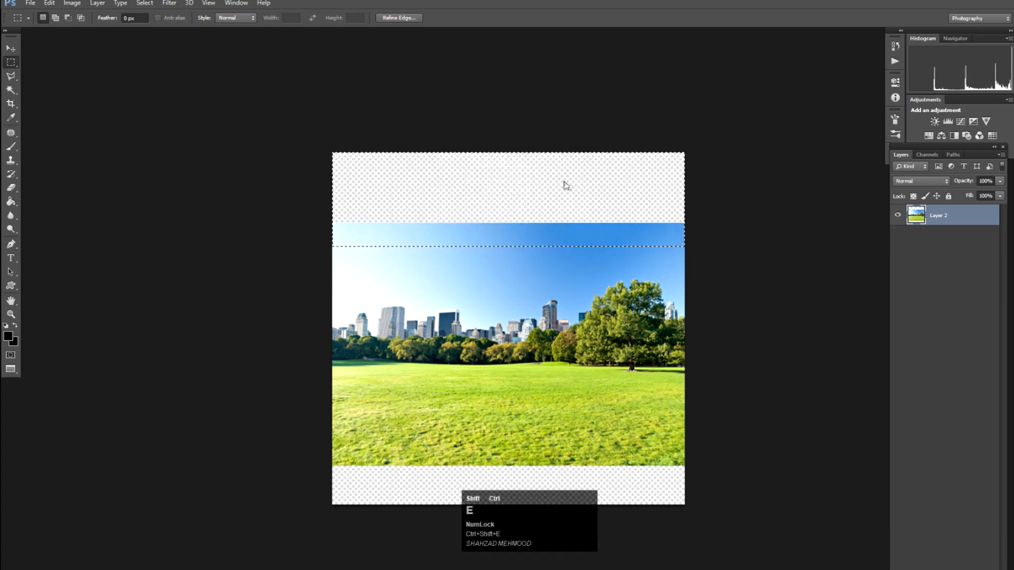
shift+right_click(565, 183)
click(587, 331)
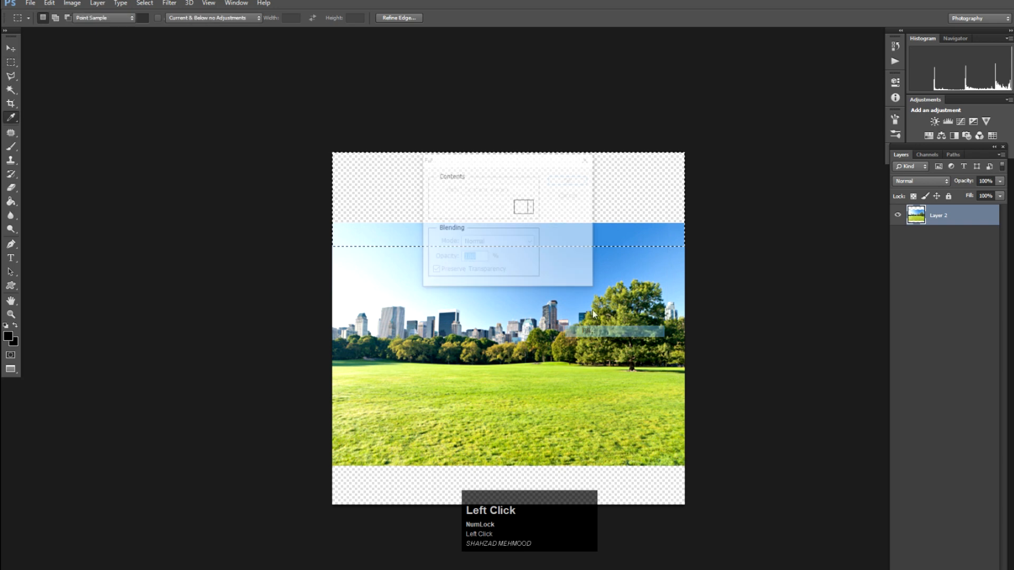
click(566, 180)
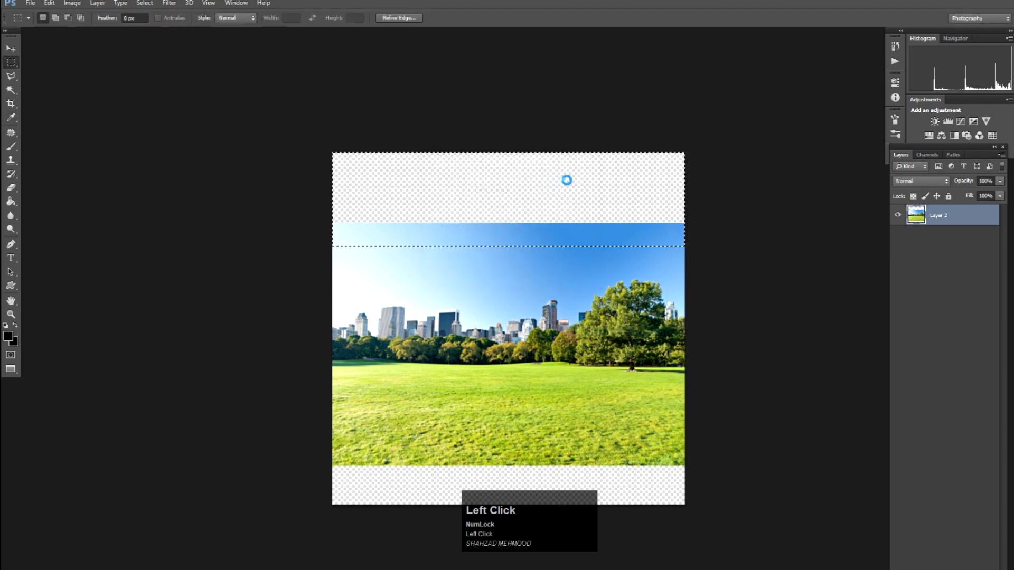
key(ctrl+d)
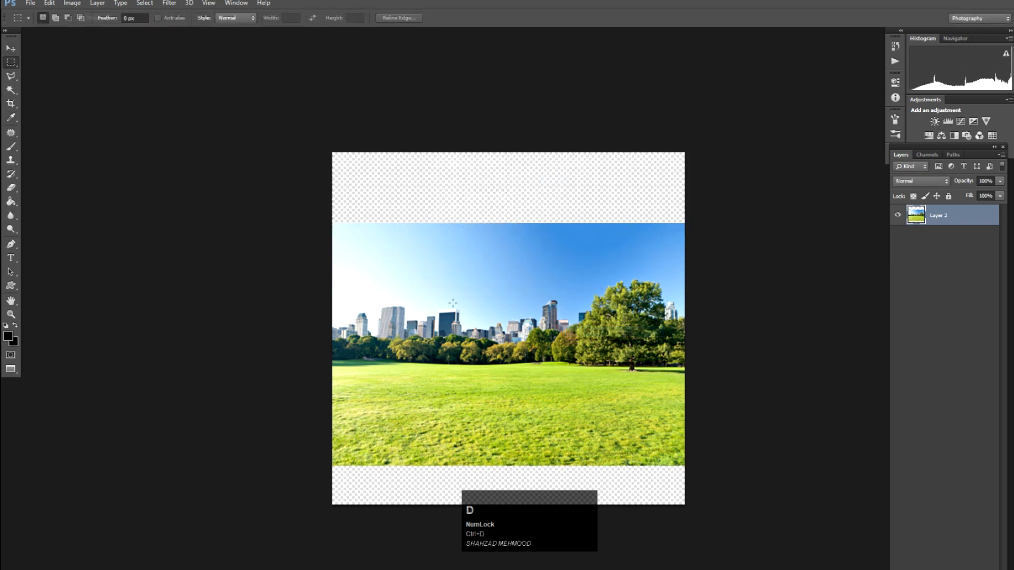
Step: Try to fill a full-width selection over the empty strip below the grass, and deselect
key(m)
drag(324, 455, 739, 552)
right_click(632, 491)
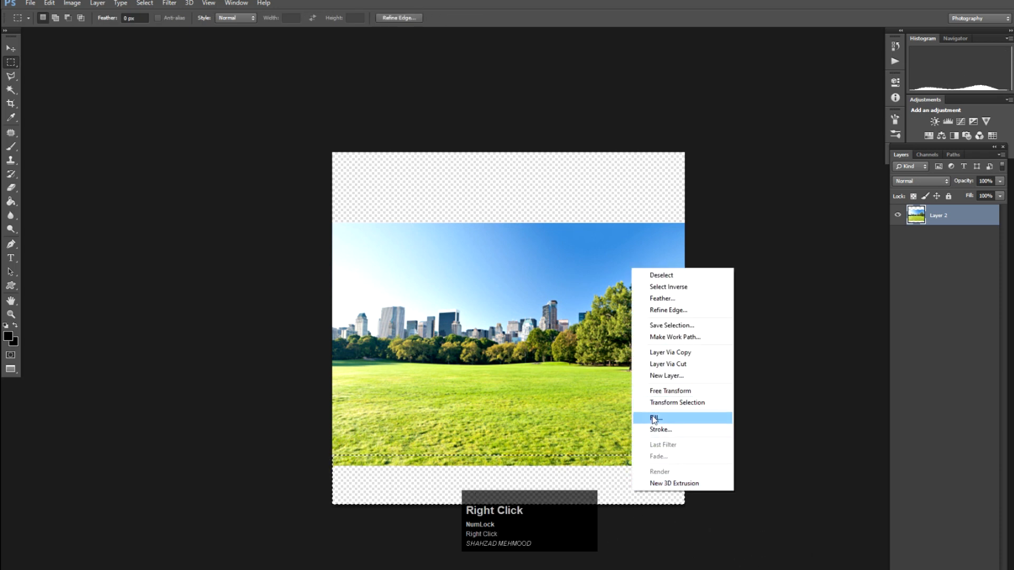
click(655, 418)
click(568, 180)
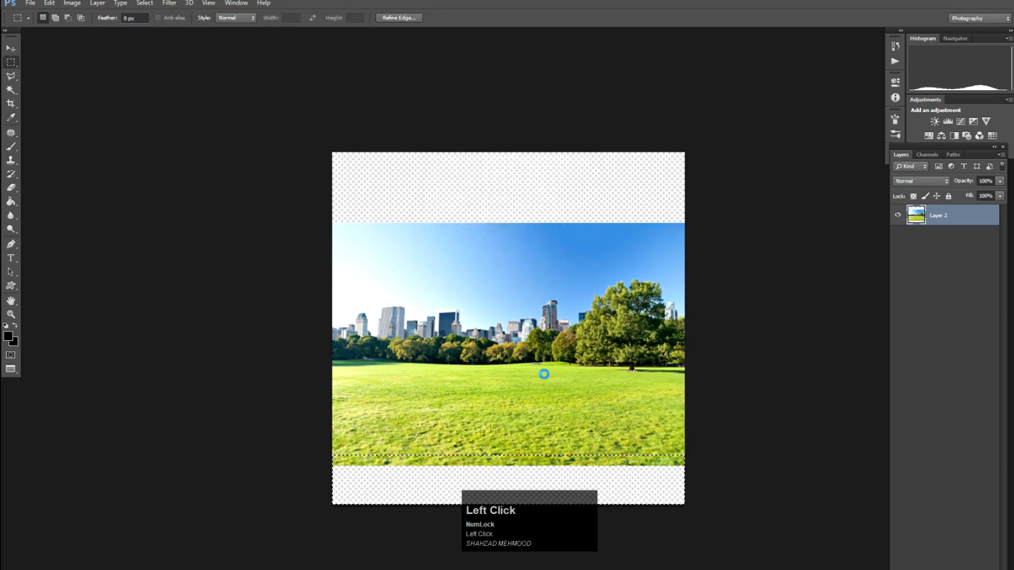
key(ctrl+d)
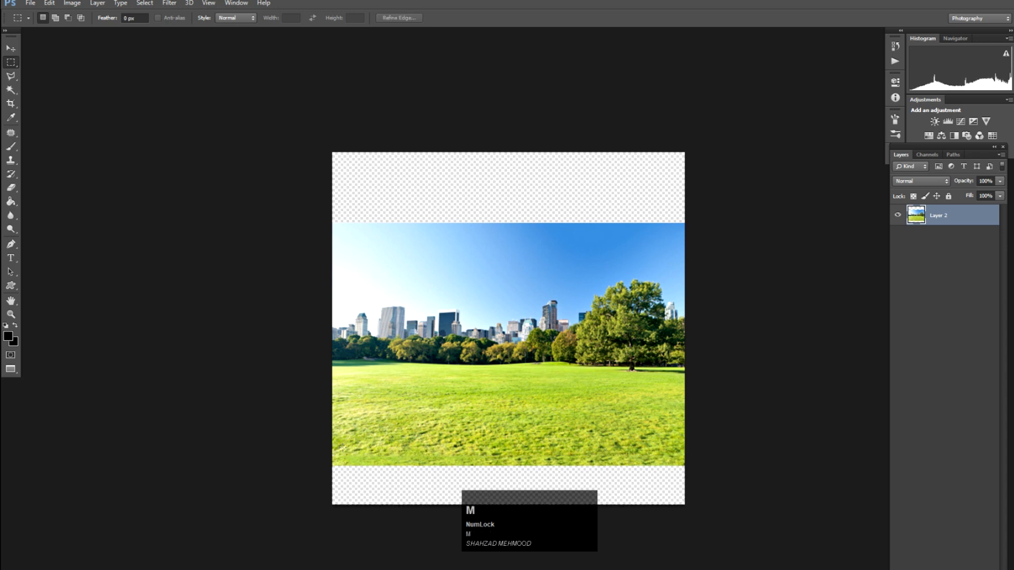
Step: Try to fill a taller selection including much of the grass and the empty strip below, undo the fill and deselect
drag(299, 388, 782, 523)
right_click(581, 435)
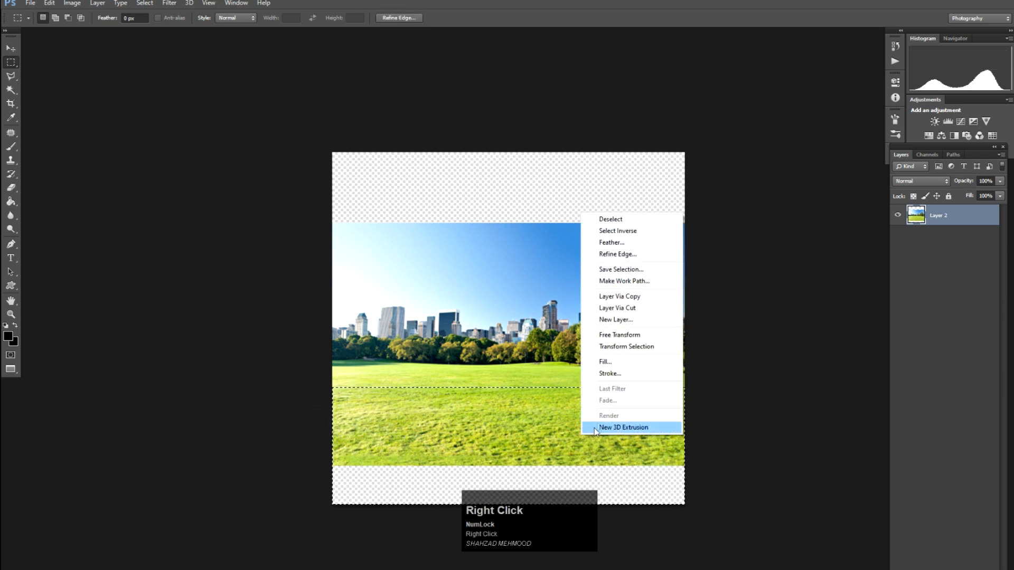
click(607, 362)
click(568, 181)
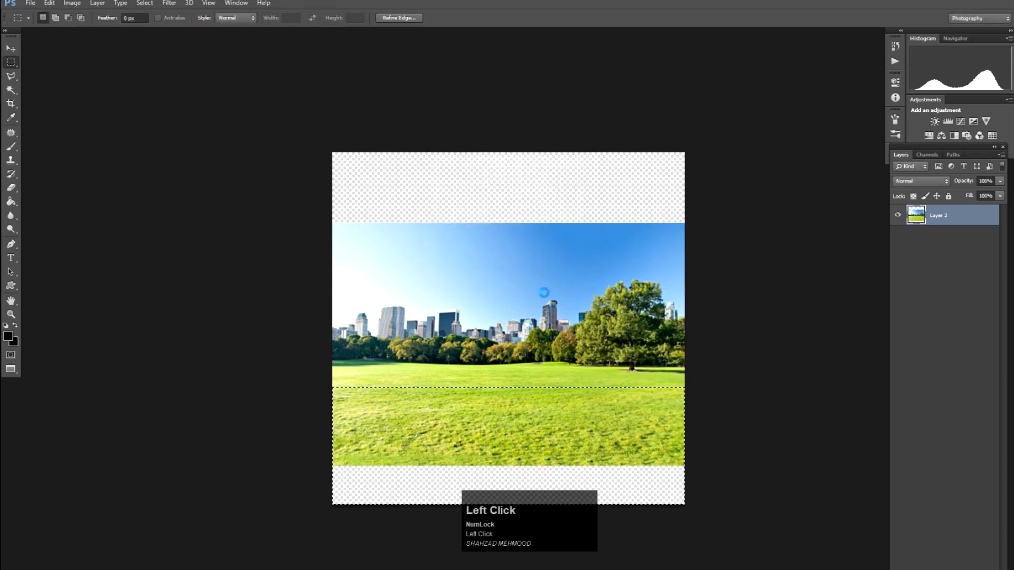
key(ctrl+alt+z)
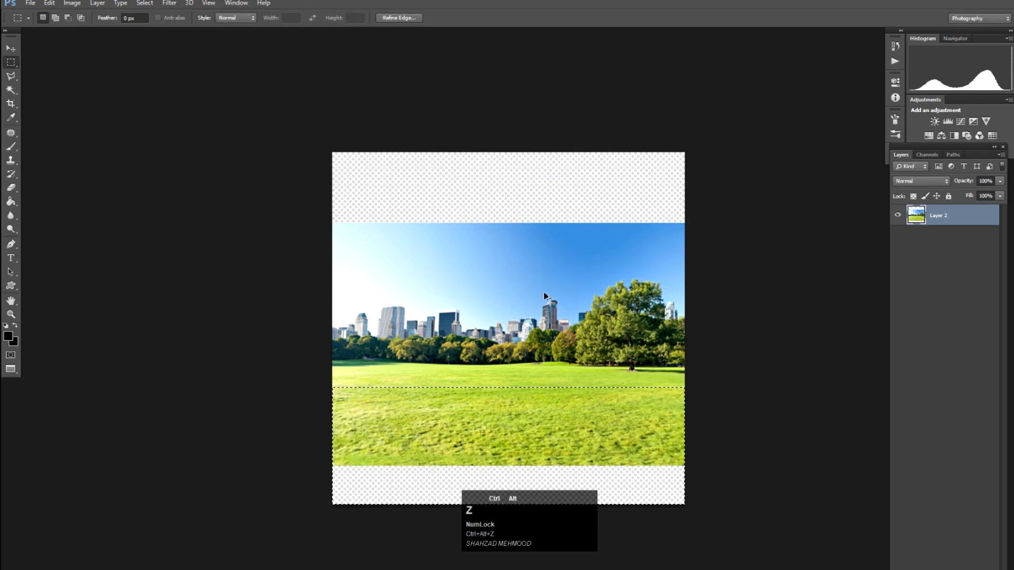
key(ctrl+d)
Step: Copy the lower part of the grass to a new layer and move it down to cover the empty canvas bottom
key(v)
click(530, 407)
drag(518, 387, 520, 345)
key(ctrl+plus)
key(space)
key(m)
drag(331, 320, 786, 473)
key(ctrl+c)
key(ctrl+v)
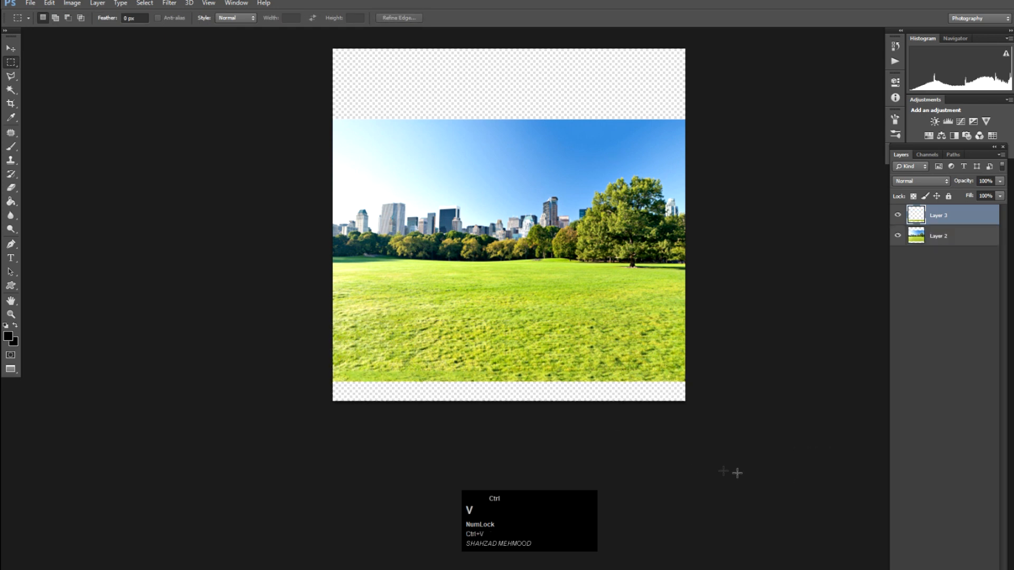
key(v)
drag(558, 355, 558, 375)
Step: Copy the upper part of the sky from the park layer and paste it as a new layer
key(space)
drag(534, 222, 536, 366)
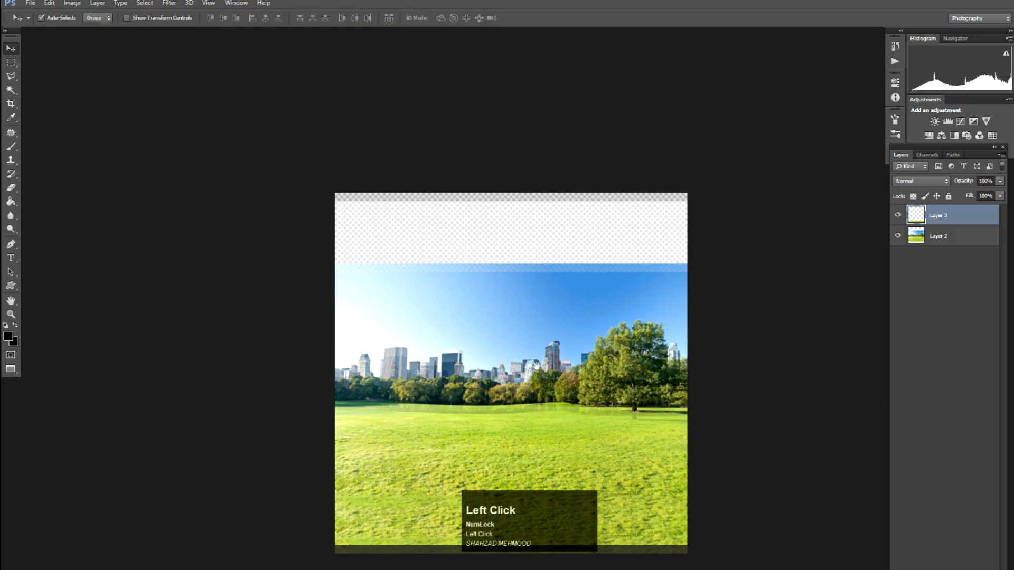
click(543, 317)
key(m)
drag(328, 190, 852, 327)
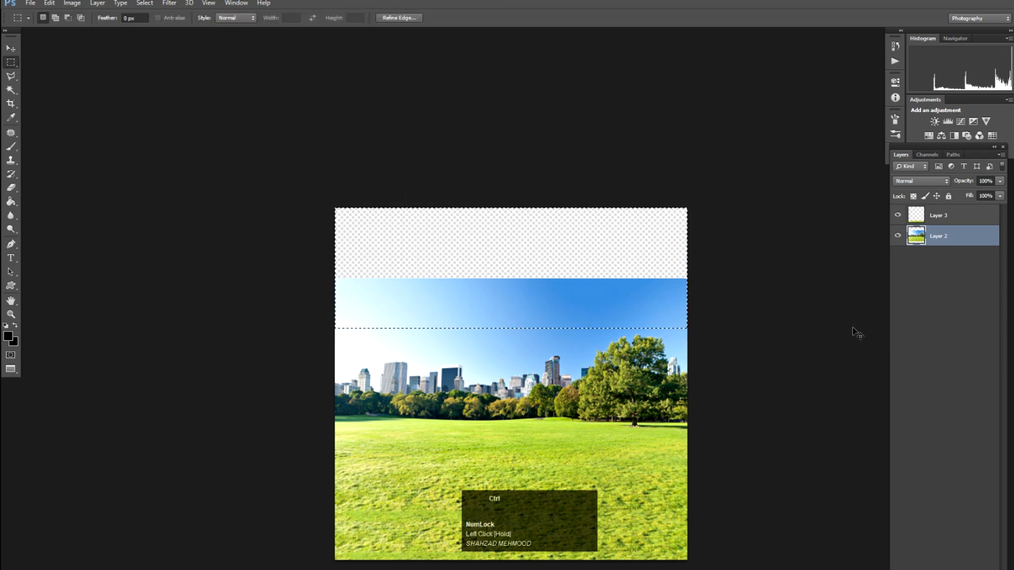
key(ctrl+c)
key(ctrl+v)
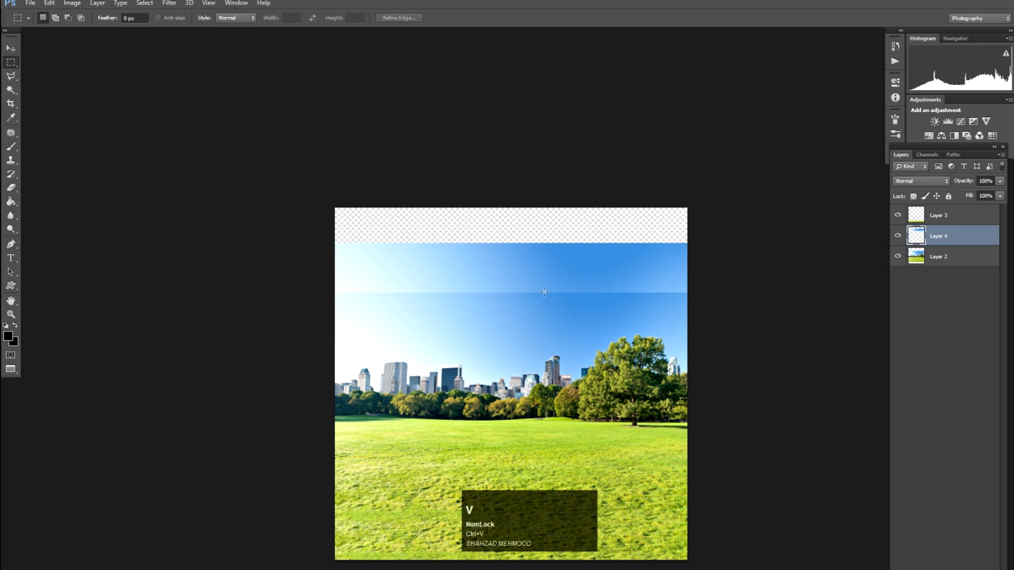
Step: Move the pasted sky strip up and stretch its height to about 150% to fill the empty canvas top
key(v)
drag(543, 281, 516, 286)
key(ctrl+t)
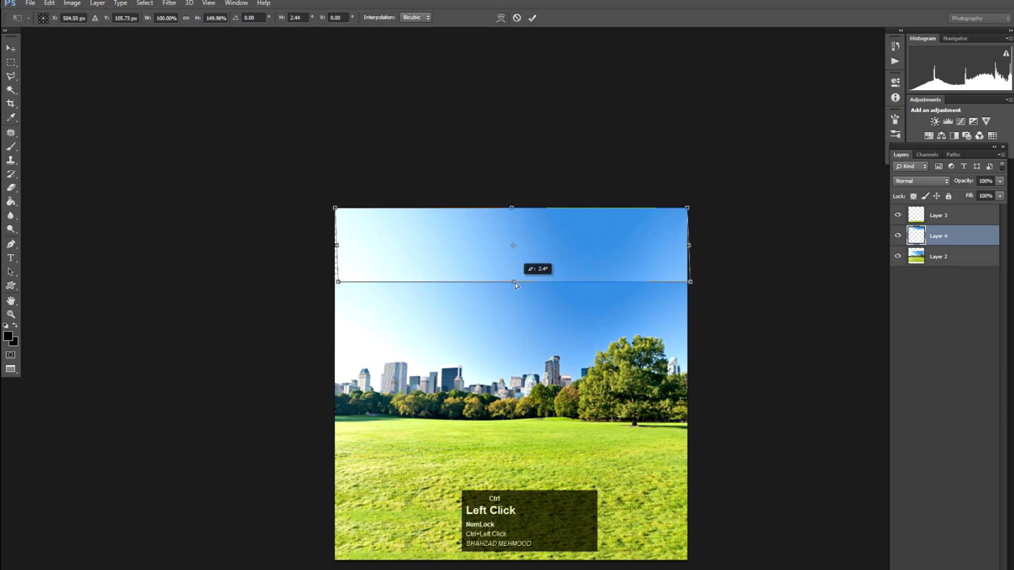
key(Return)
Step: Nudge the sky strip sideways and distort it slightly with Free Transform to cover the gap at the canvas edge
drag(526, 273, 524, 273)
key(ctrl+t)
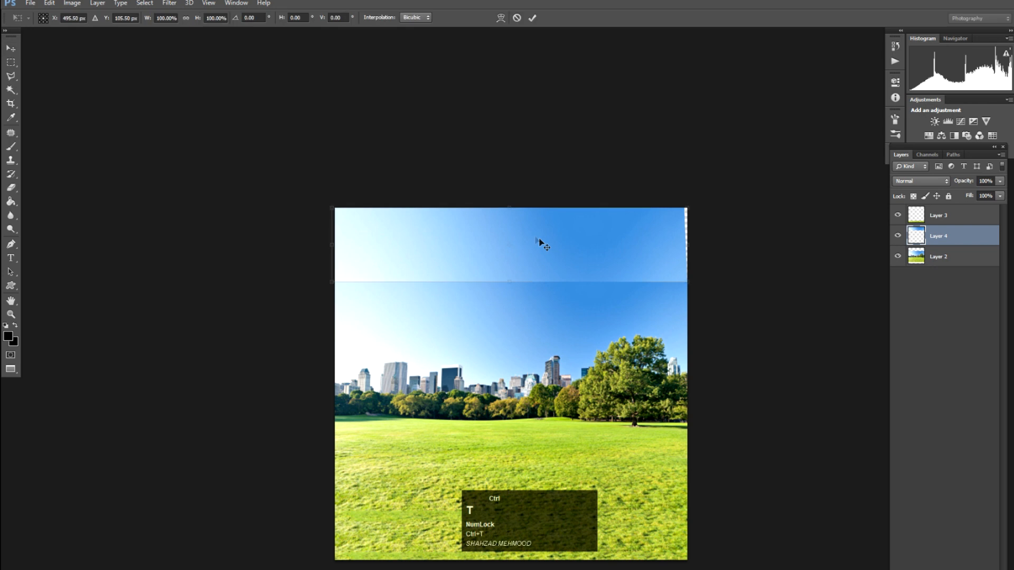
ctrl+drag(512, 208, 513, 198)
key(Return)
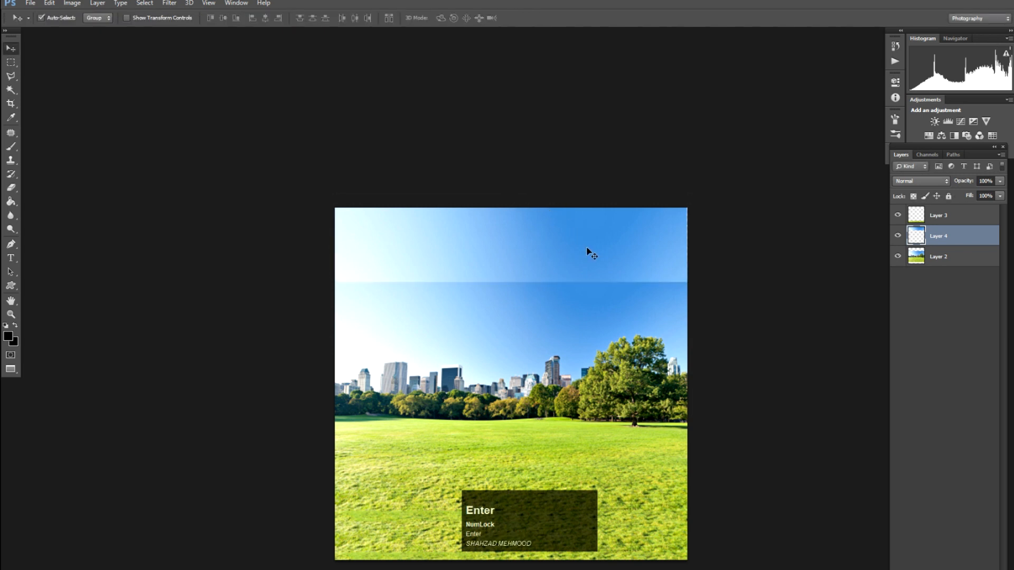
Step: Merge the visible layers, fill a narrow full-width band over the sky seam to blend it, and deselect
key(ctrl+shift+e)
key(m)
drag(327, 258, 747, 305)
right_click(607, 297)
click(616, 431)
key(Return)
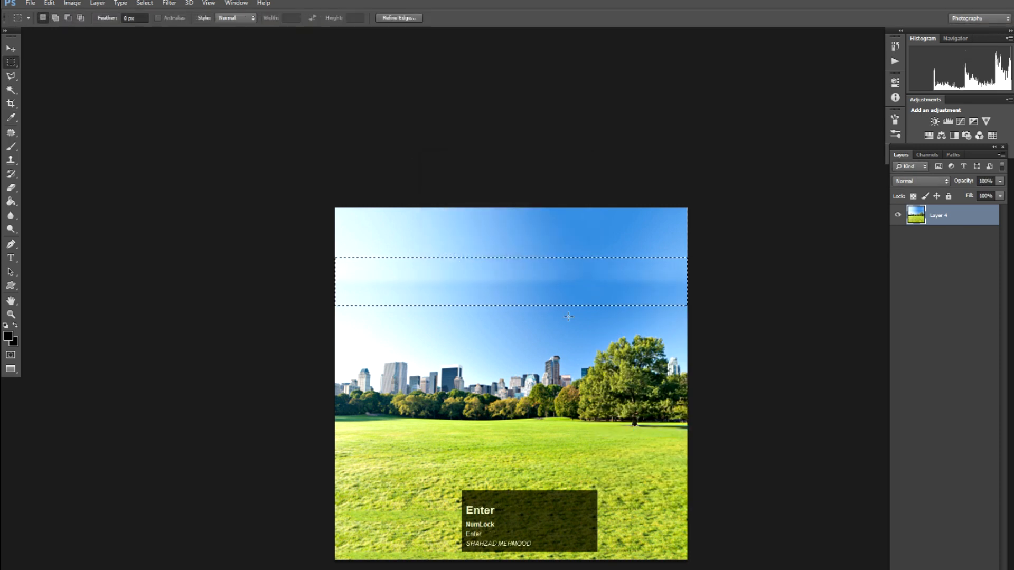
key(ctrl+d)
Step: Try to fill a taller full-width band around the sky seam
drag(326, 241, 776, 324)
right_click(555, 284)
click(598, 436)
key(Return)
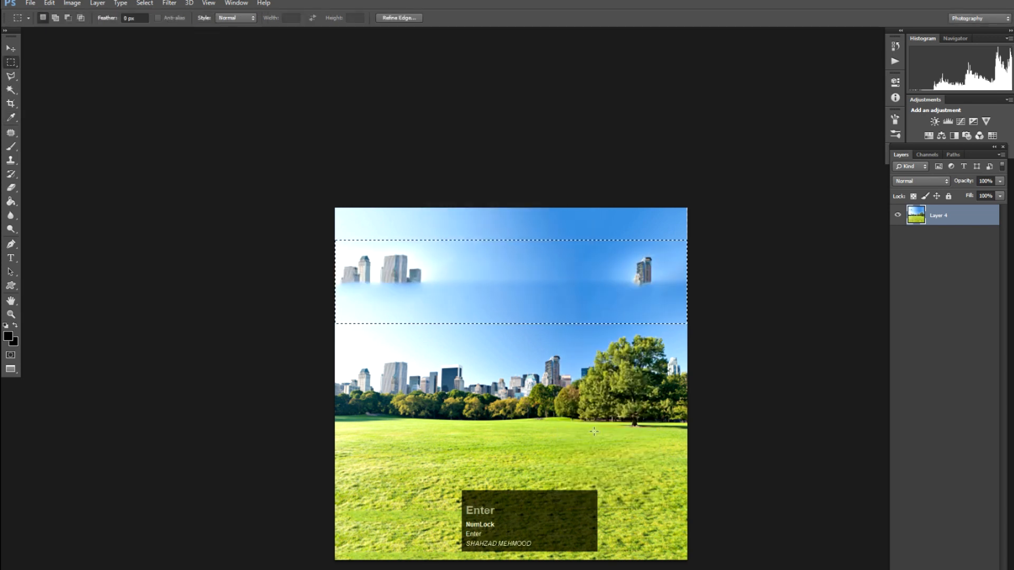
key(ctrl+d)
Step: Select the sky above the skyline with the Magic Wand, adding its differently shaded areas to one selection
key(s)
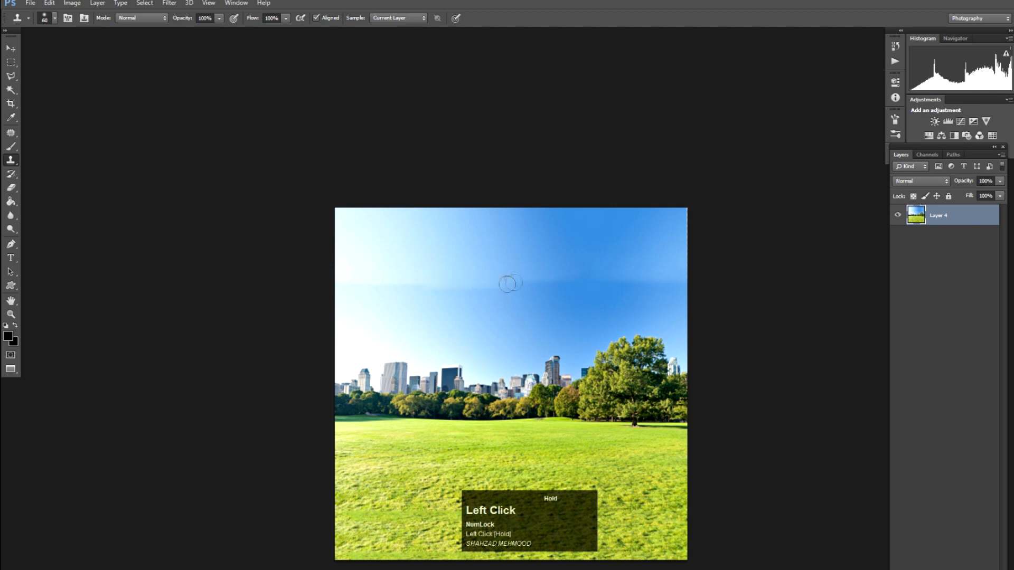
key(w)
click(550, 283)
shift+click(509, 283)
shift+click(445, 294)
shift+click(378, 301)
shift+click(366, 310)
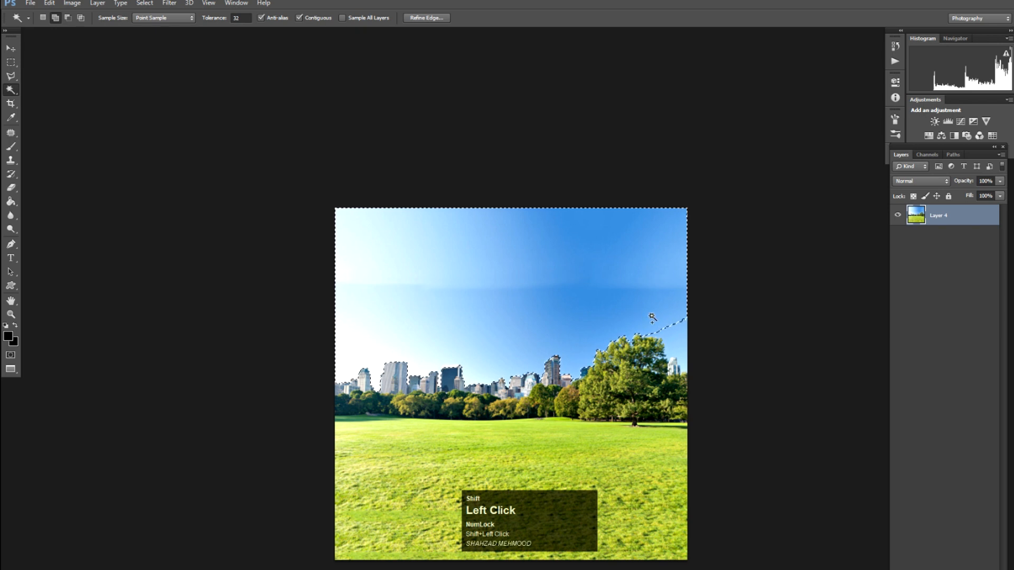
Step: Add the sky patch beside the tree to the selection and copy the selected sky to a new layer
shift+click(681, 361)
key(s)
key(ctrl+v)
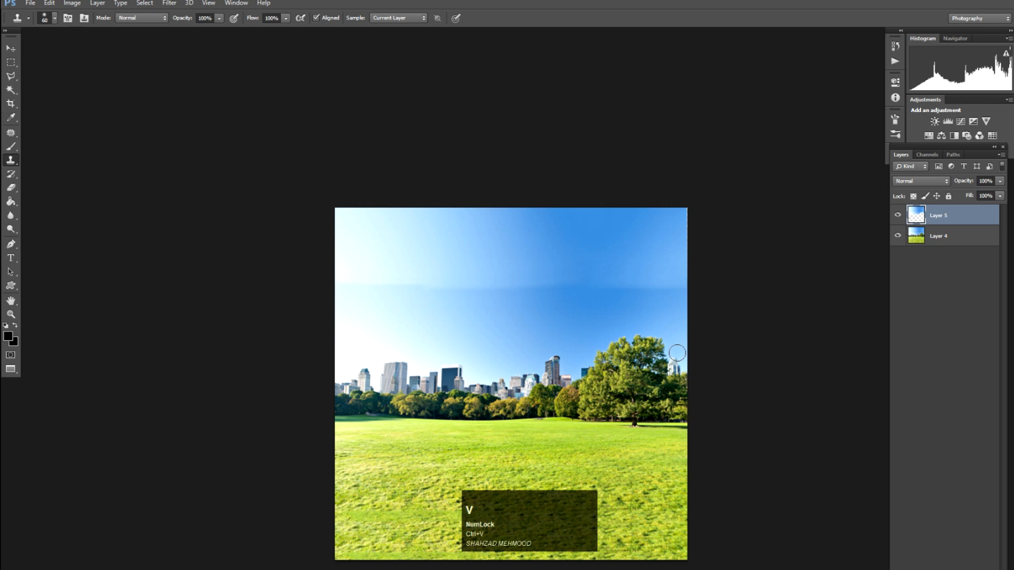
Step: Colorize the copied sky layer purple with Hue/Saturation, keeping saturation at 25 and lightness at 0
key(ctrl+u)
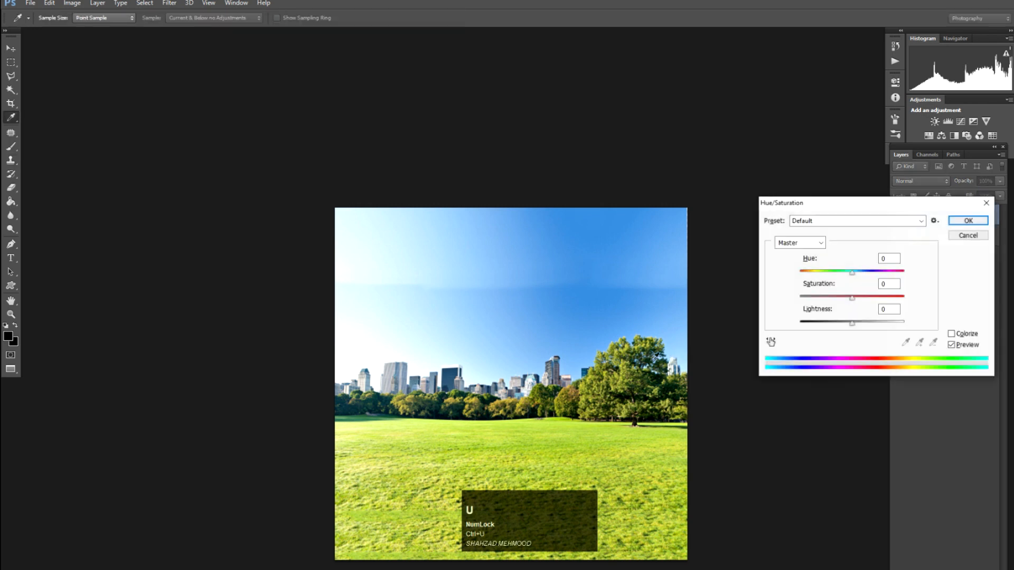
click(951, 334)
drag(826, 273, 882, 274)
key(Return)
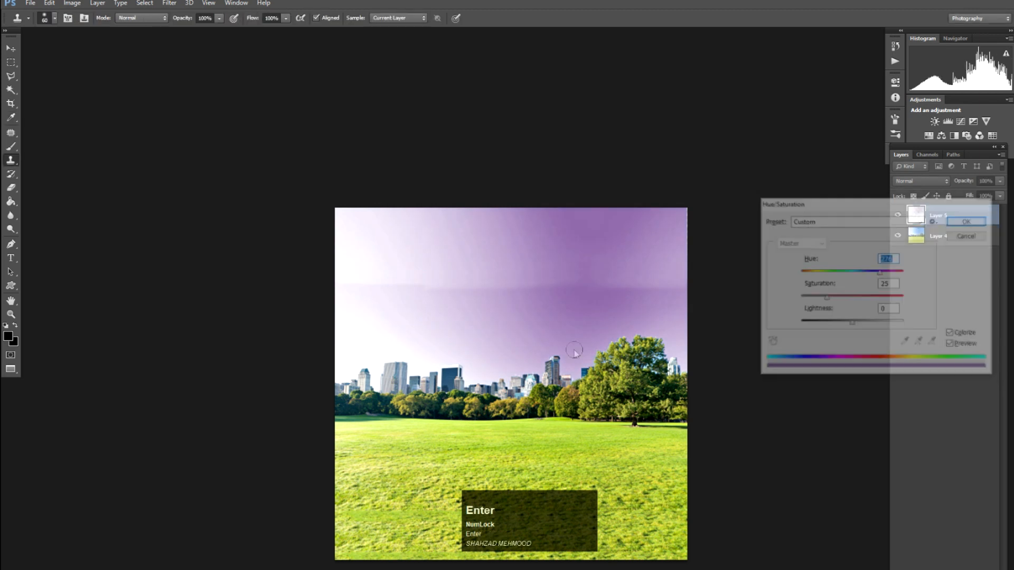
Step: Open the shoe image 01 from the For Picture Edit folder
key(f)
key(f)
key(v)
click(186, 251)
click(333, 86)
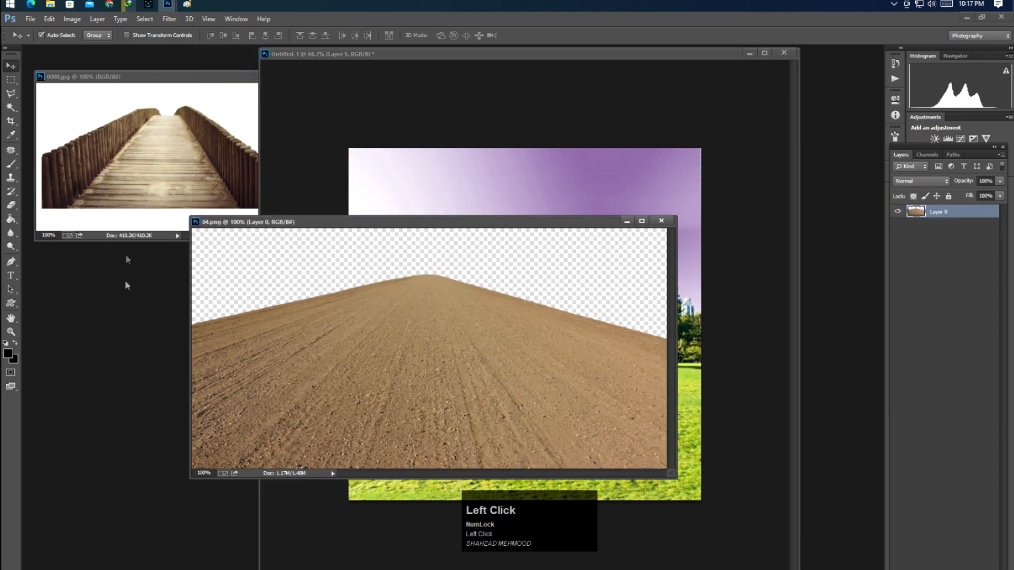
double_click(131, 305)
key(Return)
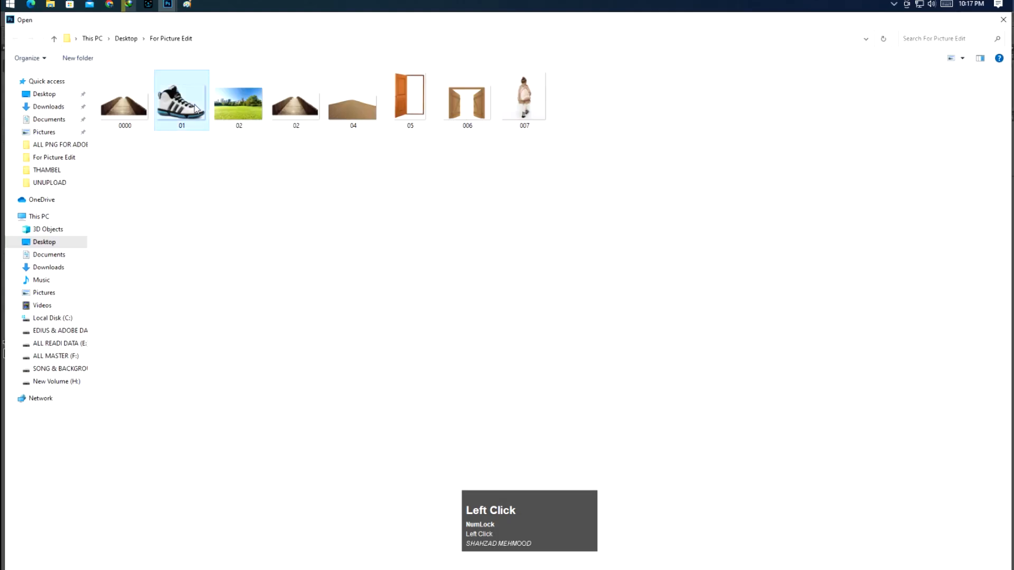
key(Return)
drag(257, 244, 483, 308)
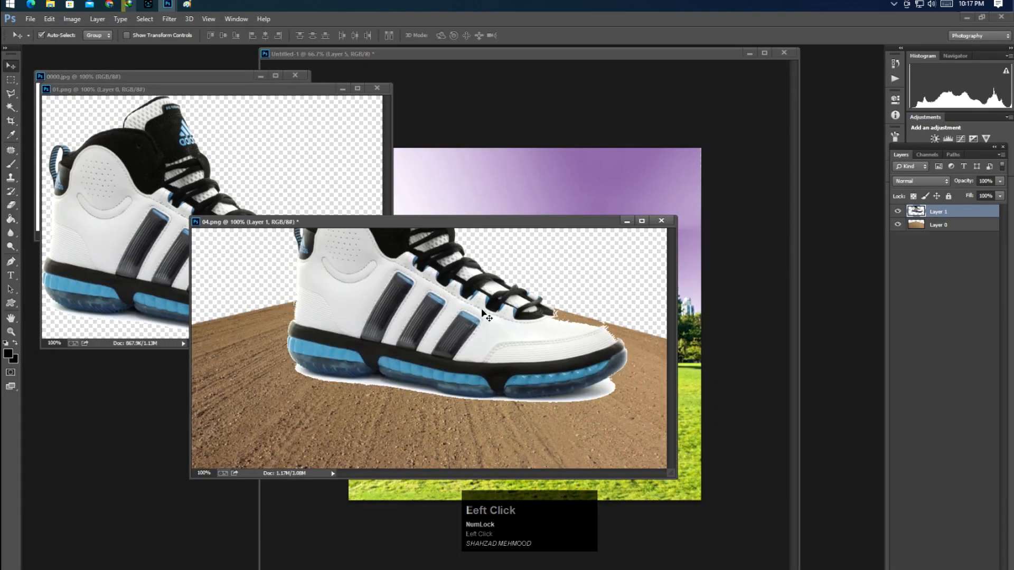
key(f)
key(ctrl+alt+z)
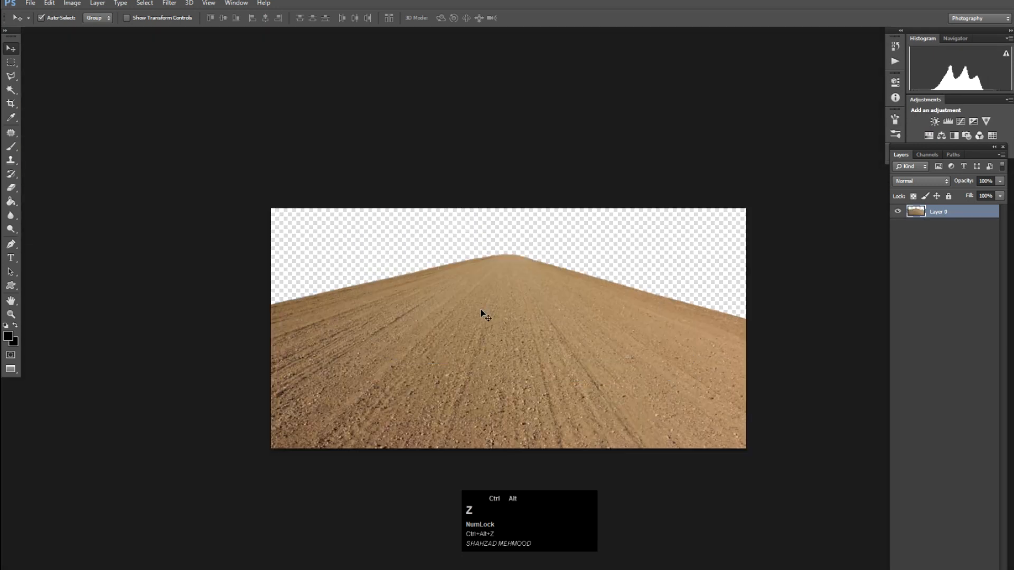
key(f)
key(f)
Step: Bring the shoe from 01.png into the park composite as a new layer, placed mid-canvas over the lawn
click(448, 194)
click(180, 217)
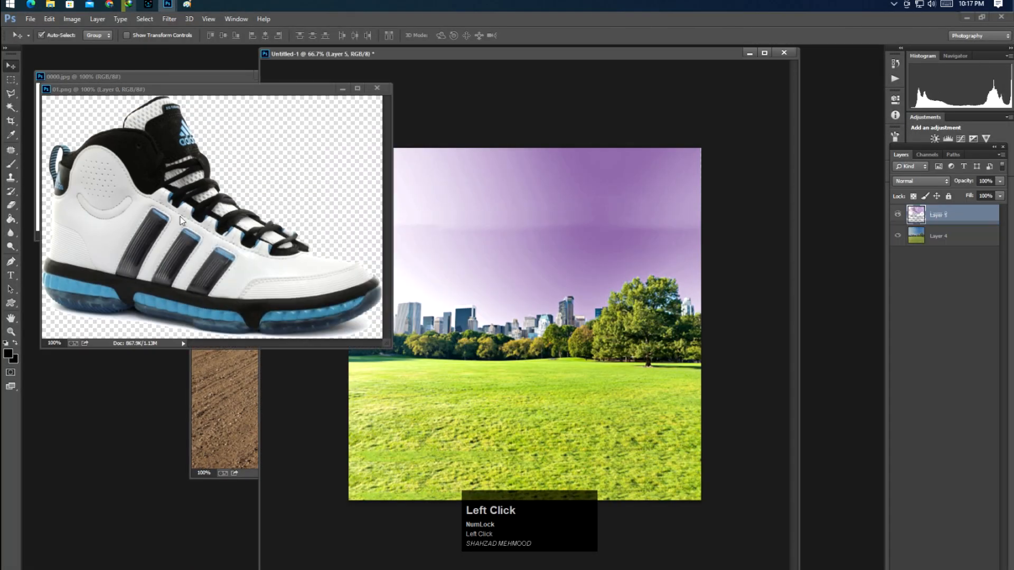
drag(180, 217, 499, 327)
key(f)
key(v)
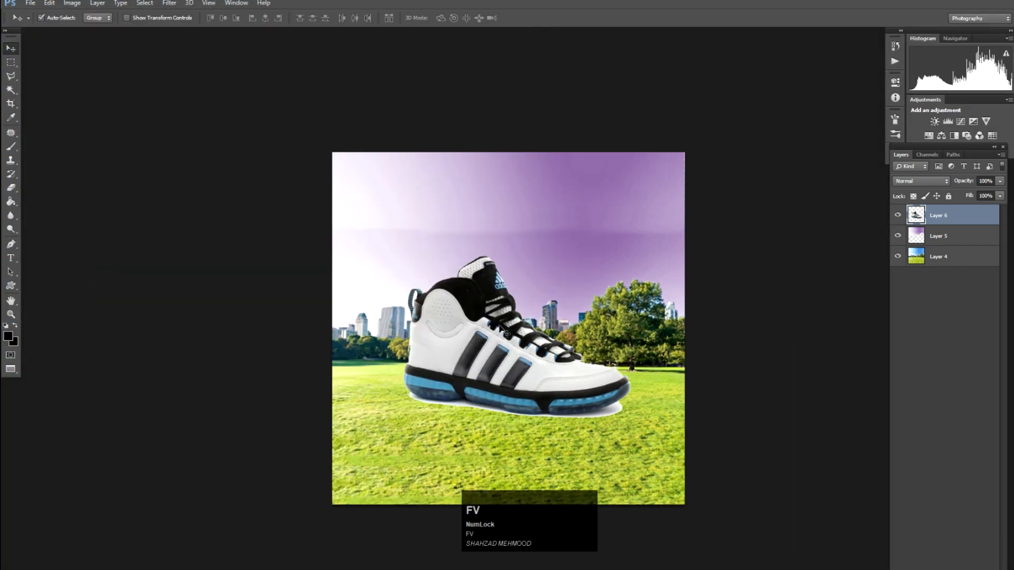
Step: Select the white shadow area under the shoe's sole with the Magic Wand, combining its patches into one selection
key(ctrl+plus)
key(ctrl+plus)
key(ctrl+plus)
drag(448, 569, 495, 272)
key(f)
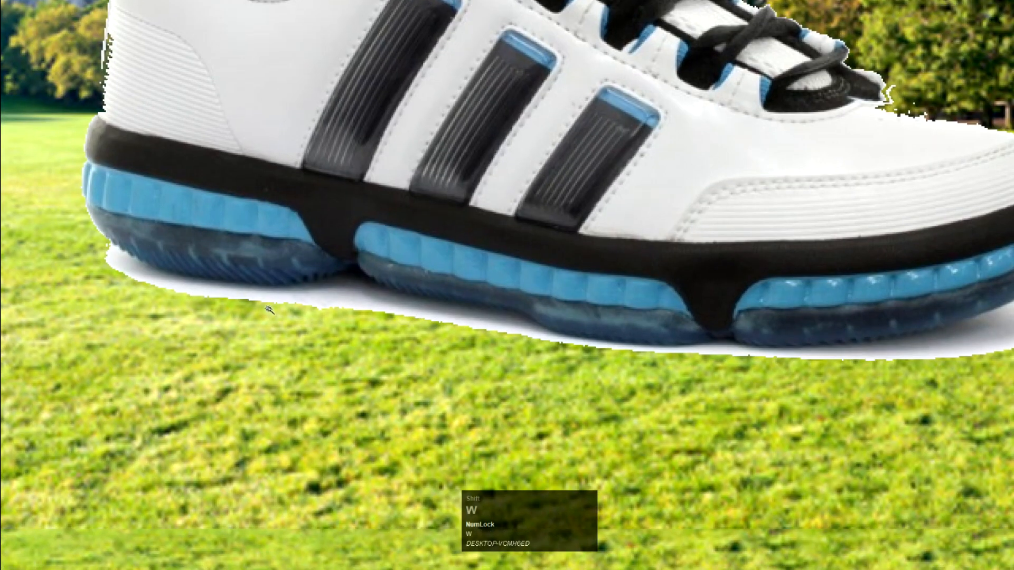
shift+click(307, 299)
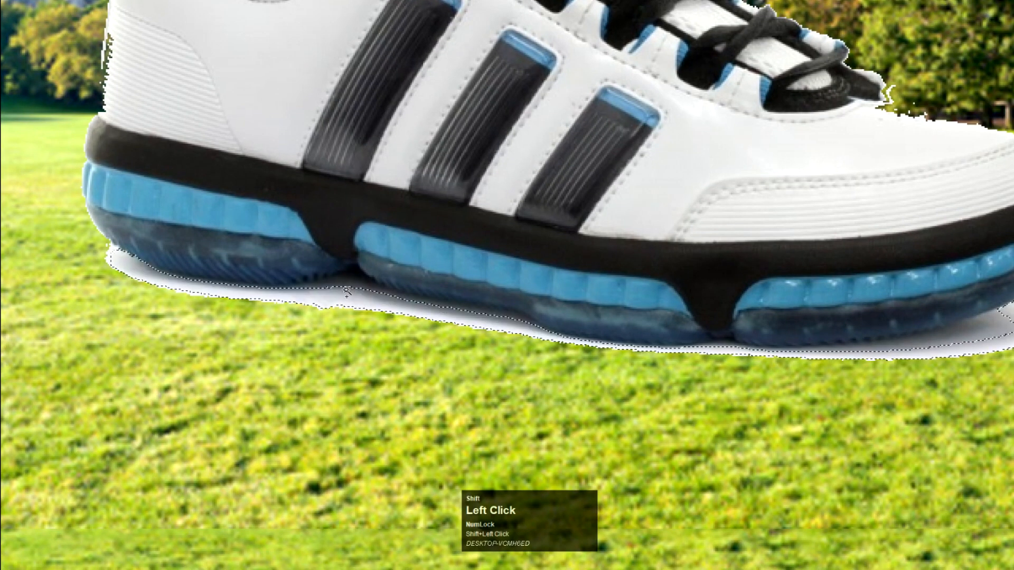
key(ctrl+alt+z)
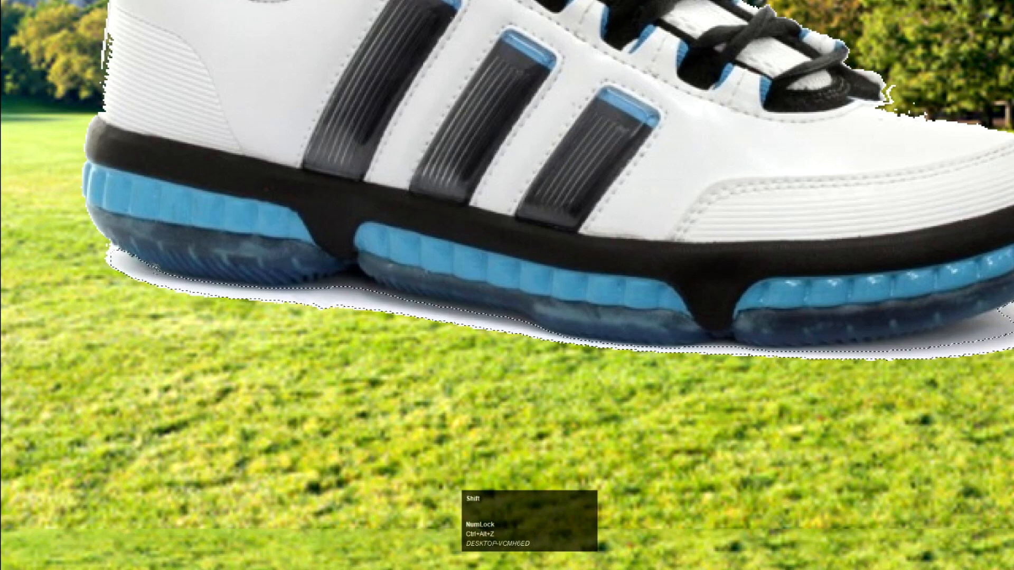
shift+click(109, 258)
drag(657, 275, 371, 318)
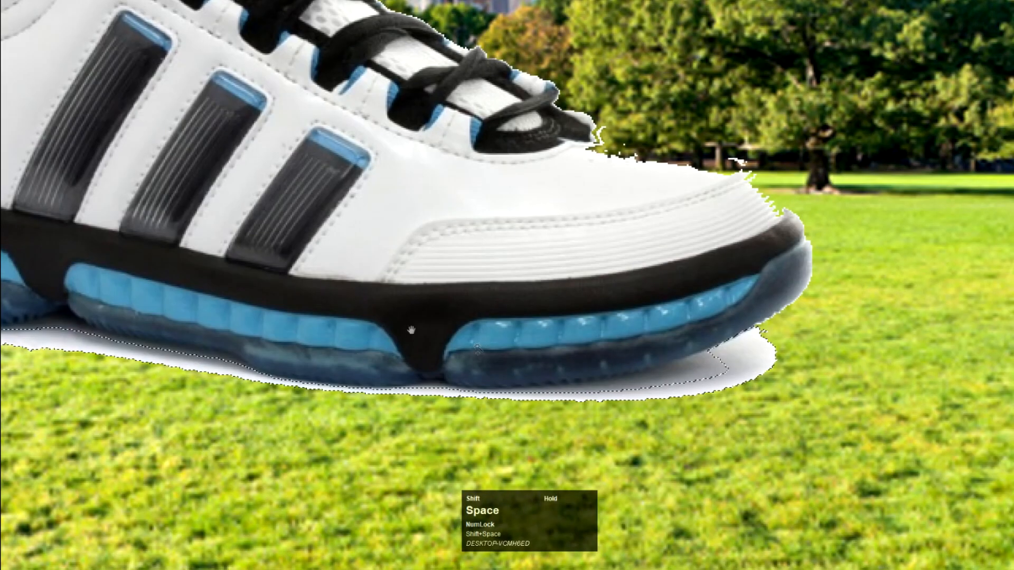
shift+click(653, 375)
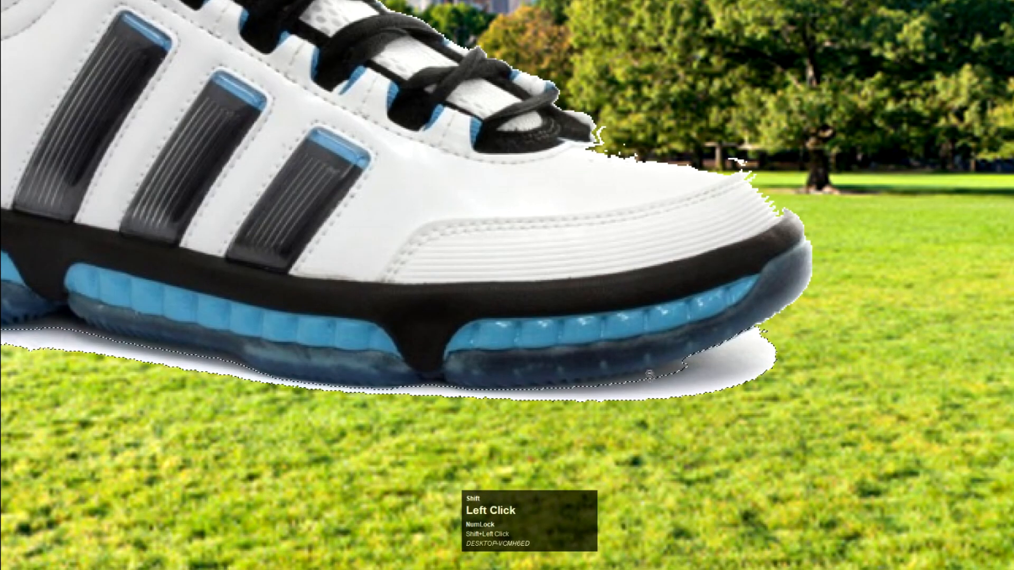
shift+click(673, 375)
key(ctrl+alt+z)
key(ctrl+alt+z)
Step: Extend the shadow selection with the Lasso, tracing along the sole's lower edge from toe to heel
key(shift+l)
shift+click(692, 368)
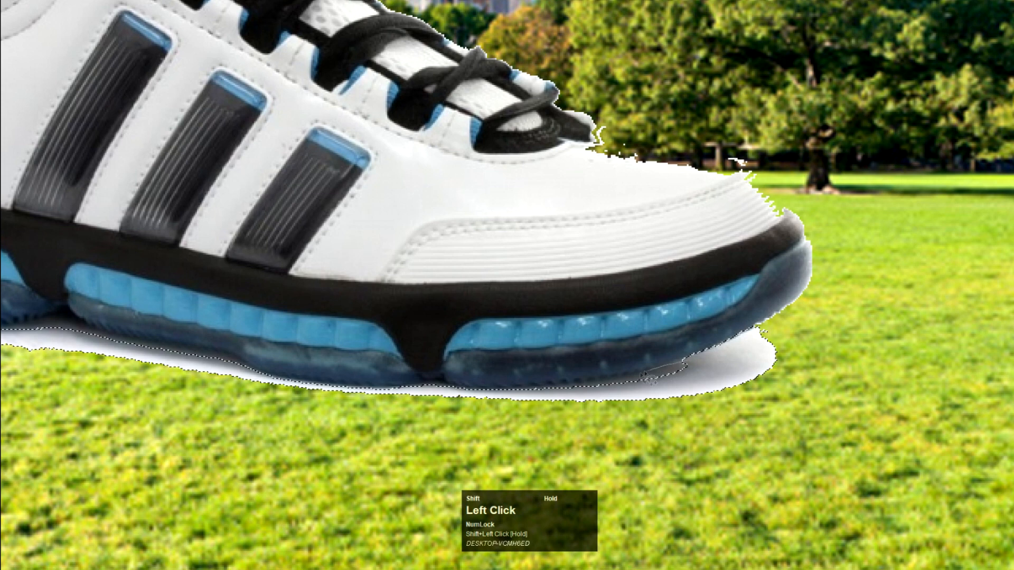
drag(523, 450, 682, 373)
key(space)
mouse_move(475, 394)
mouse_down()
mouse_move(745, 387)
mouse_move(717, 381)
mouse_up()
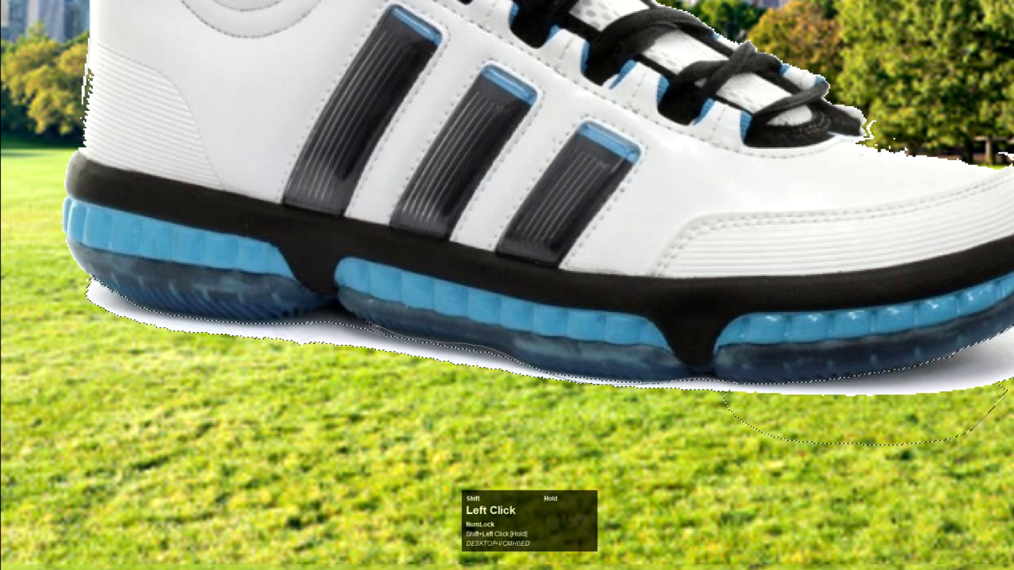
drag(311, 392, 311, 391)
key(space)
mouse_move(232, 334)
mouse_down()
mouse_move(560, 400)
mouse_move(500, 385)
mouse_up()
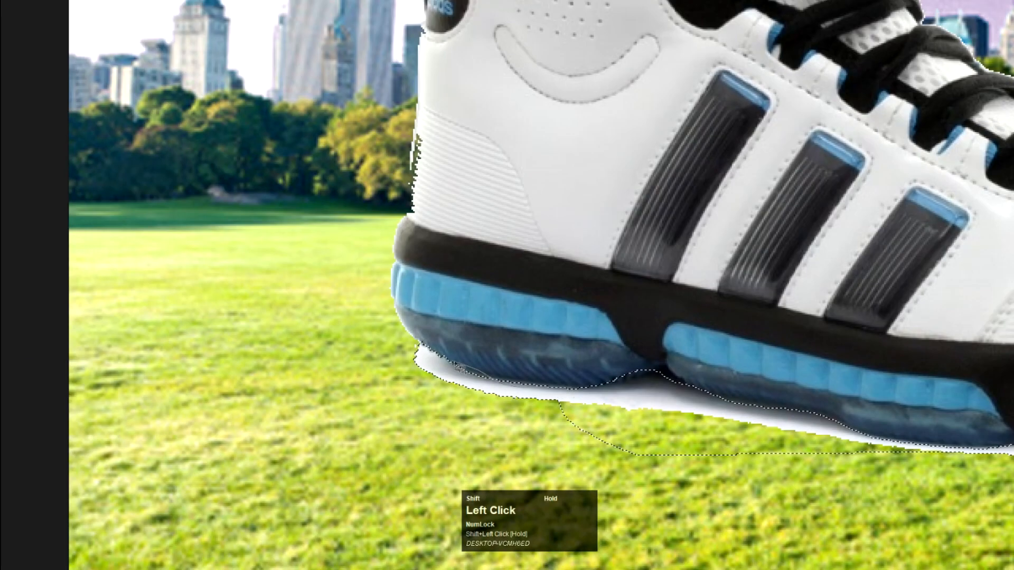
drag(483, 429, 545, 436)
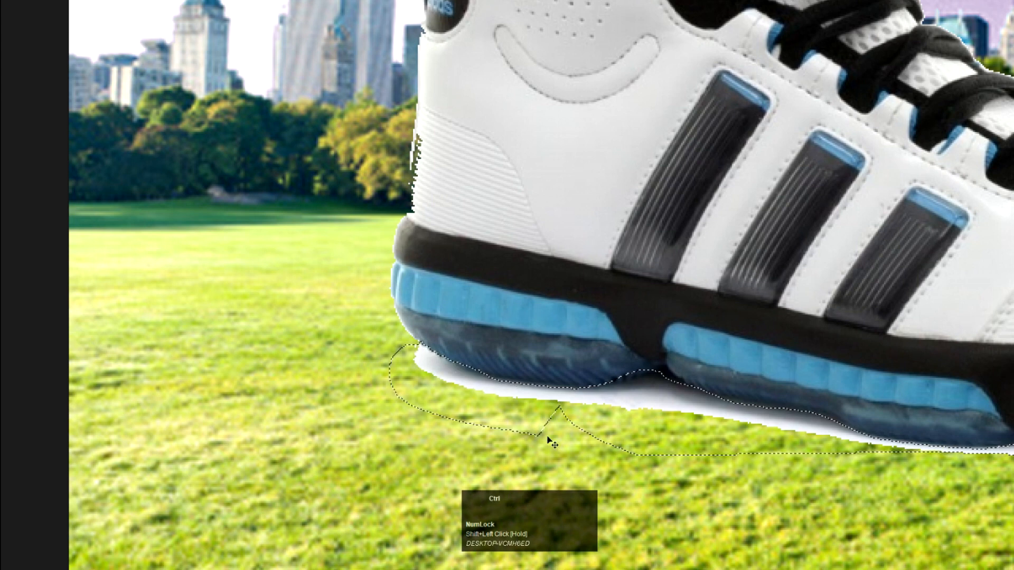
Step: Copy the selected shadow area to a new layer and darken it to black by lowering the Hue/Saturation lightness
key(ctrl+minus)
key(ctrl+minus)
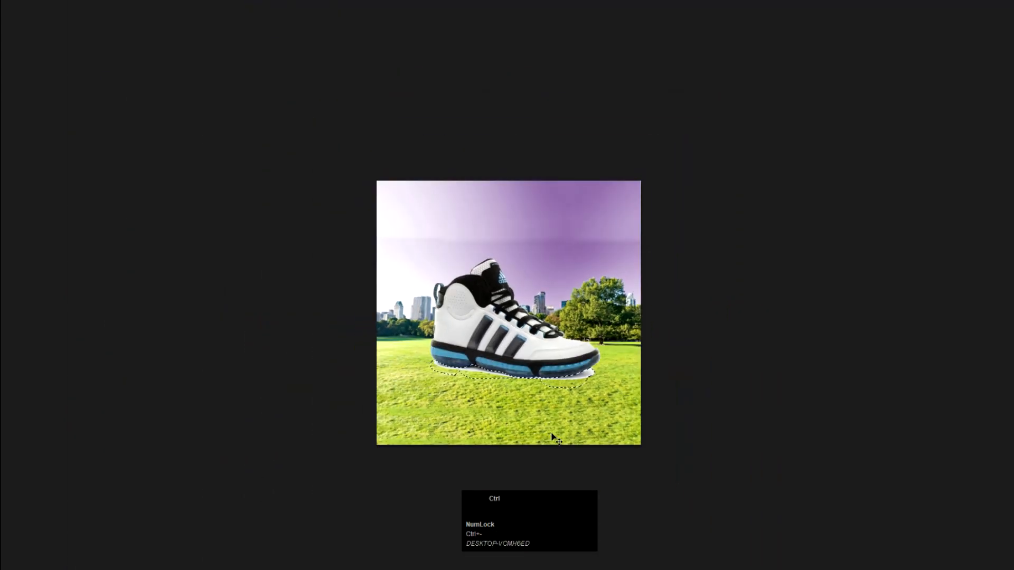
key(ctrl+plus)
key(ctrl+plus)
key(ctrl+plus)
key(ctrl+plus)
drag(611, 423, 584, 220)
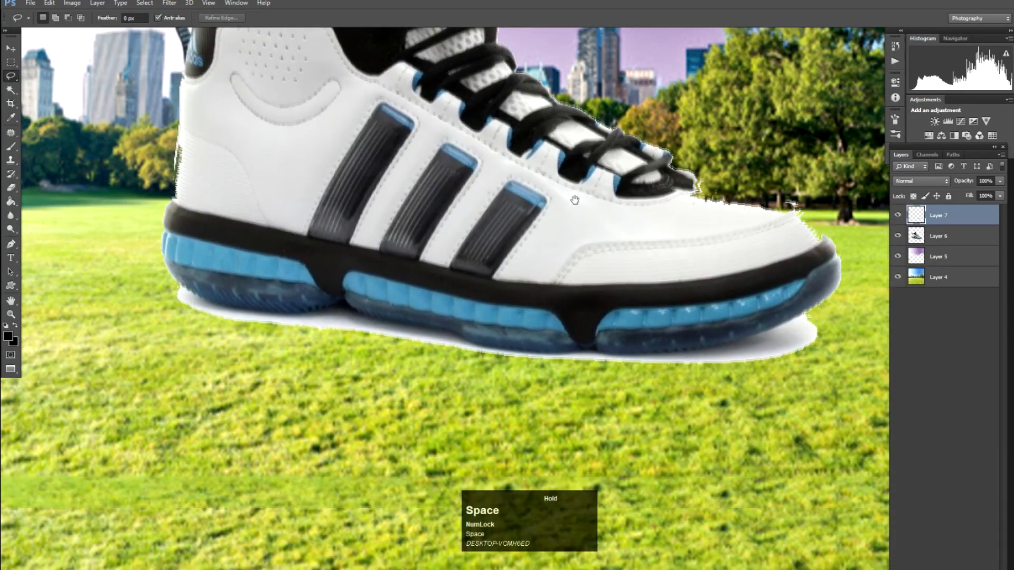
key(ctrl+u)
drag(852, 323, 767, 325)
key(Return)
key(ctrl+minus)
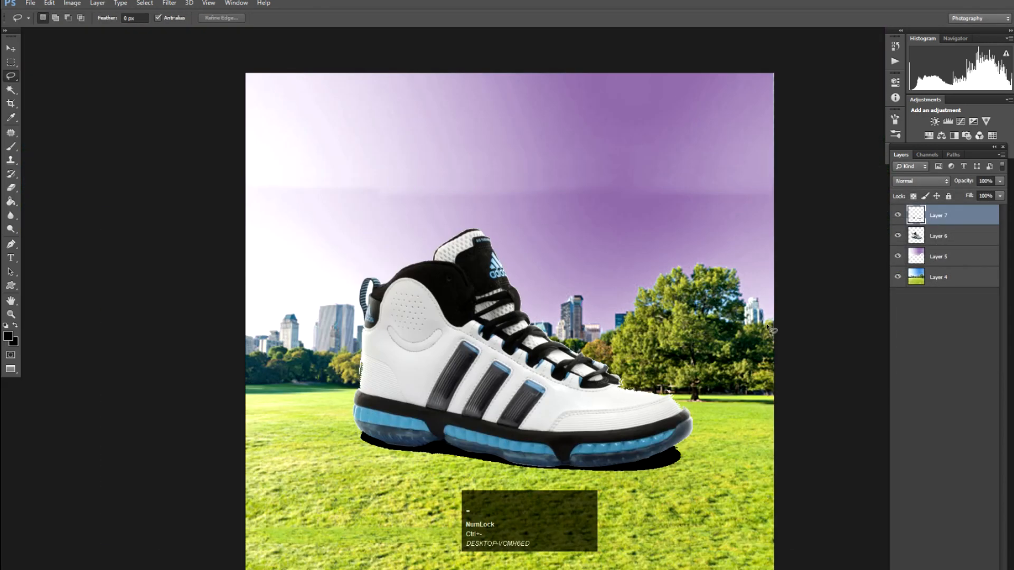
Step: Set the black shadow layer's opacity to 50%
key(v)
key(4)
key(5)
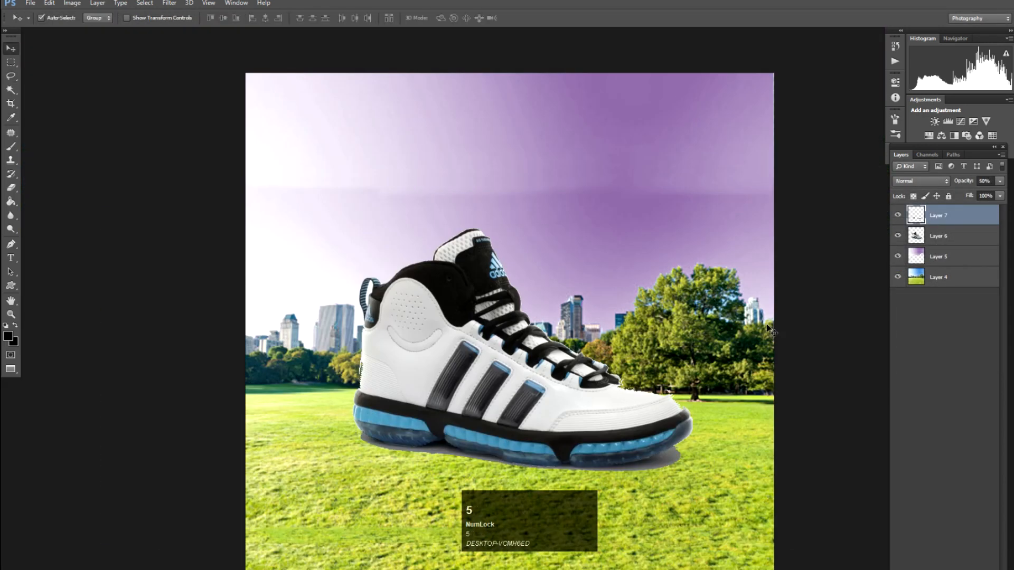
Step: Try to erase the white area under the heel on the shoe layer with a 20 px Eraser
click(932, 237)
ctrl+click(506, 364)
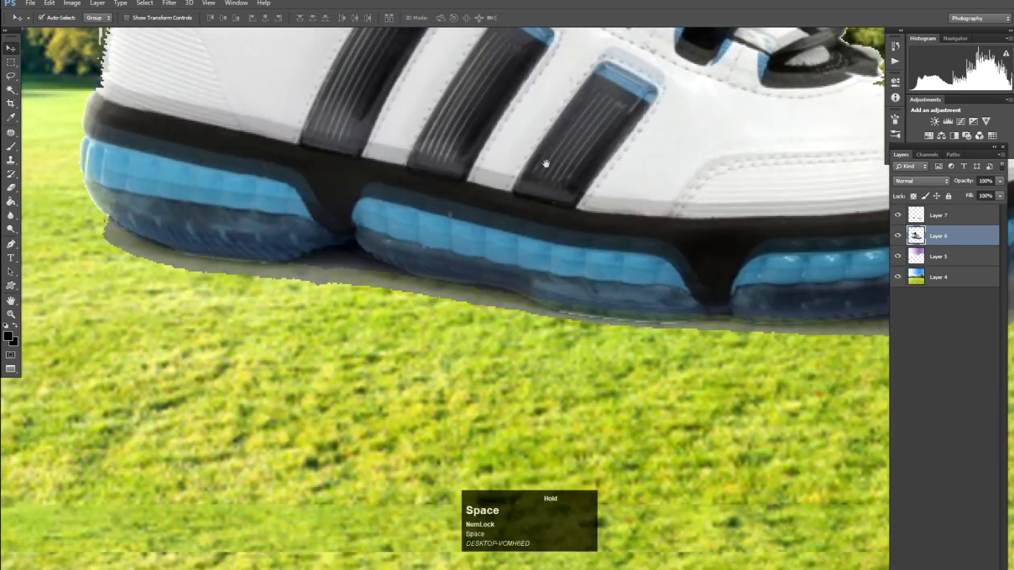
drag(347, 307, 436, 297)
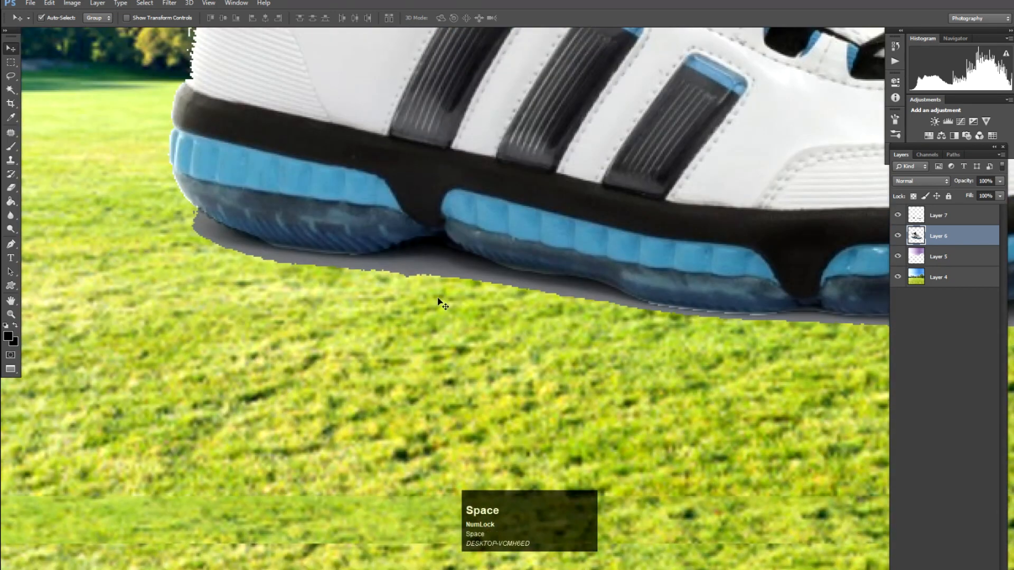
key(e)
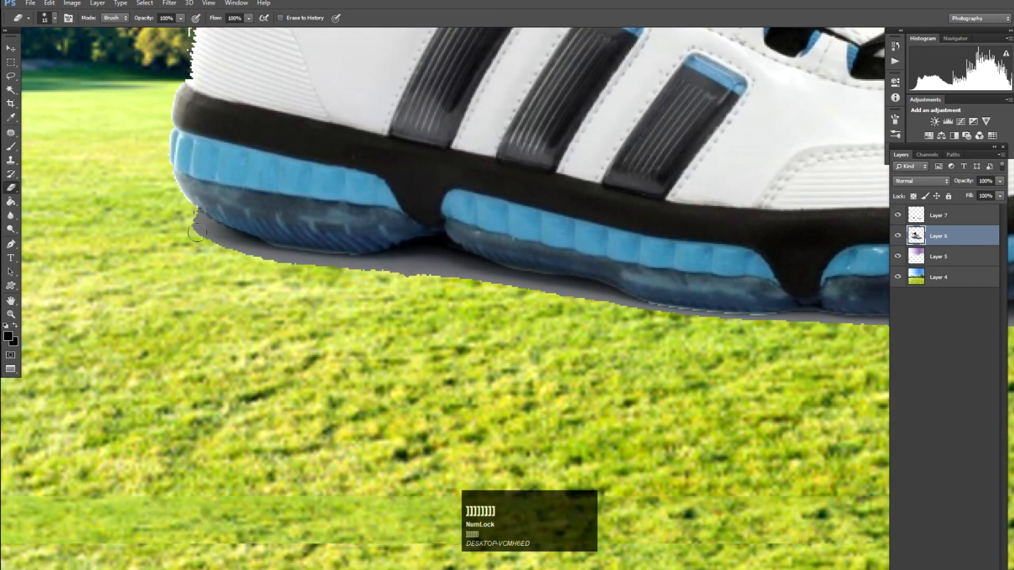
click(194, 226)
key([)
drag(194, 226, 310, 257)
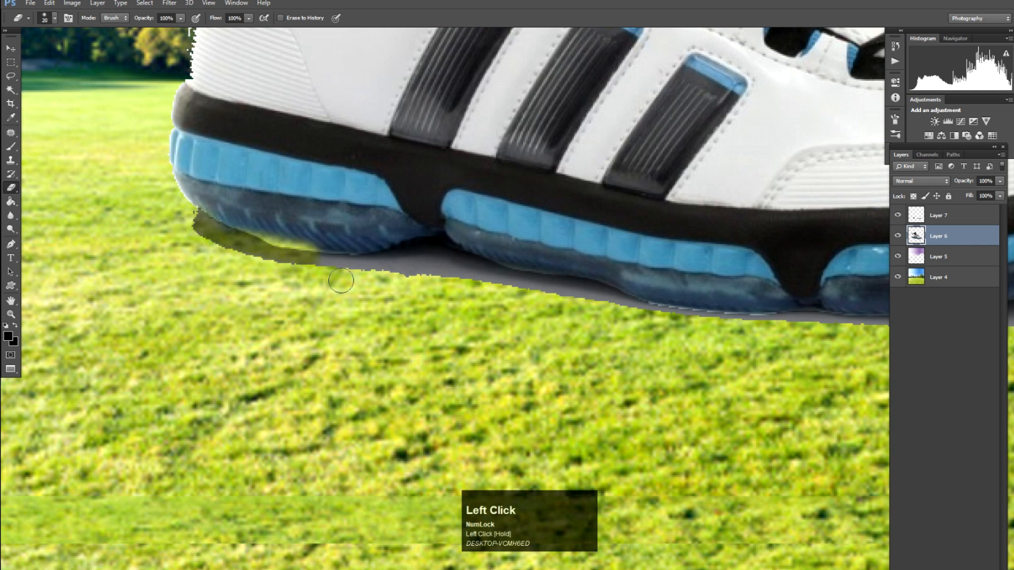
Step: Undo the erasing under the heel and the shadow layer's opacity changes
key(ctrl+alt+z)
key(ctrl+alt+z)
key(ctrl+alt+z)
key(ctrl+alt+z)
key(ctrl+alt+z)
key(ctrl+alt+z)
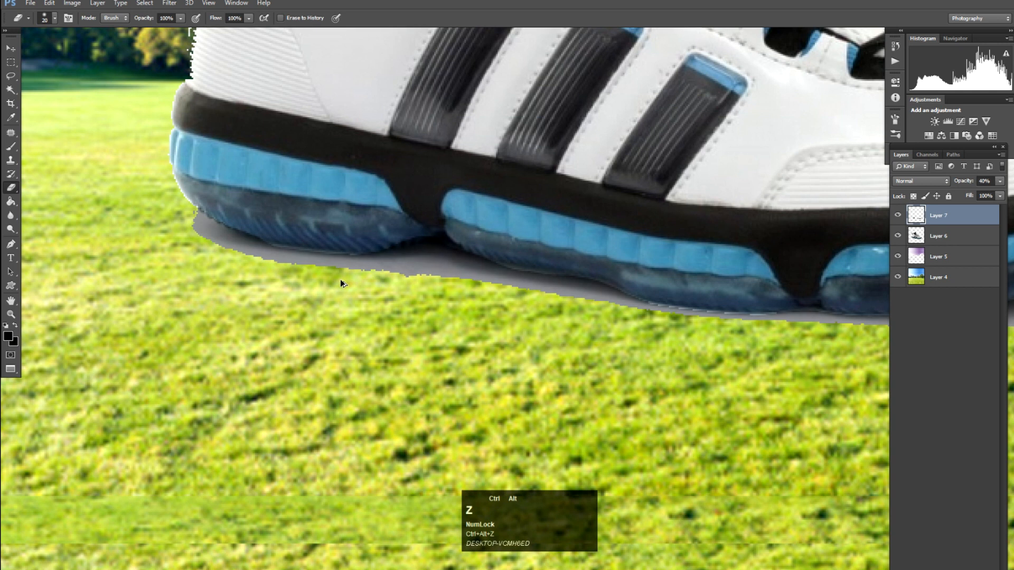
Step: Hide the black shadow layer and select the white area beneath the sole on the shoe layer with the Magic Wand
key(v)
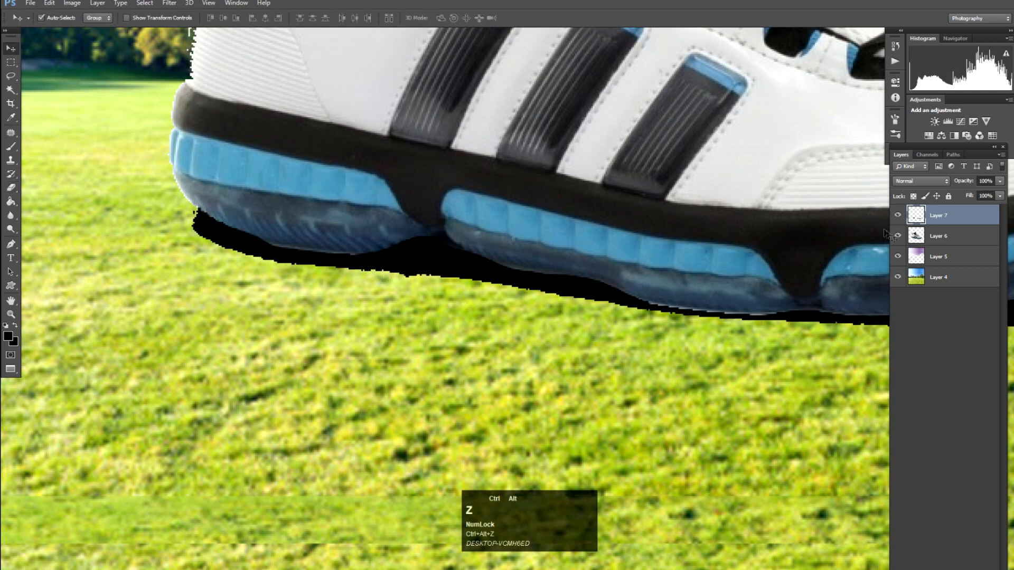
click(897, 216)
key(w)
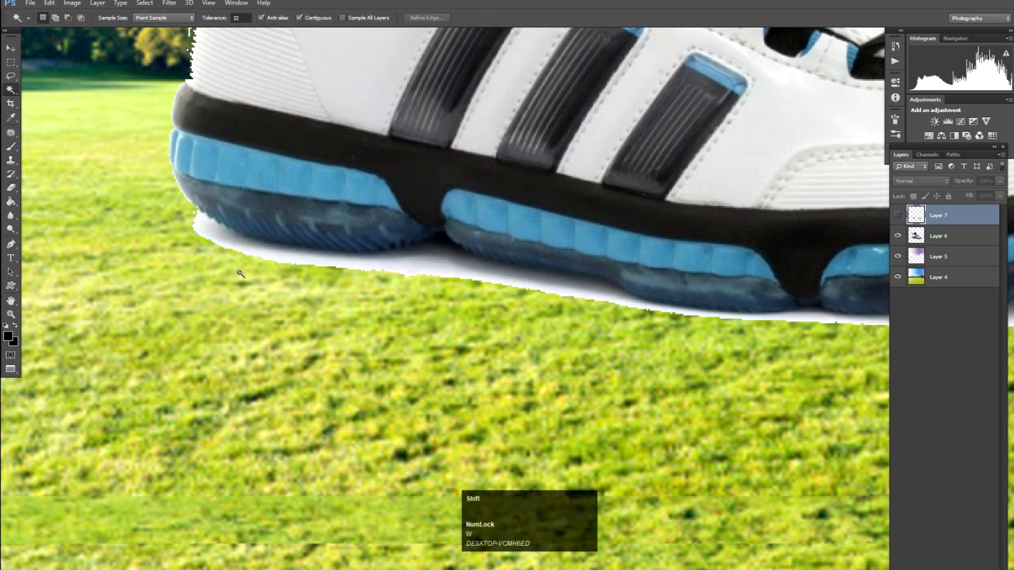
click(917, 237)
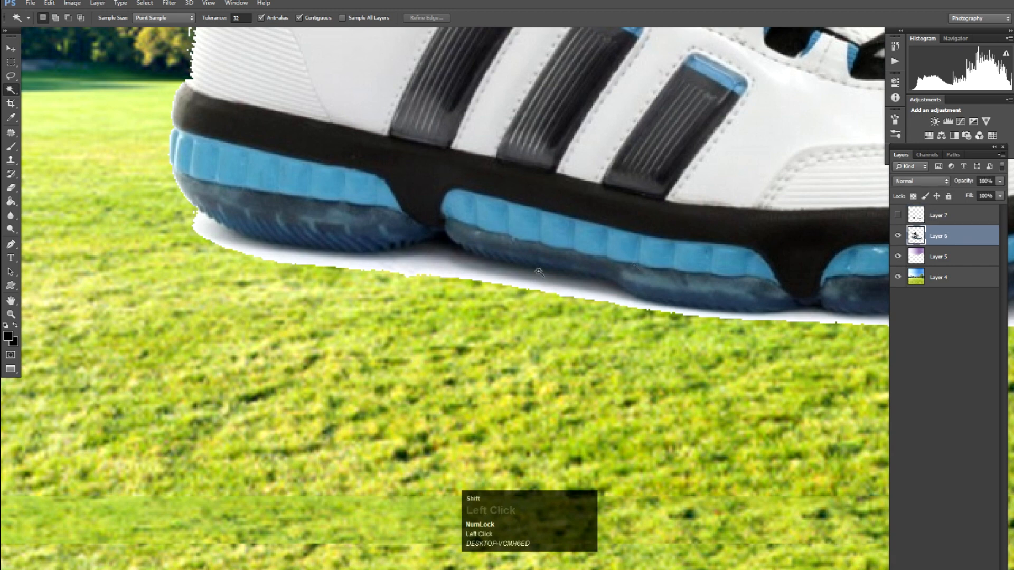
shift+click(258, 255)
shift+click(313, 258)
drag(450, 267, 268, 273)
drag(737, 300, 525, 296)
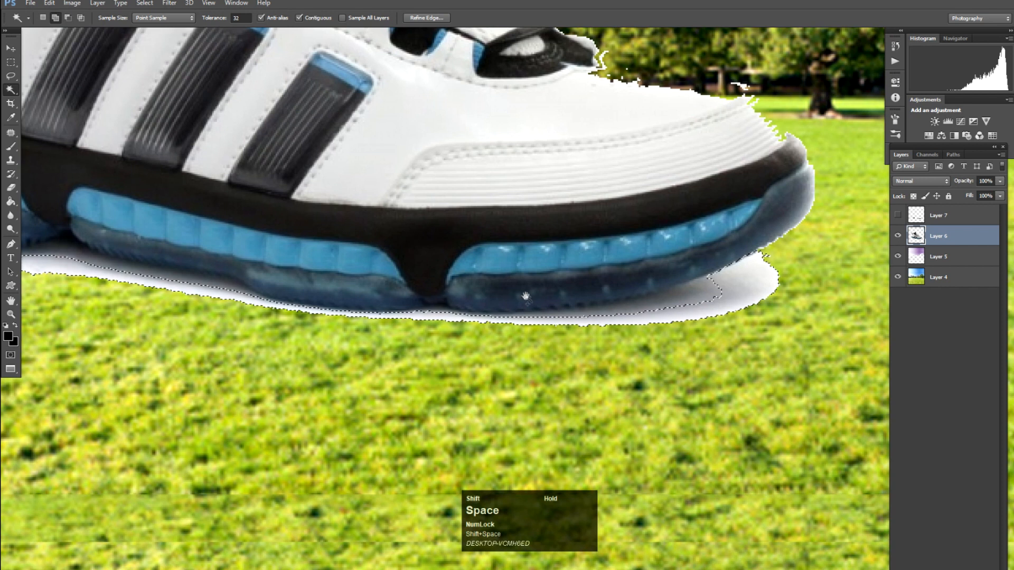
shift+click(578, 316)
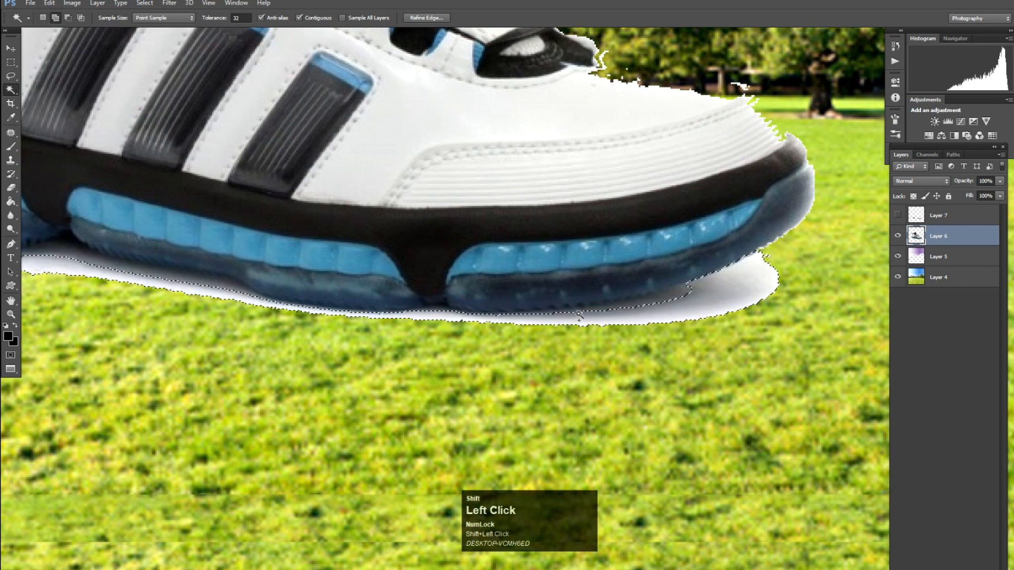
Step: Add the remaining white areas beneath the toe, midsole and heel to the selection with the Lasso
key(l)
mouse_move(485, 311)
mouse_down()
mouse_move(636, 297)
mouse_move(525, 324)
mouse_move(333, 316)
mouse_up()
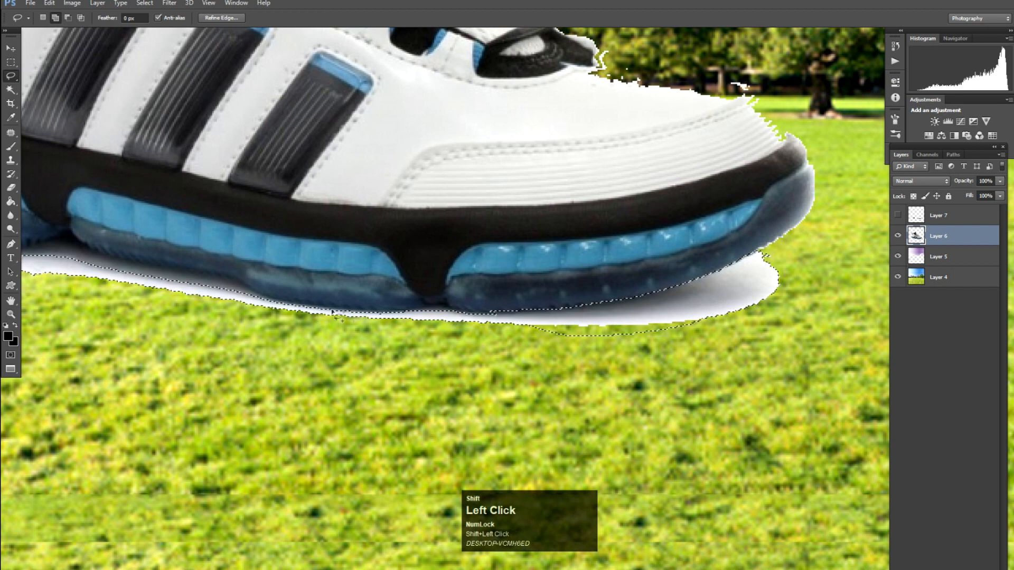
drag(512, 317, 501, 328)
drag(270, 311, 532, 345)
drag(269, 294, 271, 289)
mouse_move(433, 294)
mouse_down()
mouse_move(531, 331)
mouse_move(472, 369)
mouse_move(408, 368)
mouse_up()
drag(192, 309, 361, 347)
shift+click(269, 296)
drag(322, 312, 442, 331)
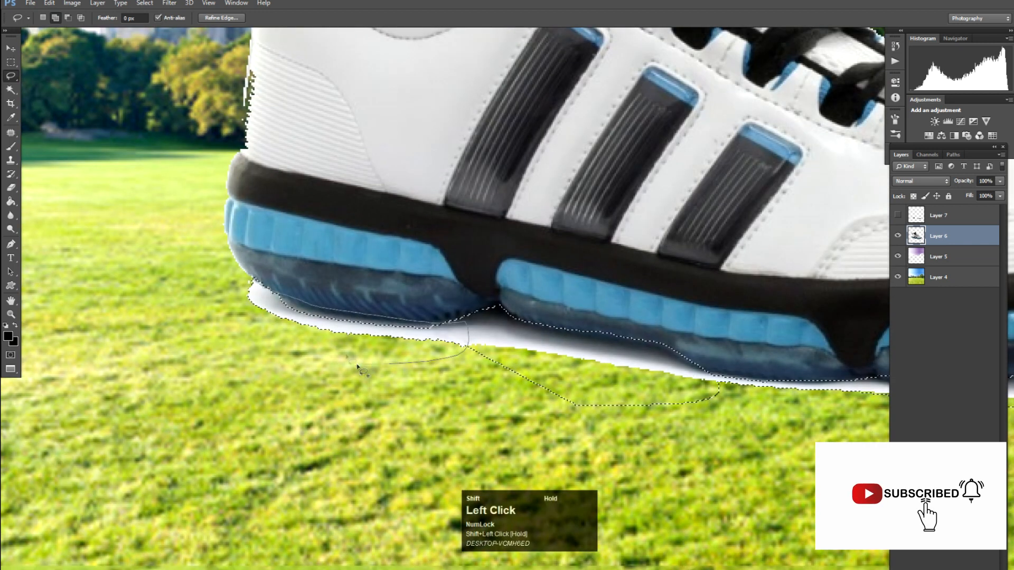
drag(357, 365, 314, 327)
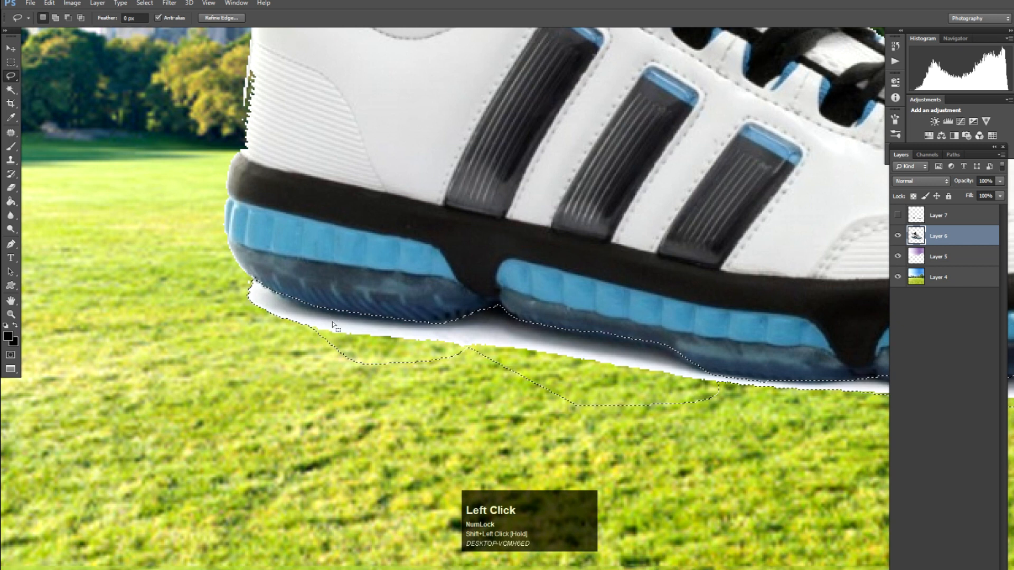
Step: Feather the selection by 2 pixels, delete the white areas beneath the sole from the shoe layer, and deselect
right_click(337, 325)
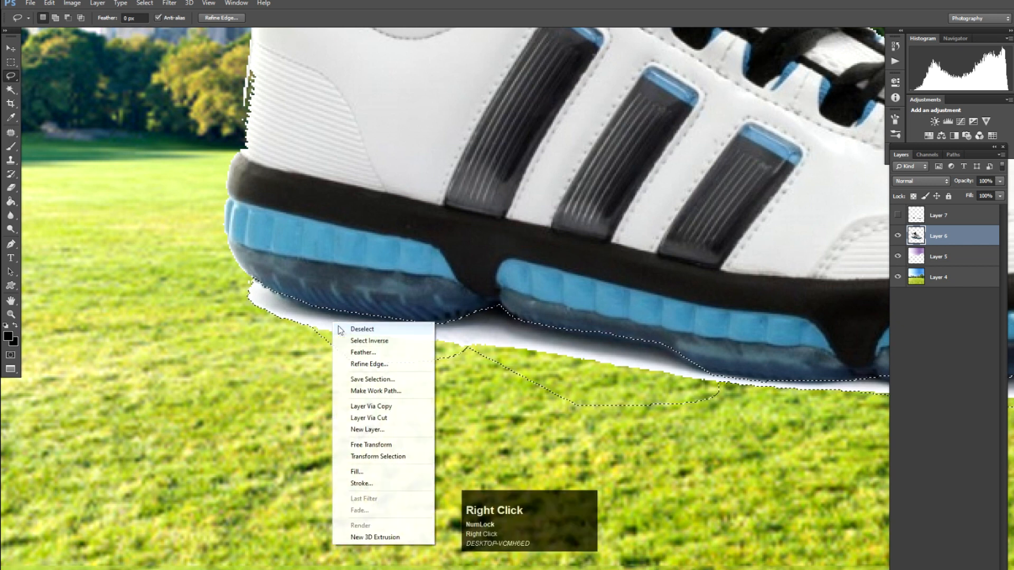
click(363, 352)
text(2)
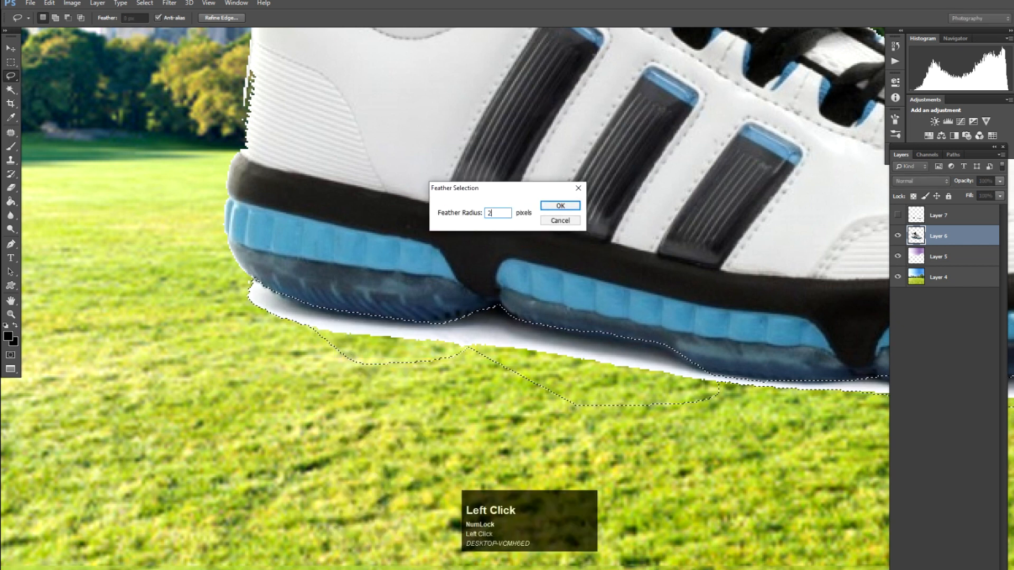
key(Return)
key(Delete)
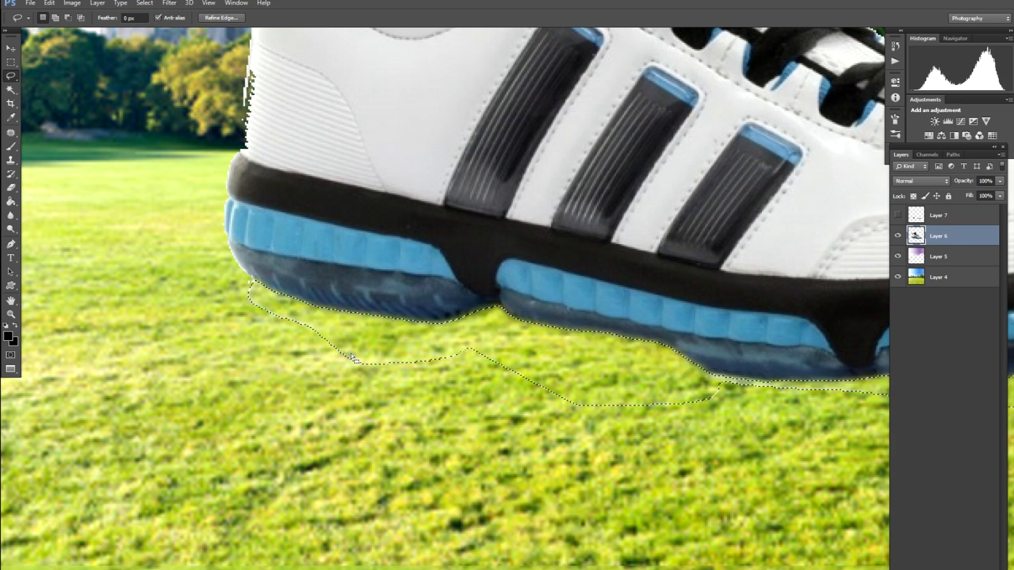
key(ctrl+d)
key(v)
Step: Show the black shadow layer beneath the shoe again
key(ctrl+minus)
key(ctrl+minus)
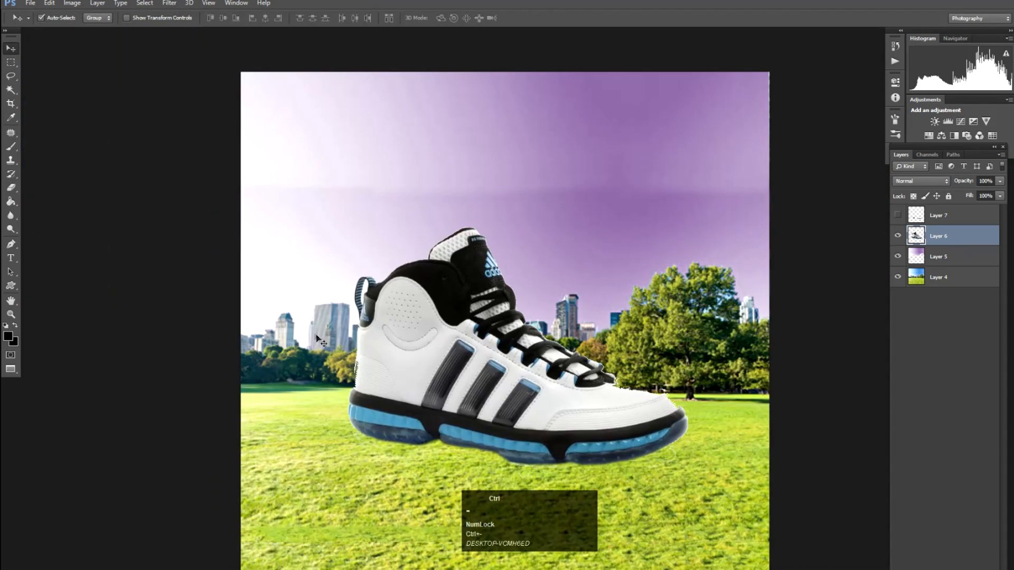
click(896, 217)
drag(647, 350, 651, 282)
key(ctrl+equal)
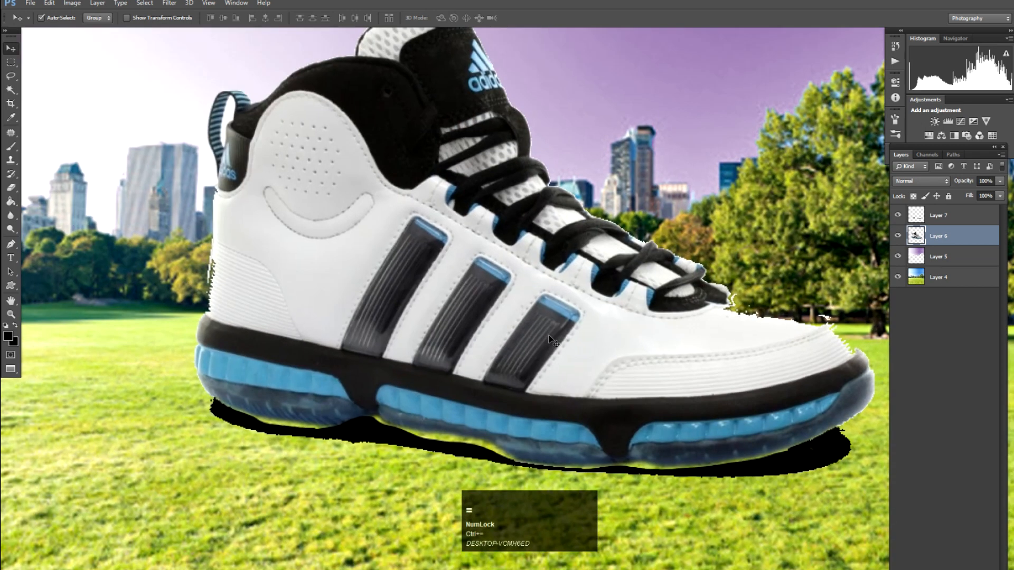
key(alt+t)
key(b)
key(g)
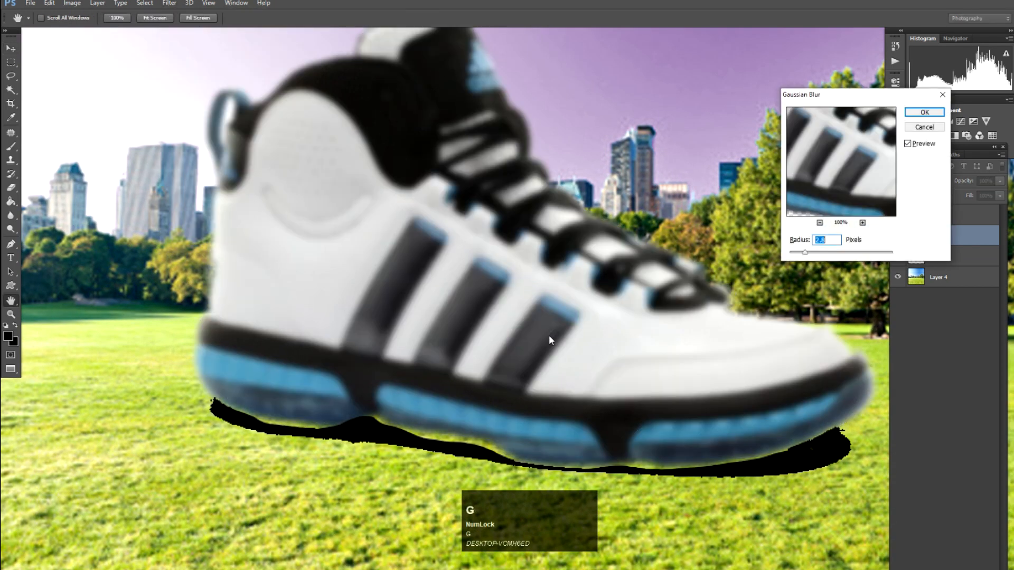
click(923, 127)
Step: Nudge the black shadow layer up against the sole and set its opacity to 70%
click(926, 219)
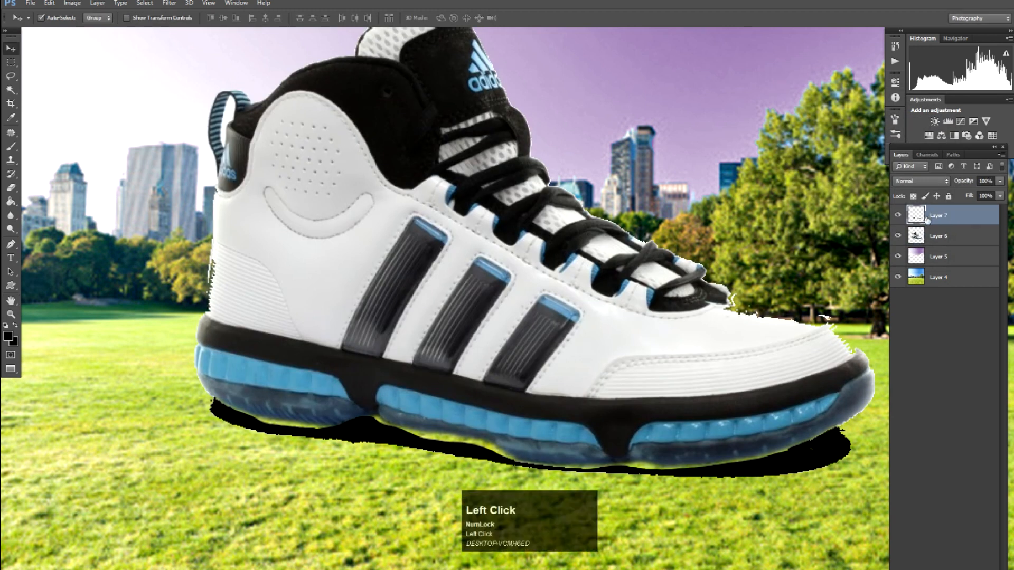
key(Up)
key(Up)
key(Up)
key(Up)
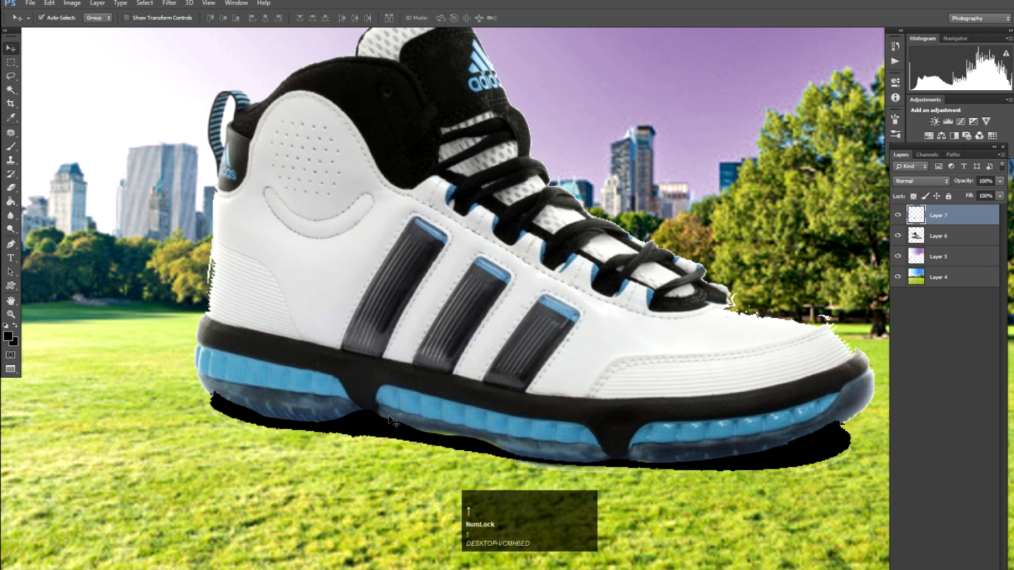
key(3)
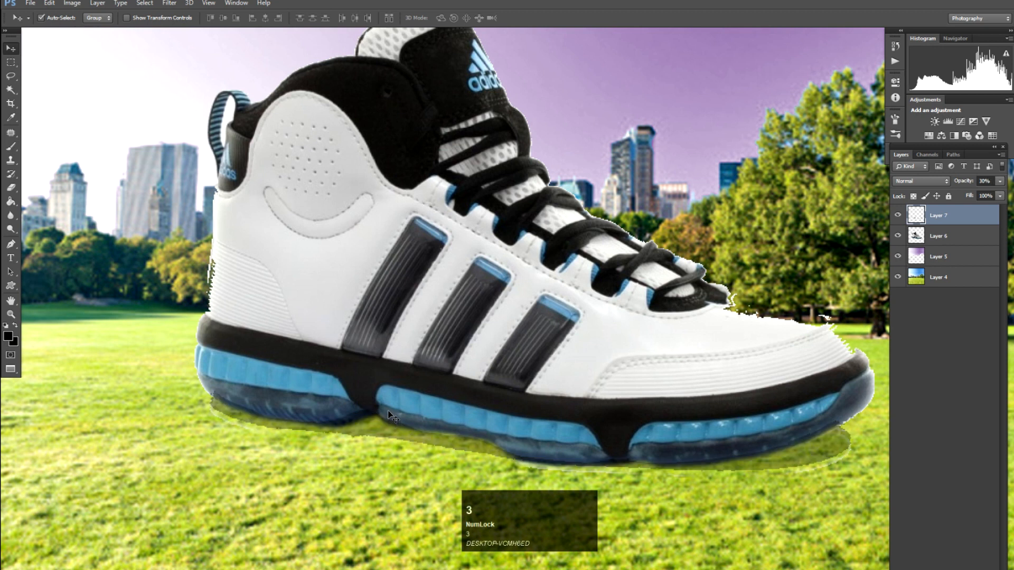
key(7)
Step: Soften the shadow layer with a Gaussian Blur of 3.6 pixels radius
key(alt+t)
key(alt+b)
key(g)
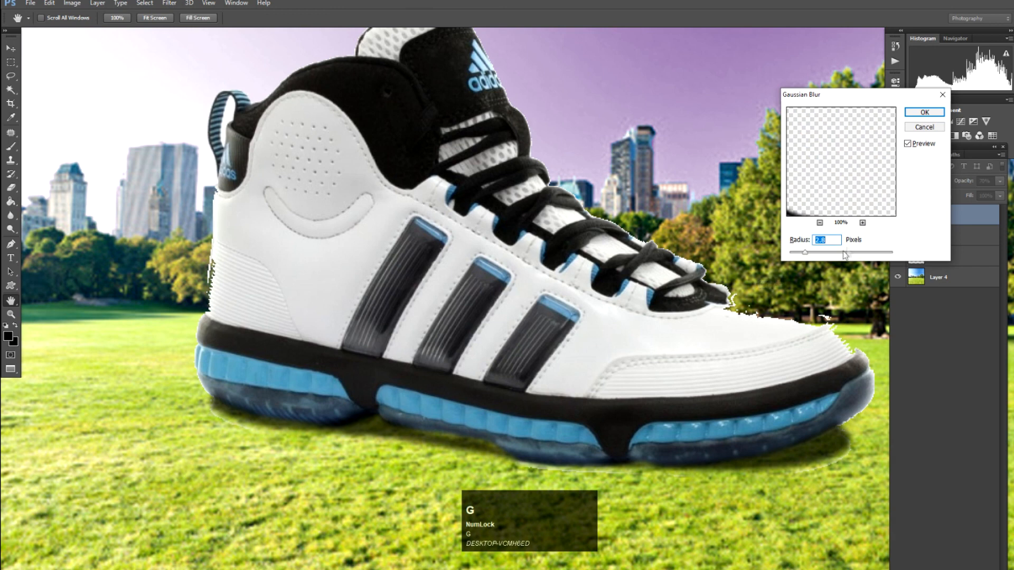
drag(812, 252, 810, 252)
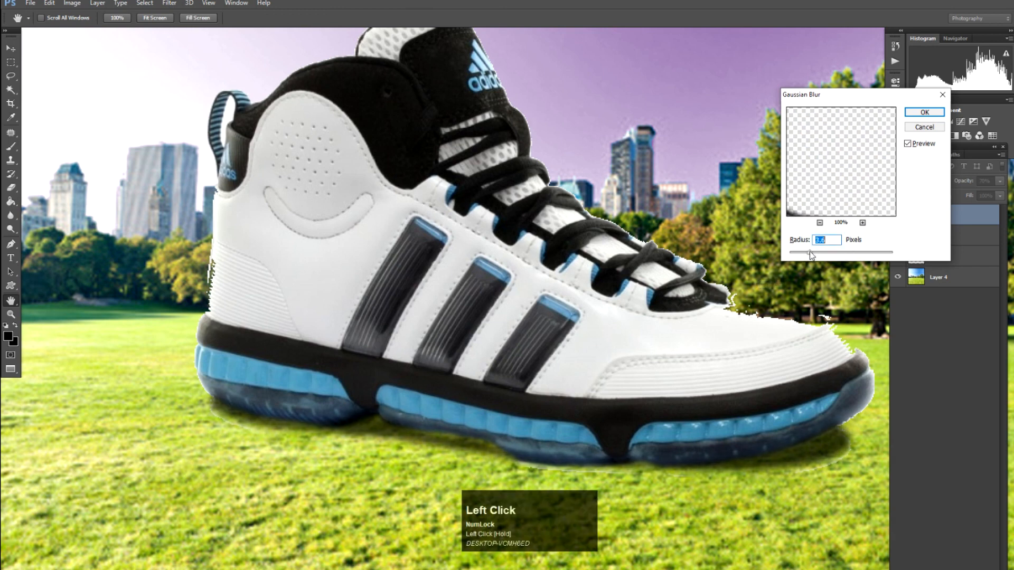
key(Return)
key(ctrl+minus)
key(ctrl+minus)
key(ctrl+minus)
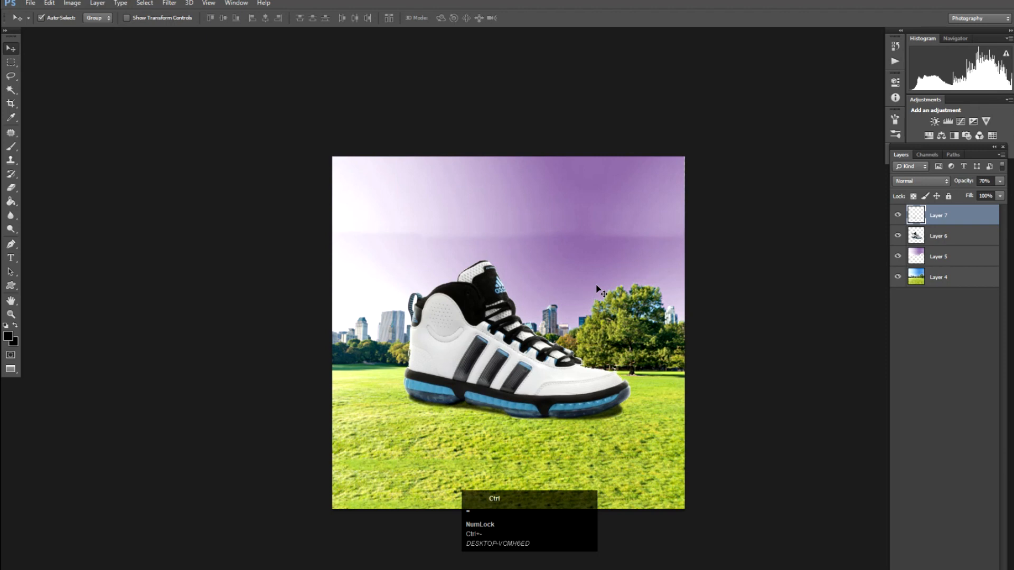
Step: Close the shoe source image 01.png and copy the wooden bridge picture from 0000.jpg into the composite
key(f)
key(f)
key(v)
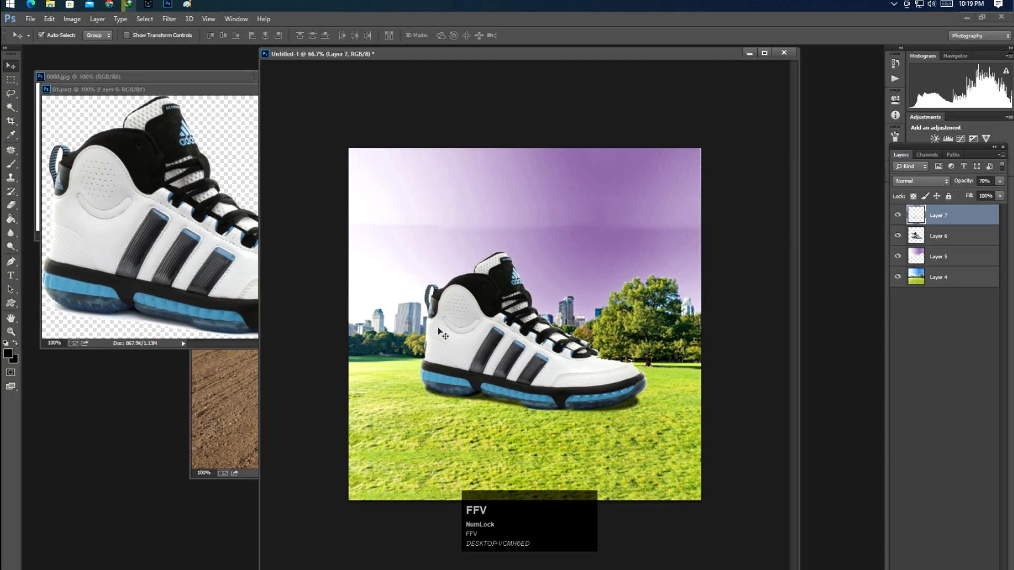
click(214, 399)
drag(495, 226, 133, 414)
drag(431, 49, 466, 93)
click(217, 153)
click(343, 89)
drag(184, 172, 500, 387)
key(f)
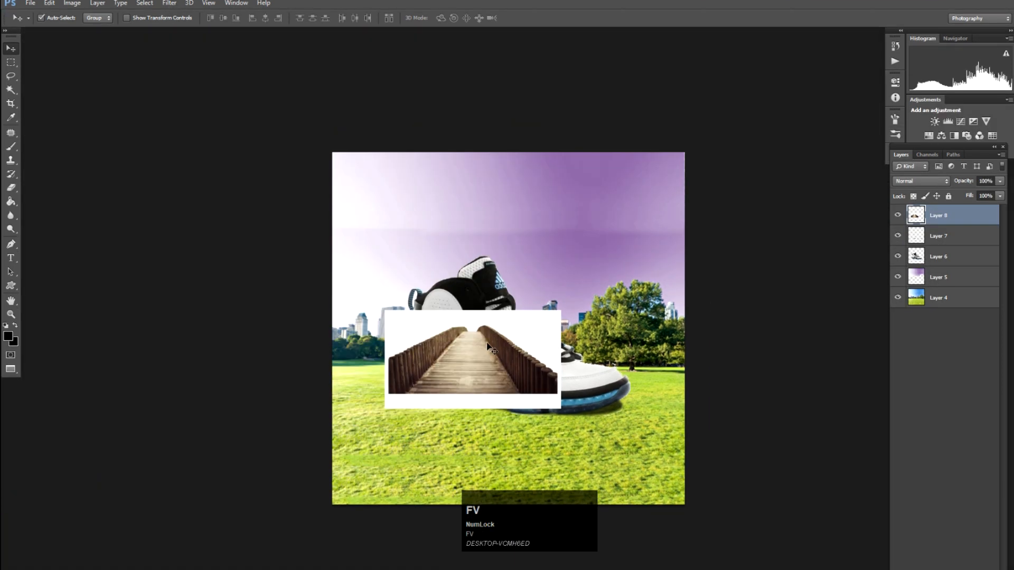
Step: Remove the bridge's white background with the Magic Wand and place the bridge on the grass below the shoe
drag(490, 343, 533, 340)
key(w)
click(506, 316)
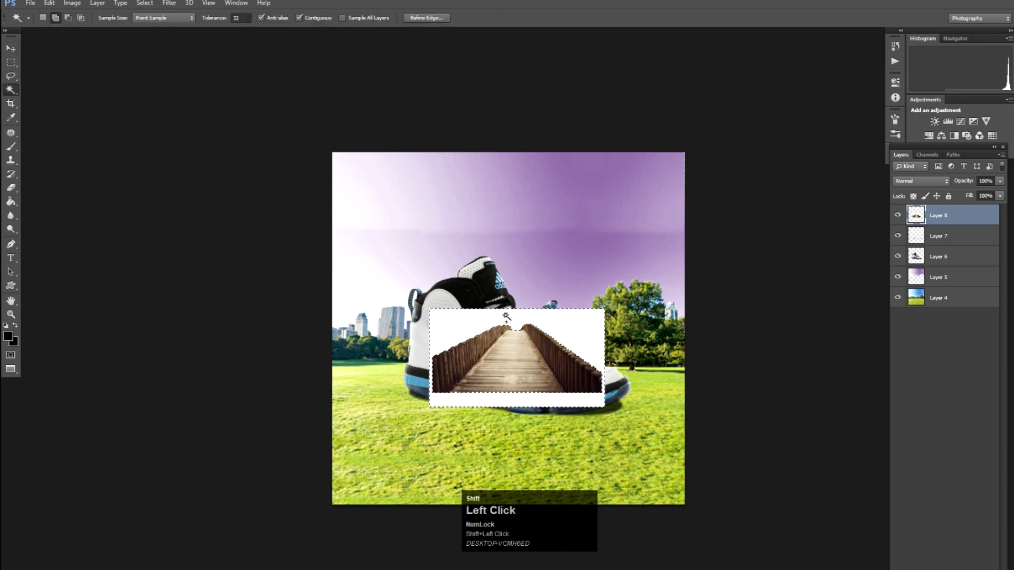
key(Delete)
key(ctrl+d)
key(v)
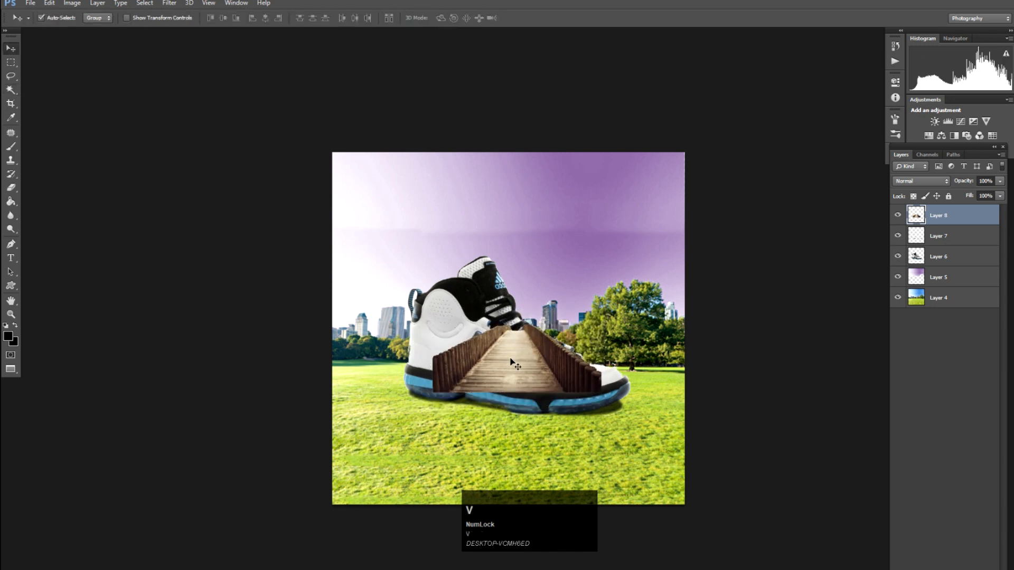
drag(517, 345, 477, 429)
Step: Move the composite's window aside and open the door images 05.png and 006.jpg
key(f)
key(f)
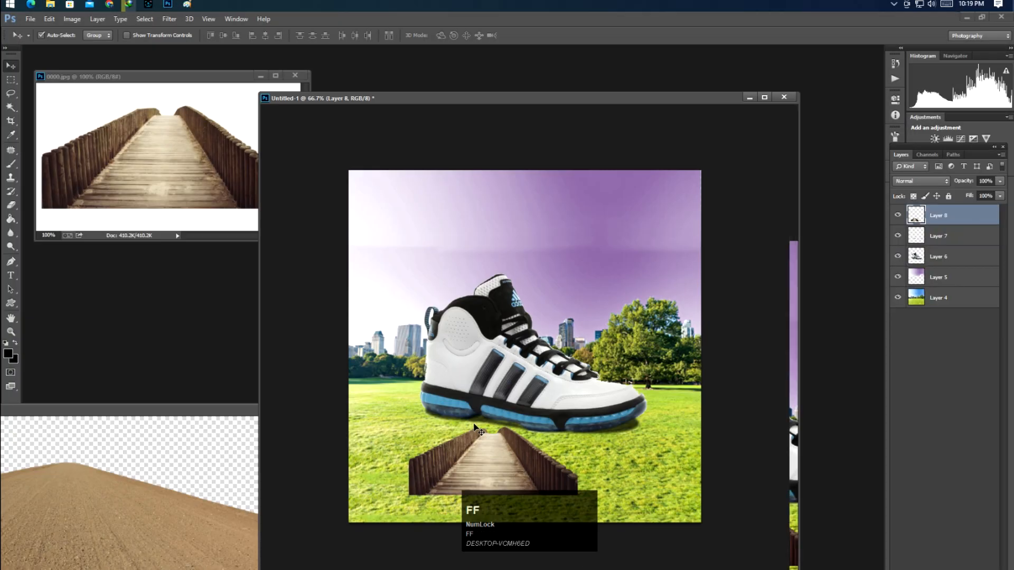
key(v)
drag(506, 105, 153, 187)
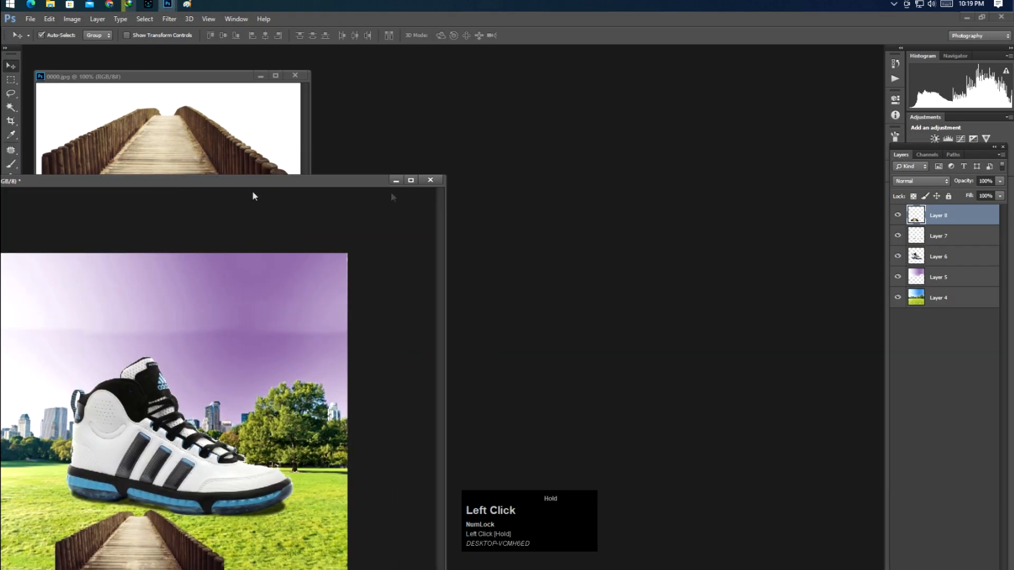
double_click(555, 192)
drag(416, 104, 472, 150)
key(Return)
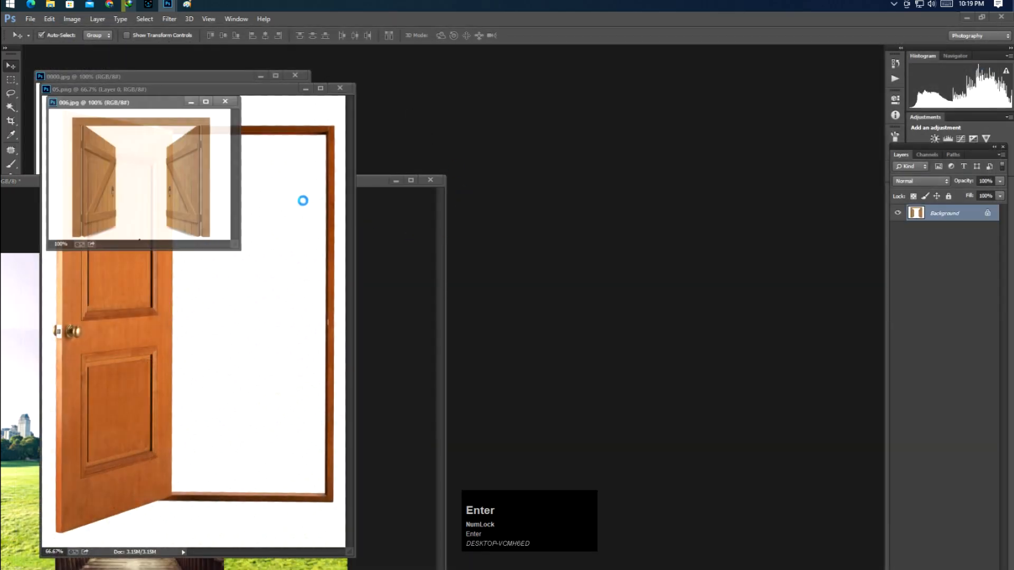
Step: Copy the open orange door from 05.png into the composite as a new layer
click(256, 112)
drag(275, 91, 612, 106)
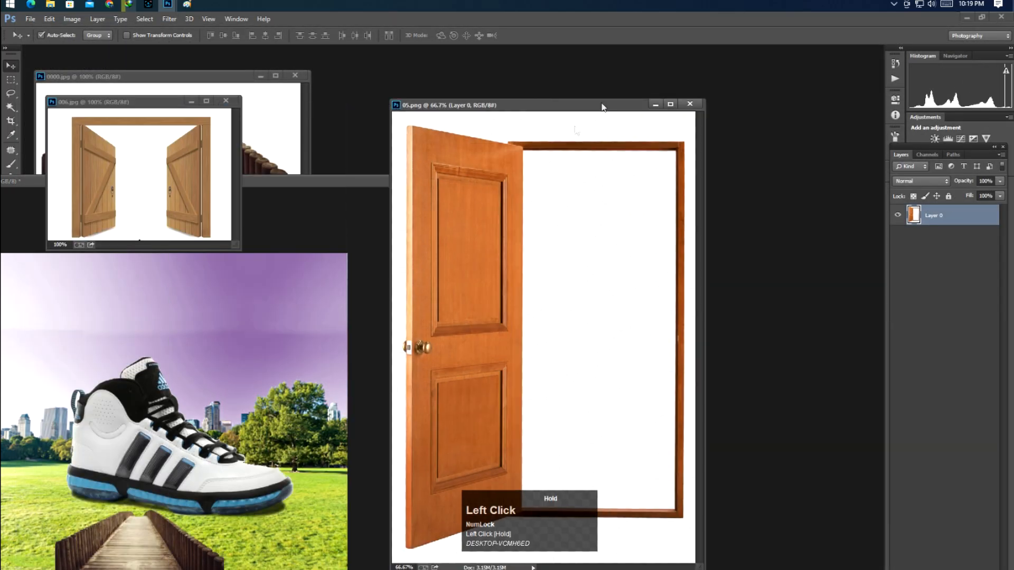
click(262, 273)
click(490, 195)
drag(489, 195, 203, 359)
key(f)
Step: Scale down the door picture with Free Transform and place it over the shoe
key(ctrl+t)
drag(742, 152, 656, 276)
key(Return)
drag(558, 355, 507, 343)
Step: Select the white areas inside and around the door frame with the Magic Wand, delete them, and deselect
key(w)
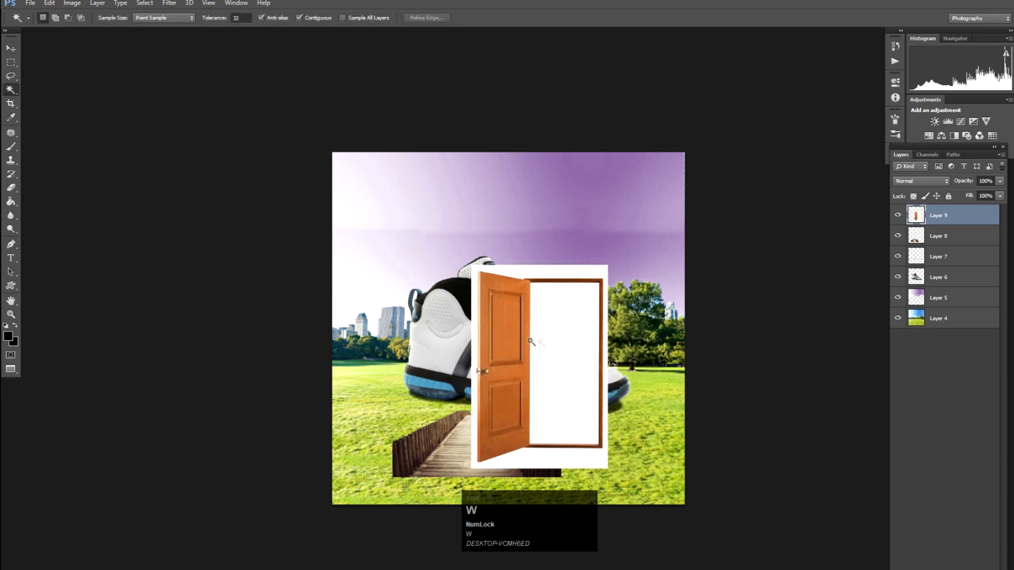
shift+click(550, 344)
shift+click(519, 275)
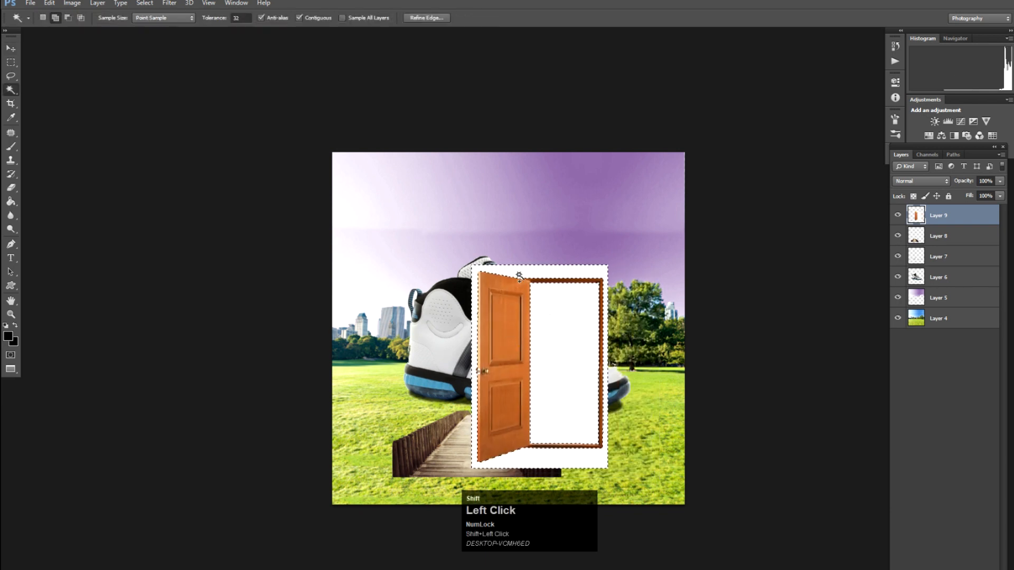
key(v)
key(Delete)
key(ctrl+d)
Step: Move the door to the shoe's heel area and scale it to about 126 by 190 px
drag(519, 278, 421, 309)
key(ctrl+t)
drag(523, 269, 478, 329)
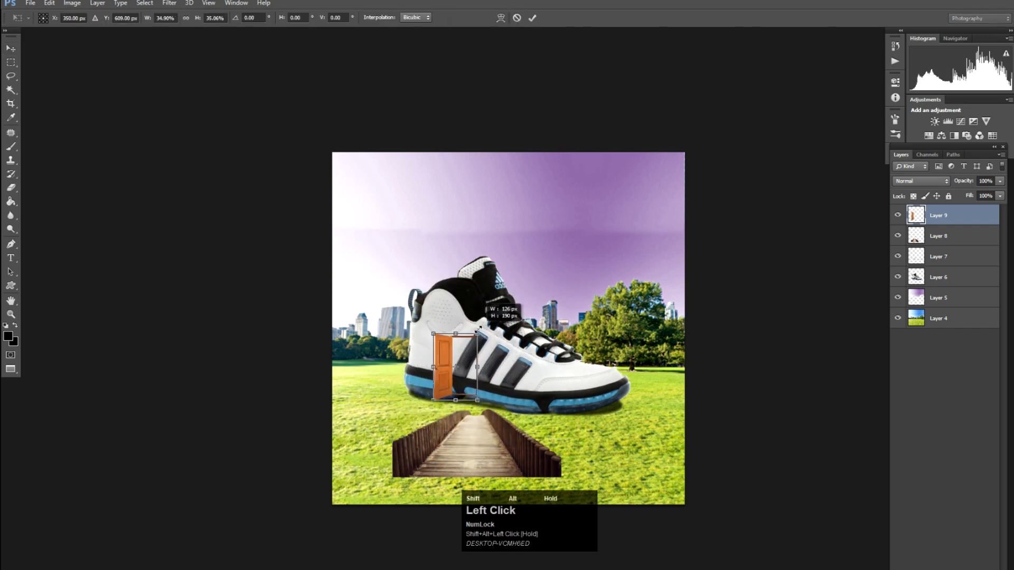
key(Return)
Step: Move the bridge up so its far end meets the foot of the door
drag(492, 435, 523, 197)
key(ctrl+plus)
key(ctrl+plus)
key(ctrl+plus)
key(space)
key(ctrl+minus)
key(ctrl+minus)
key(ctrl+minus)
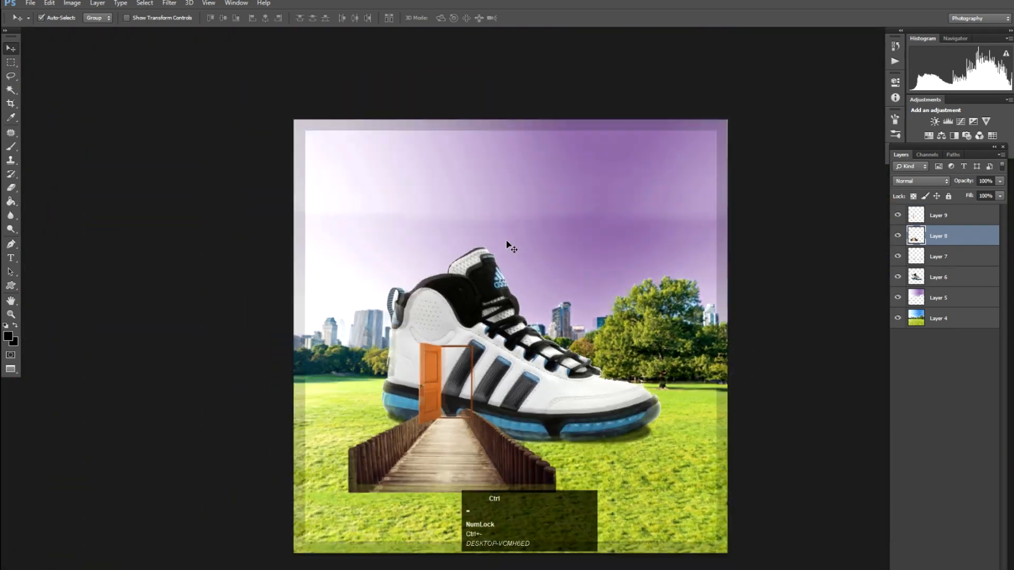
key(space)
drag(507, 244, 506, 158)
key(ctrl+plus)
key(ctrl+plus)
key(ctrl+plus)
key(ctrl+plus)
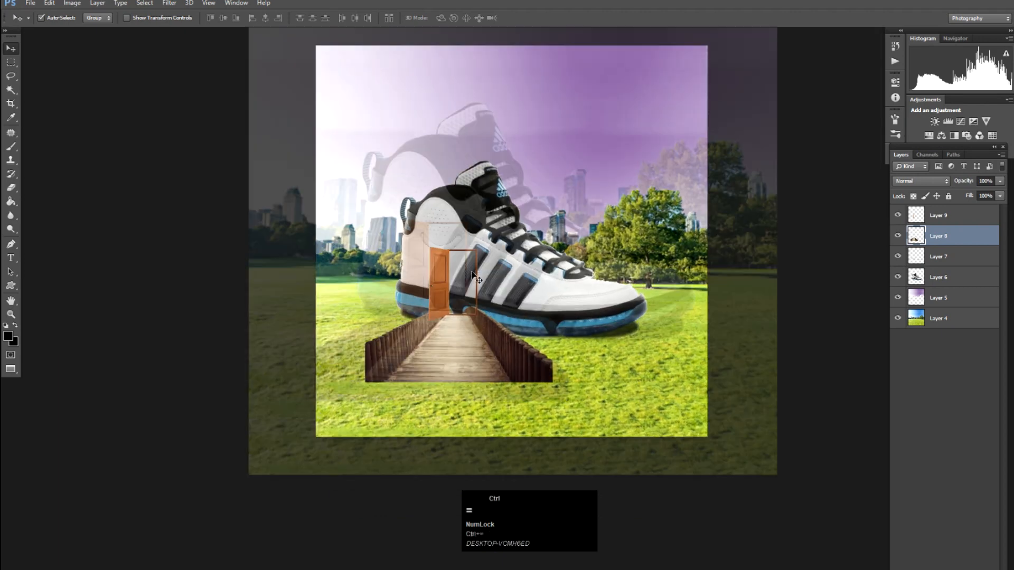
key(space)
drag(458, 344, 502, 305)
key(ctrl+minus)
key(ctrl+minus)
key(ctrl+minus)
key(ctrl+minus)
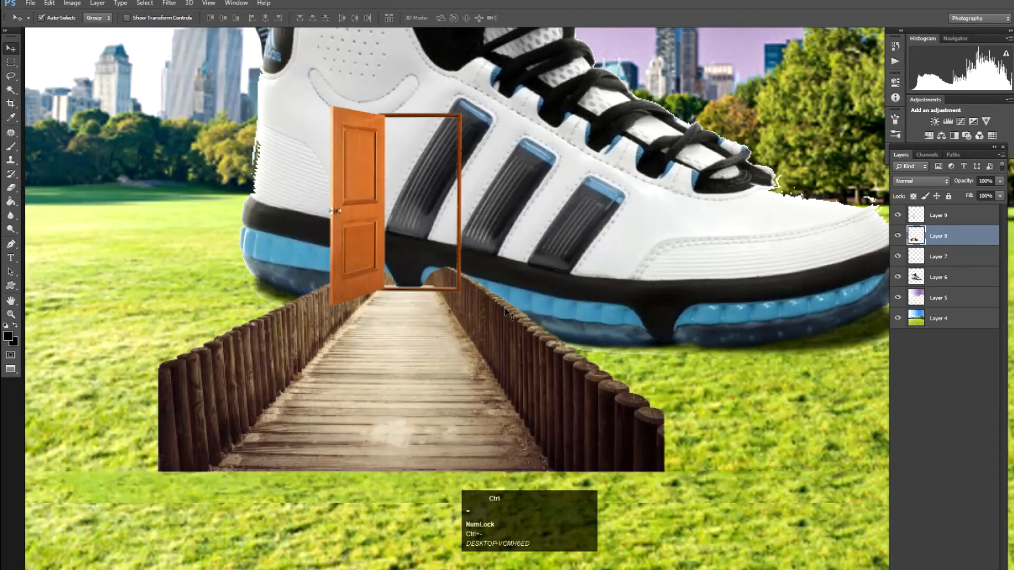
key(ctrl+minus)
Step: Bring the bridge layer in front of the door, and nudge the bridge down about 7 px and the door slightly right
drag(451, 376, 495, 246)
key(ctrl+plus)
key(ctrl+plus)
key(ctrl+plus)
key(space)
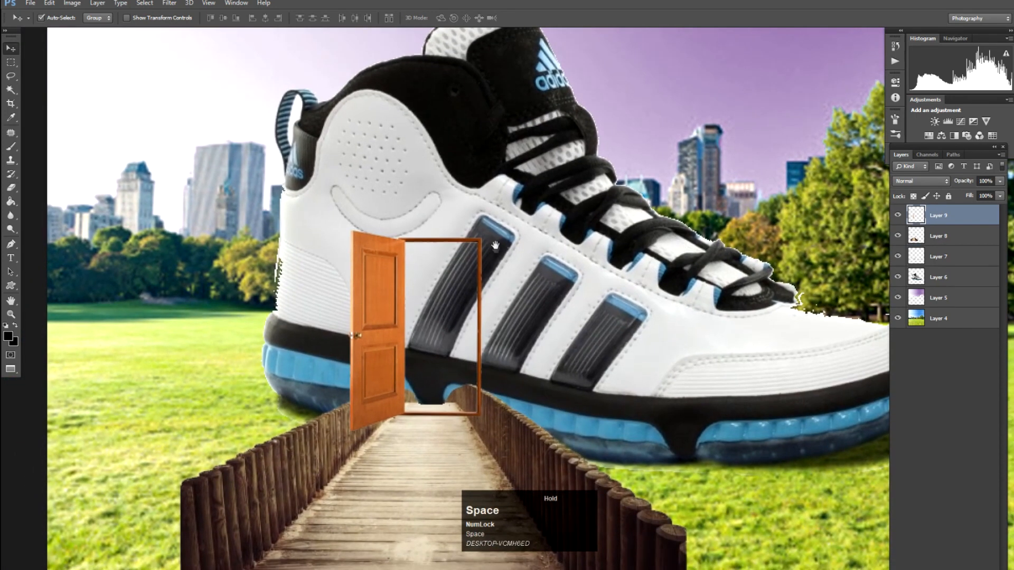
click(448, 426)
key(ctrl+bracketright)
mouse_move(444, 422)
mouse_down()
mouse_move(443, 447)
mouse_move(445, 426)
mouse_up()
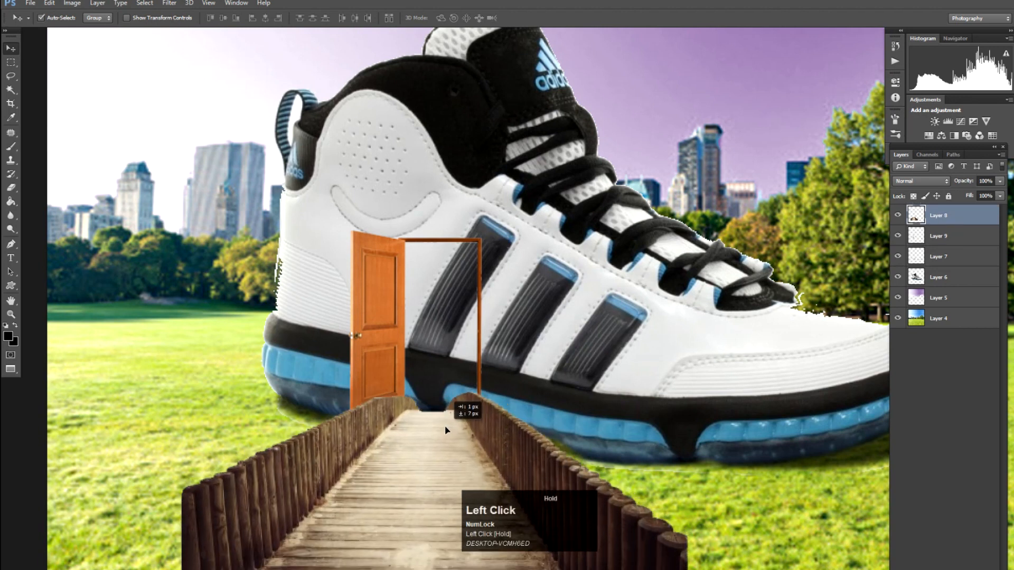
mouse_move(380, 344)
mouse_down()
mouse_move(381, 321)
mouse_move(388, 340)
mouse_up()
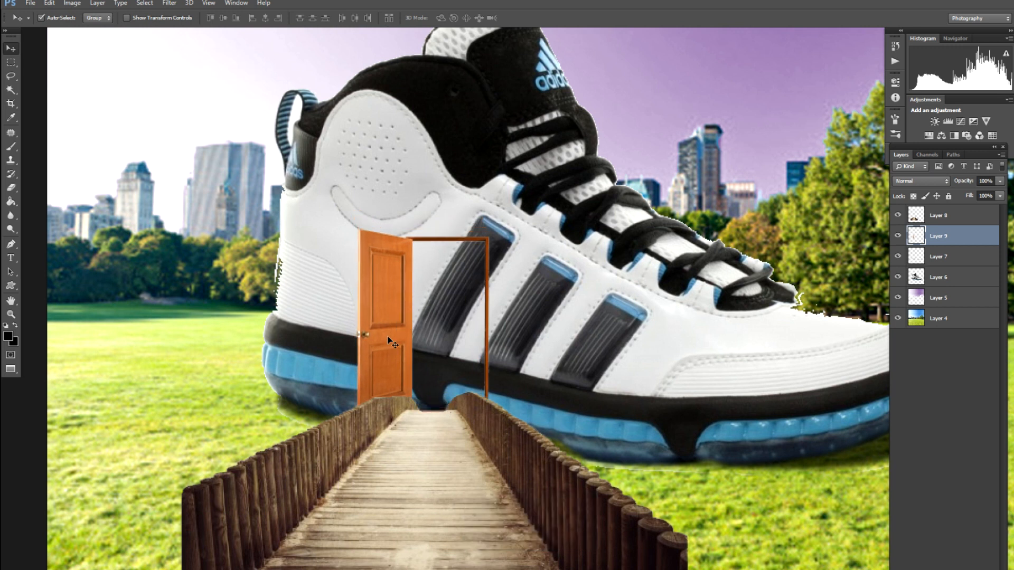
Step: Select the far section of the left railing that covers the door on the bridge layer with the Lasso
key(ctrl+plus)
drag(390, 454, 417, 335)
key(ctrl+plus)
key(ctrl+plus)
key(ctrl+plus)
drag(224, 388, 425, 293)
click(359, 281)
key(p)
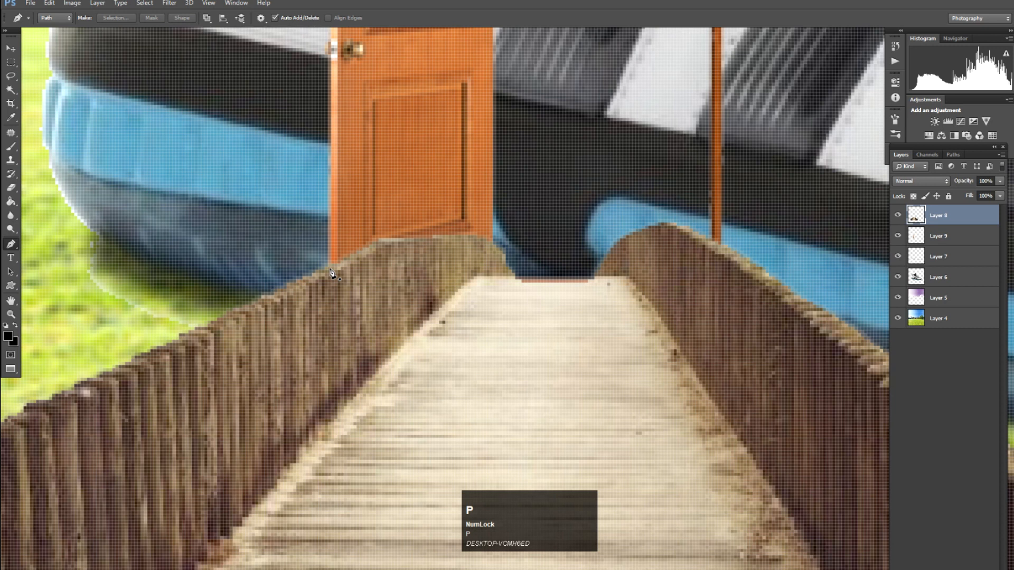
key(l)
click(344, 284)
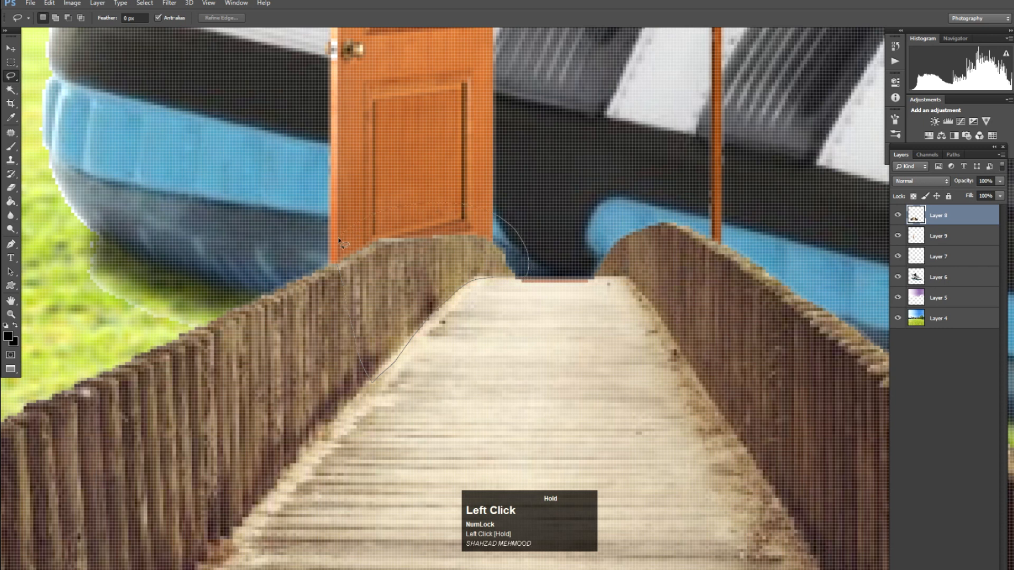
drag(337, 239, 338, 239)
Step: Copy the selected railing section to a new layer and move the copy onto the bridge deck
key(Delete)
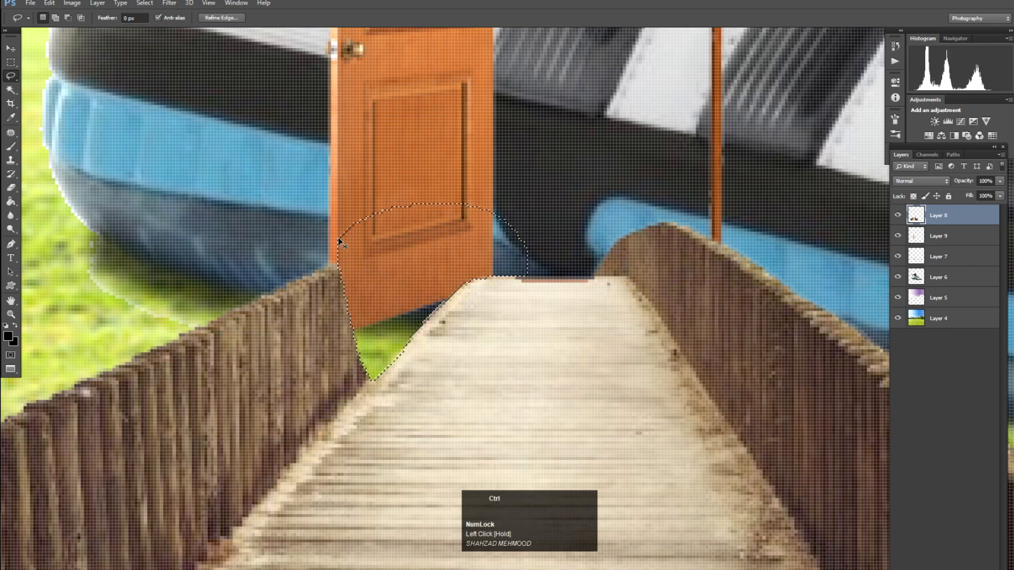
key(ctrl+alt+z)
key(ctrl+c)
key(ctrl+v)
drag(432, 273, 620, 326)
Step: Lasso the railing section in front of the door on the bridge layer, delete it, and deselect
ctrl+click(379, 275)
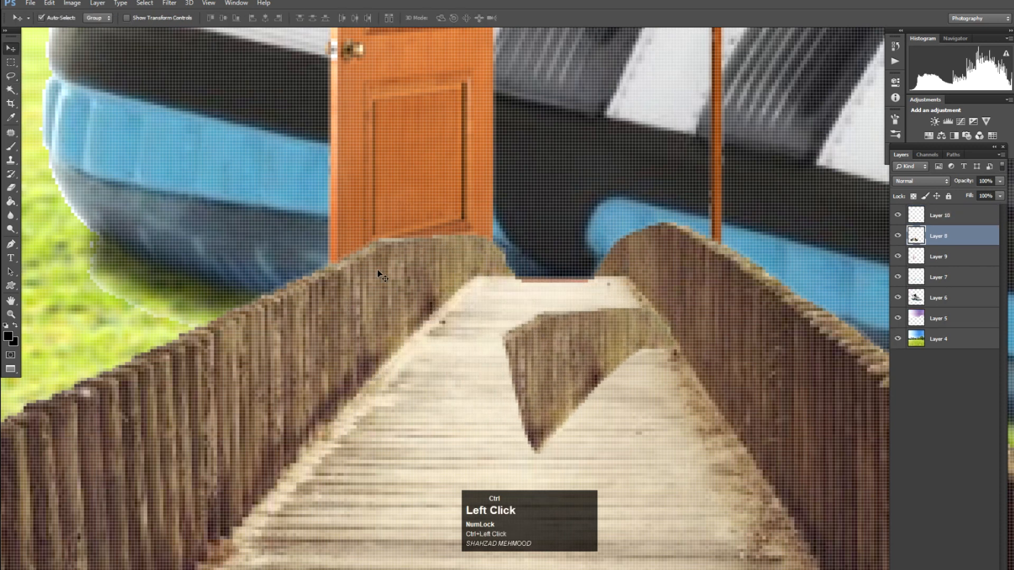
key(l)
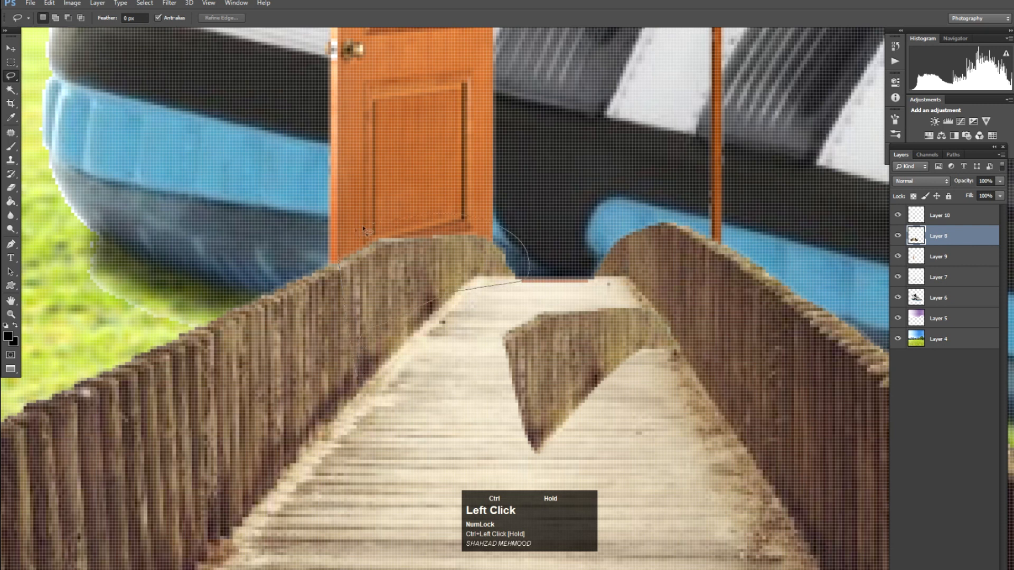
drag(364, 228, 350, 233)
key(Delete)
key(ctrl+d)
key(v)
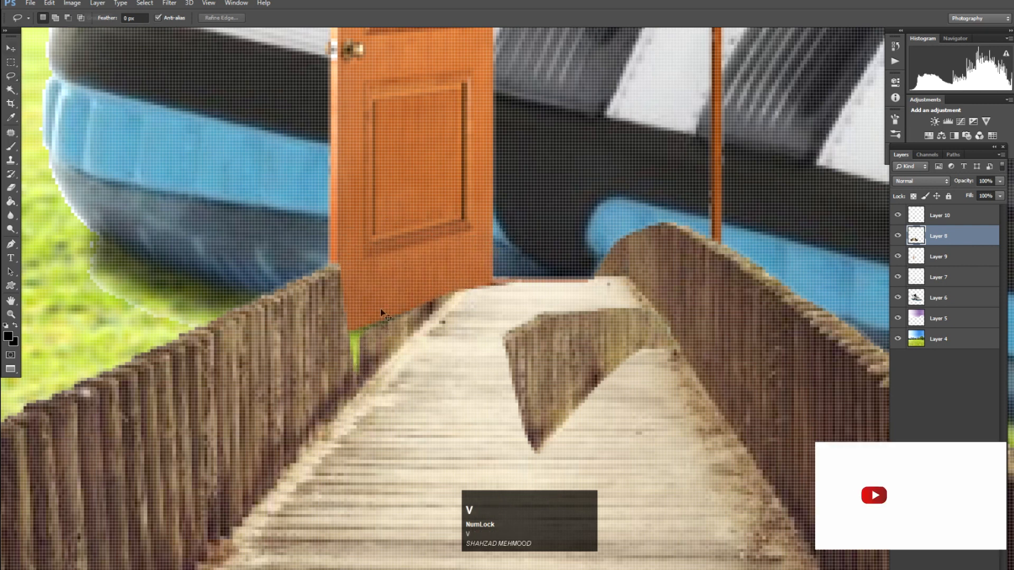
Step: Clone railing wood over the green gap below the door on the bridge layer using a small Clone Stamp brush
click(379, 346)
key(s)
key(bracketleft)
key(bracketleft)
key(bracketleft)
key(bracketleft)
key(bracketleft)
key(bracketleft)
key(bracketleft)
key(bracketleft)
key(bracketleft)
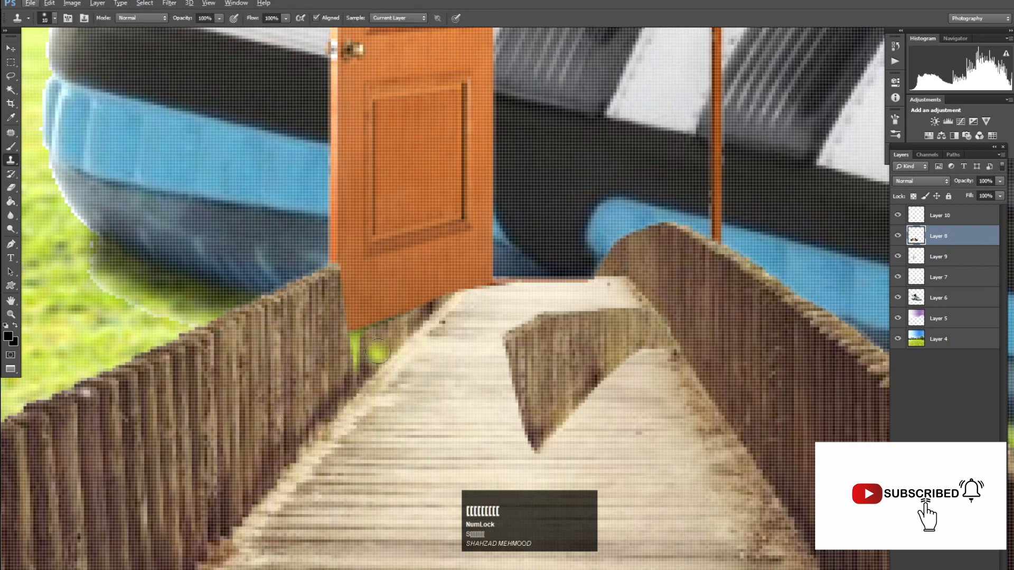
alt+click(378, 351)
click(364, 350)
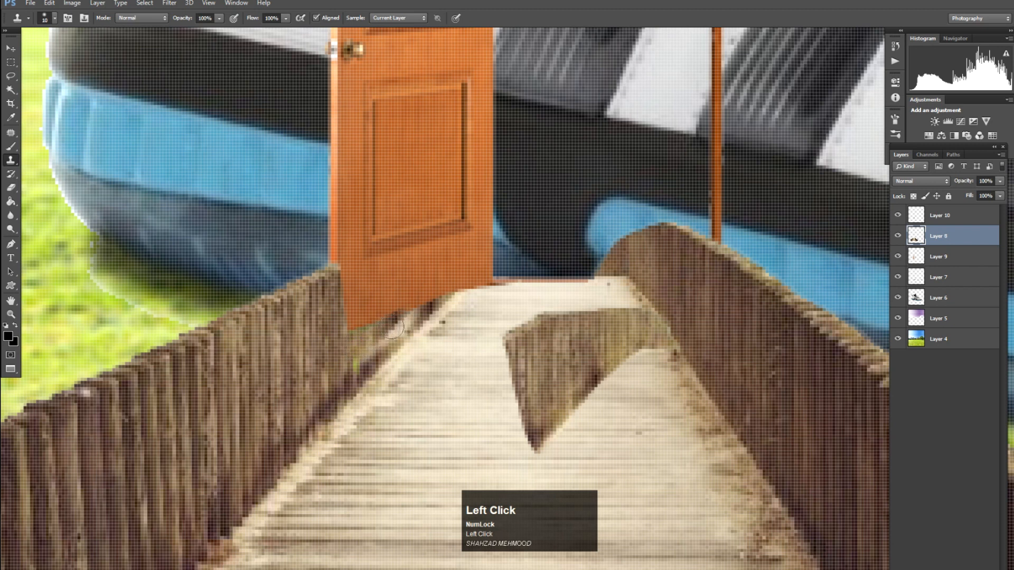
mouse_move(357, 361)
mouse_down()
mouse_move(357, 376)
mouse_move(352, 357)
mouse_up()
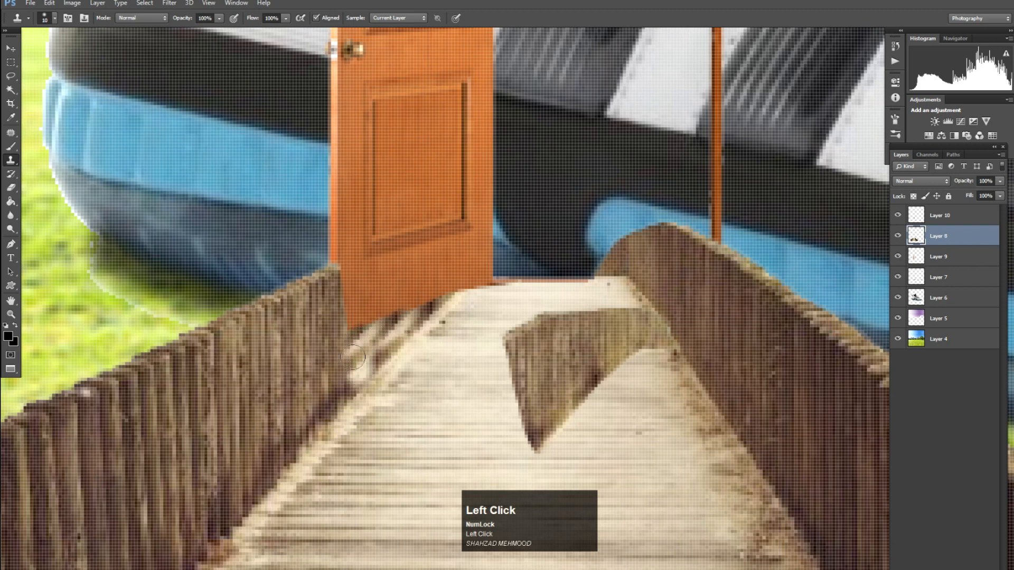
Step: Lasso the tip of the left railing that overlaps the door's hinge edge, delete it, and deselect
key(l)
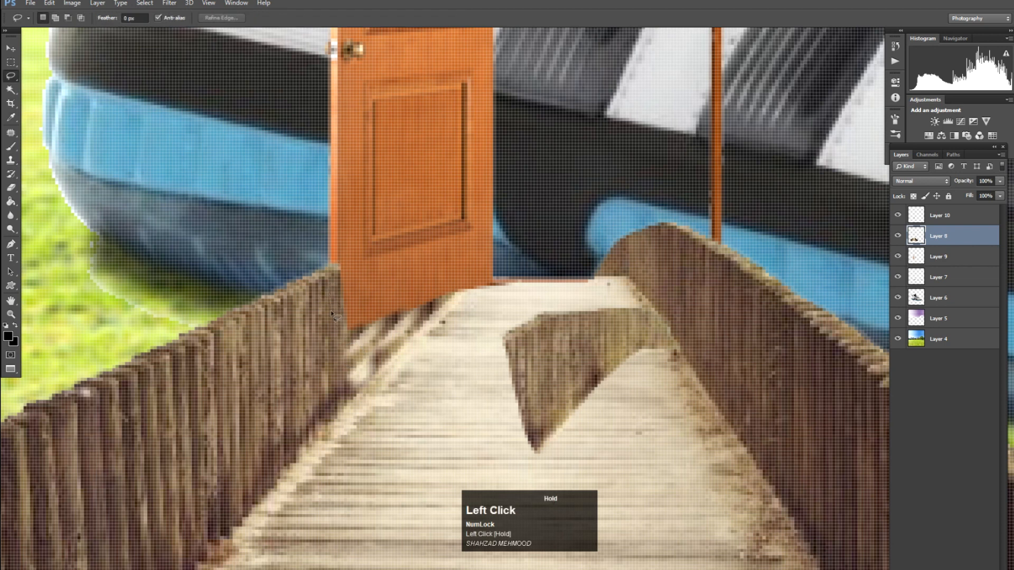
mouse_move(373, 307)
mouse_down()
mouse_move(332, 285)
mouse_move(364, 296)
mouse_up()
key(ctrl+d)
mouse_move(331, 264)
mouse_down()
mouse_move(335, 341)
mouse_move(355, 328)
mouse_move(349, 300)
mouse_up()
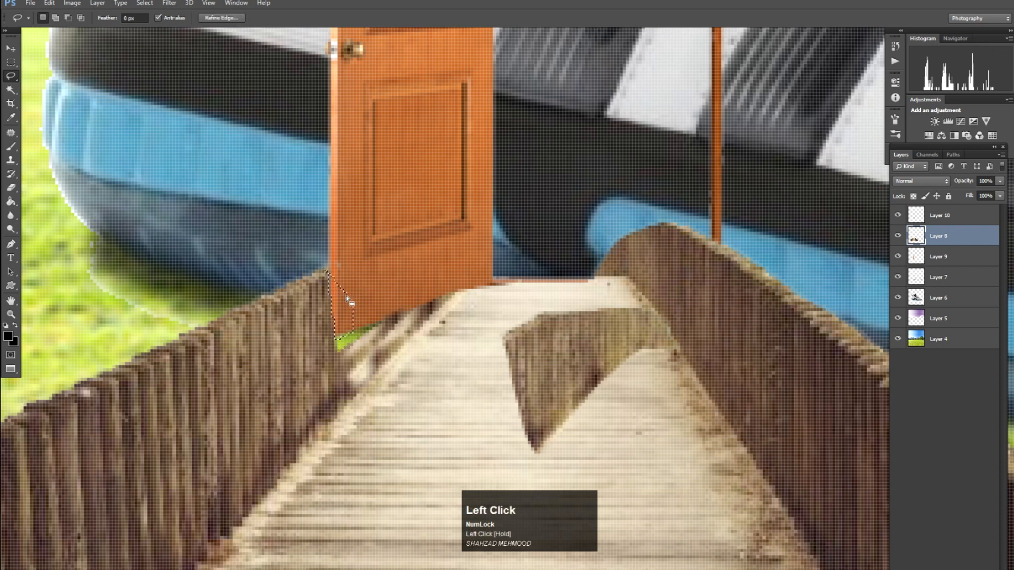
click(361, 288)
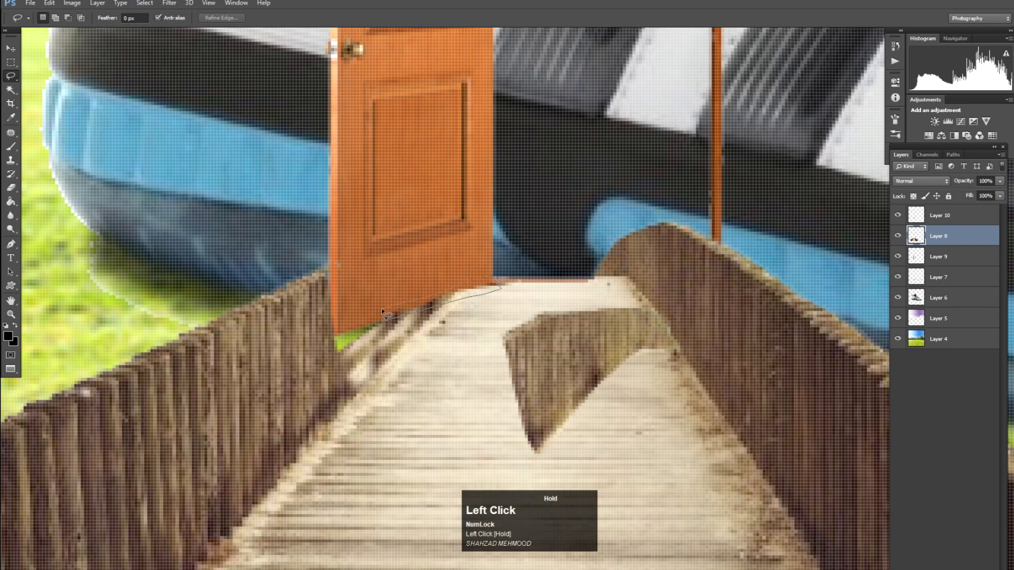
Step: Trim the bridge along the door's lower edge with the Lasso and send the bridge layer behind the door layer
drag(382, 311, 493, 289)
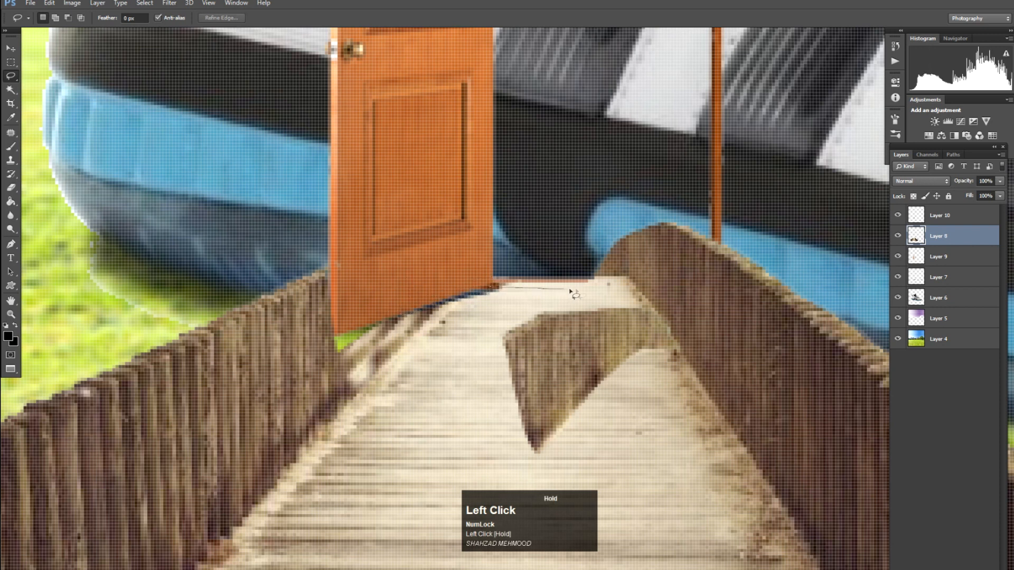
drag(641, 283, 677, 285)
key(v)
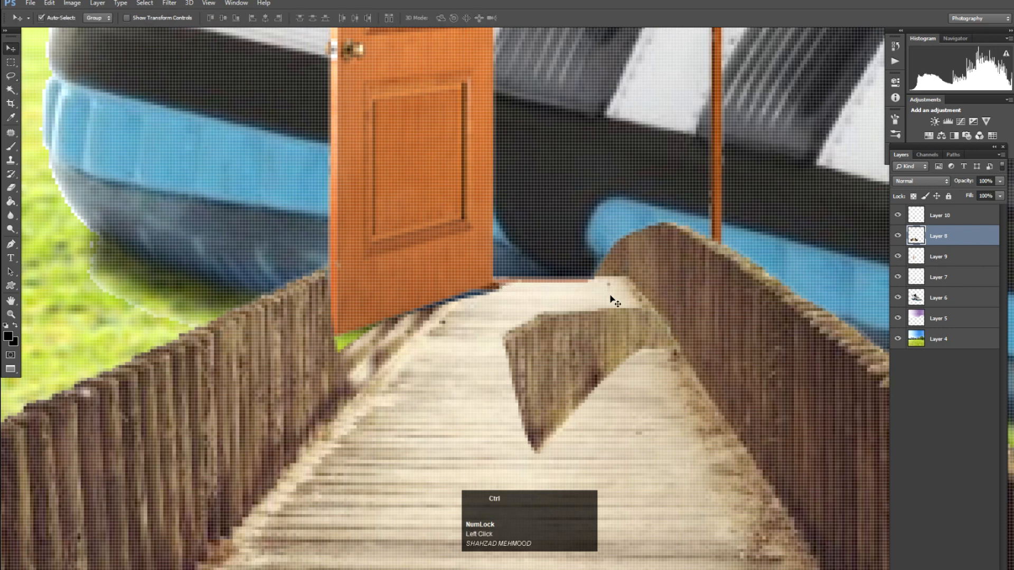
key(ctrl+bracketleft)
Step: Lasso the right railing's end visible inside the door frame, delete it from the bridge layer, and deselect
click(683, 285)
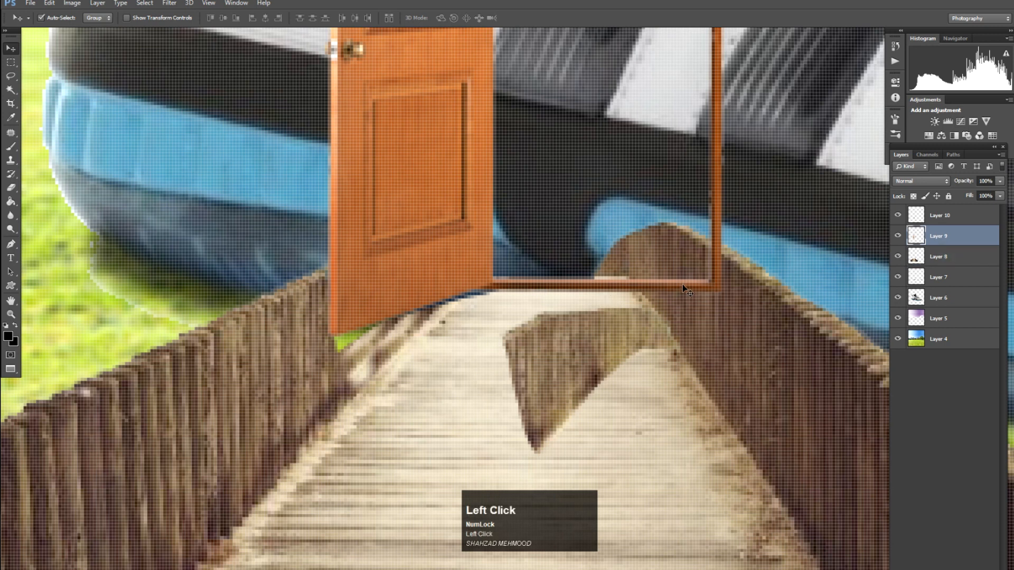
key(l)
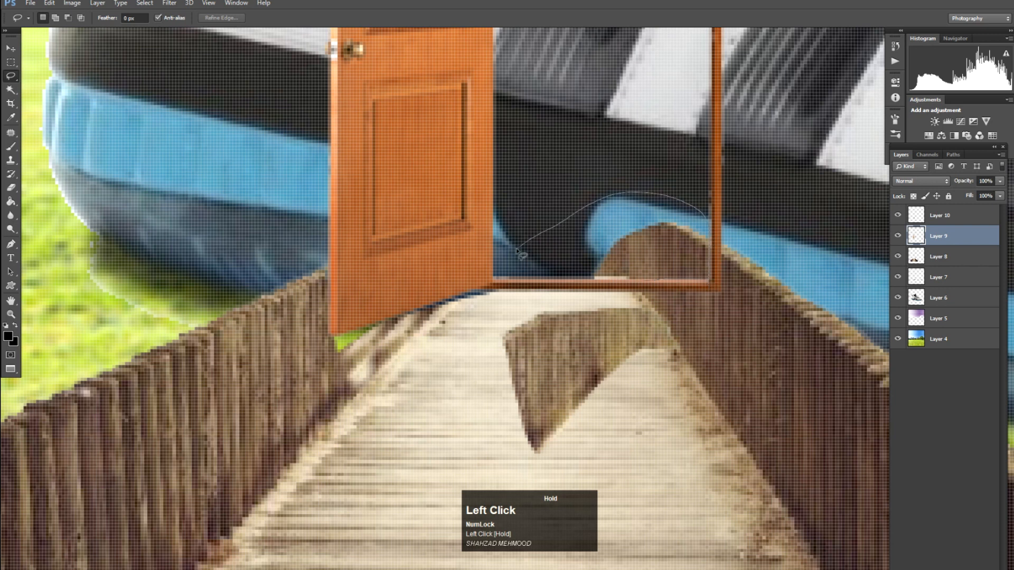
drag(521, 256, 704, 278)
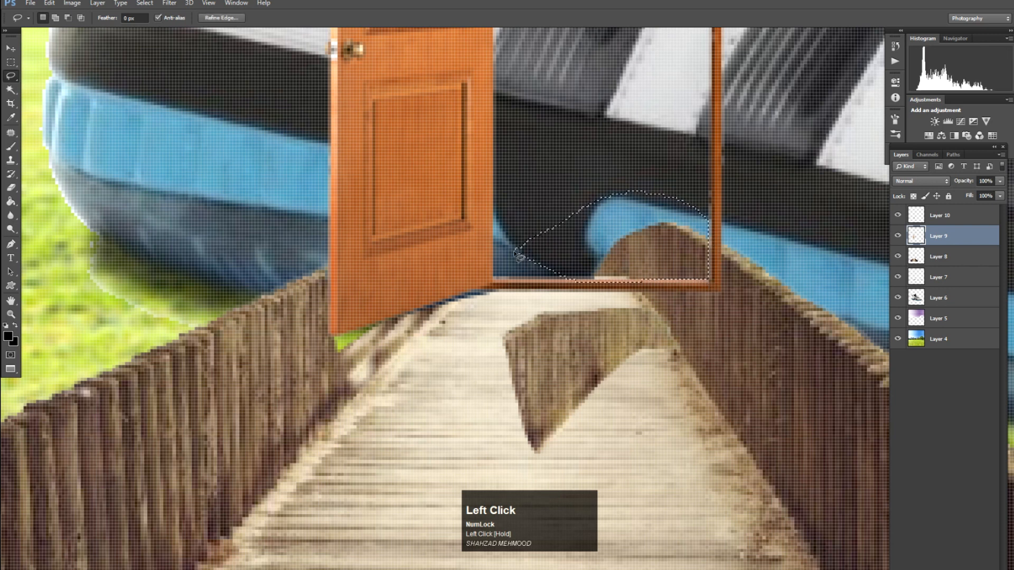
key(v)
click(675, 344)
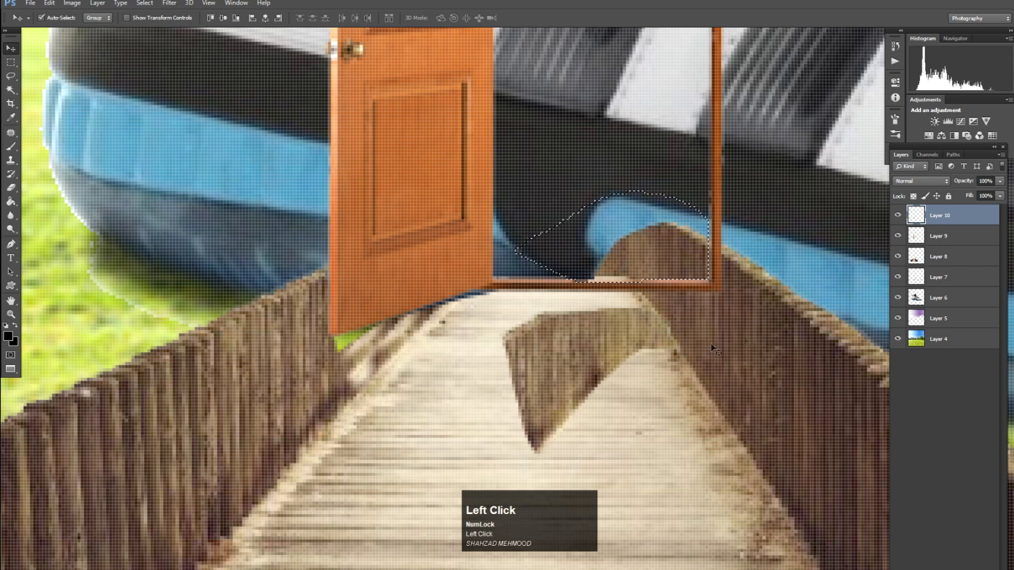
click(745, 340)
key(Delete)
key(ctrl+d)
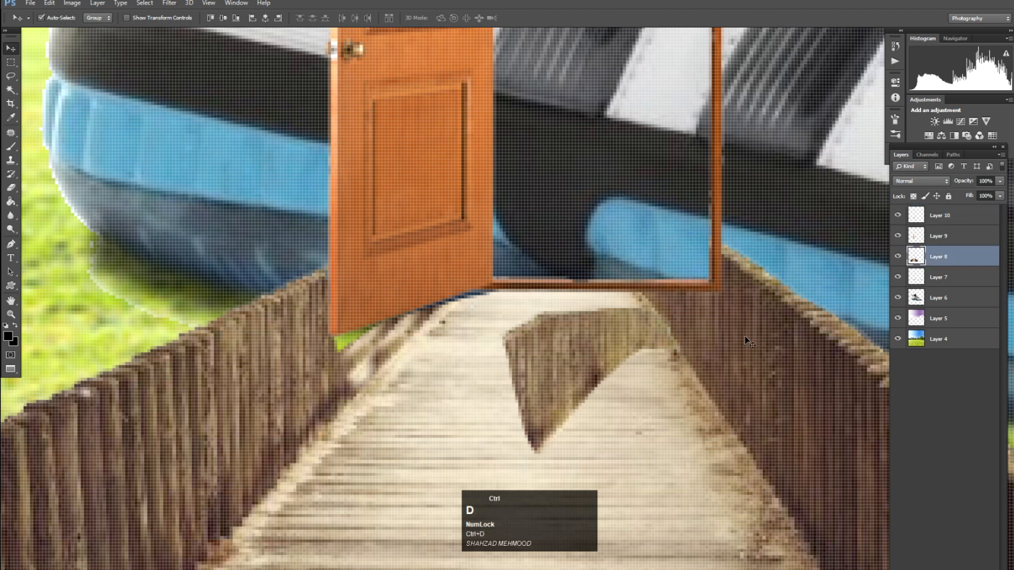
Step: Lasso the strip along the door's base and frame, delete the bridge remnants inside it, and deselect
key(l)
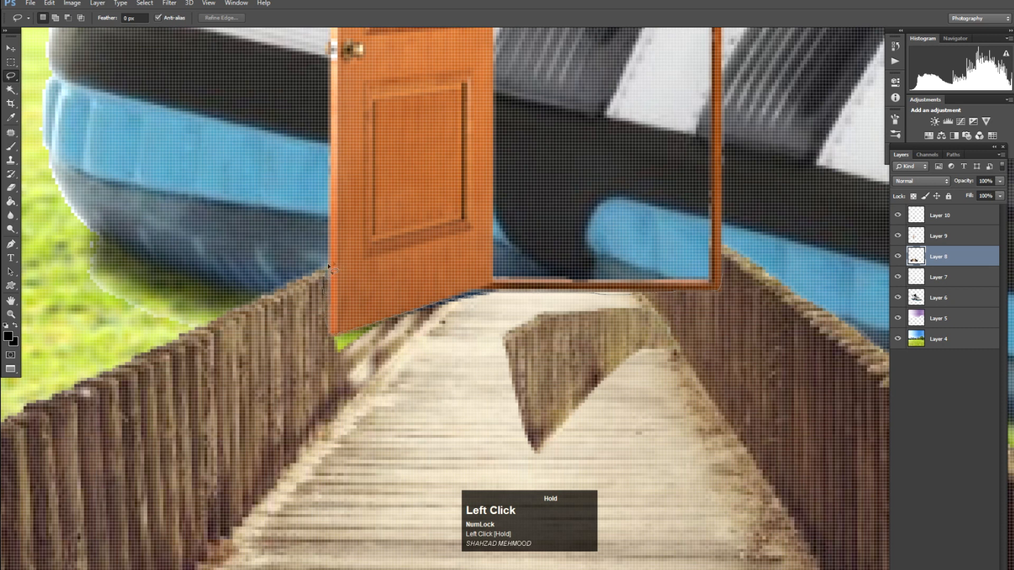
drag(726, 255, 728, 263)
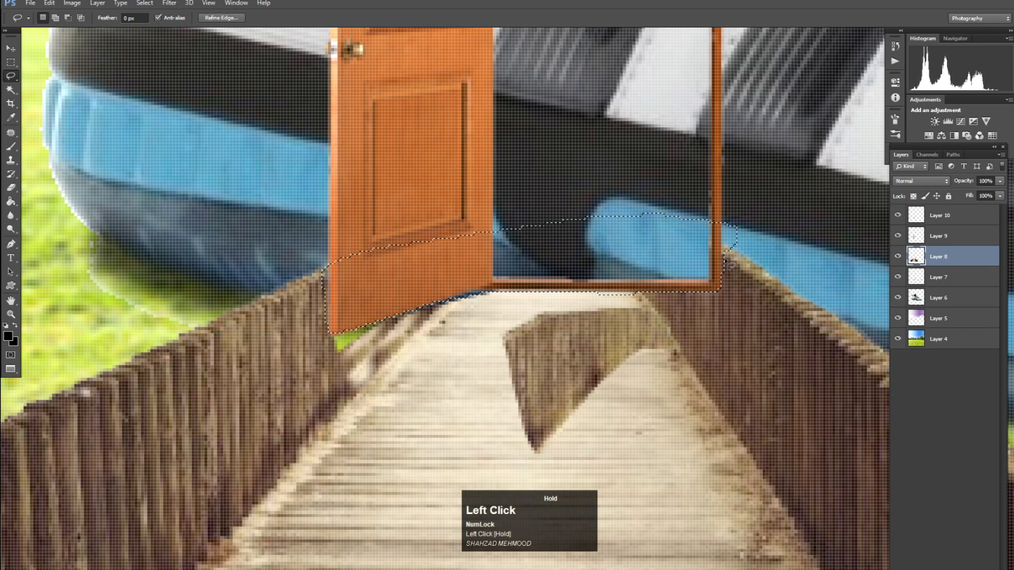
key(v)
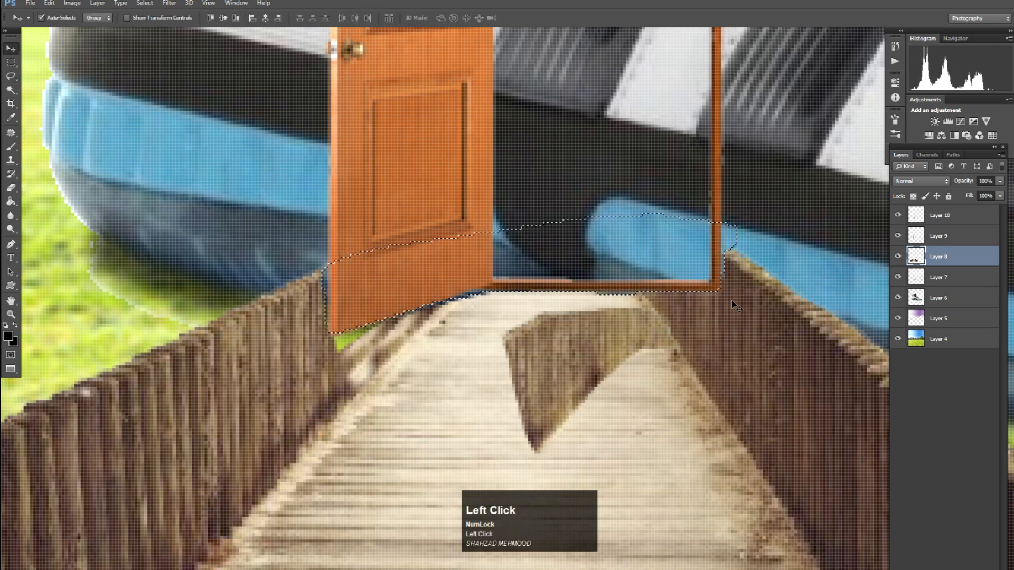
key(ctrl+d)
Step: Fit the copied railing piece into the gap under the open door with Free Transform, sending its layer behind the door
key(space)
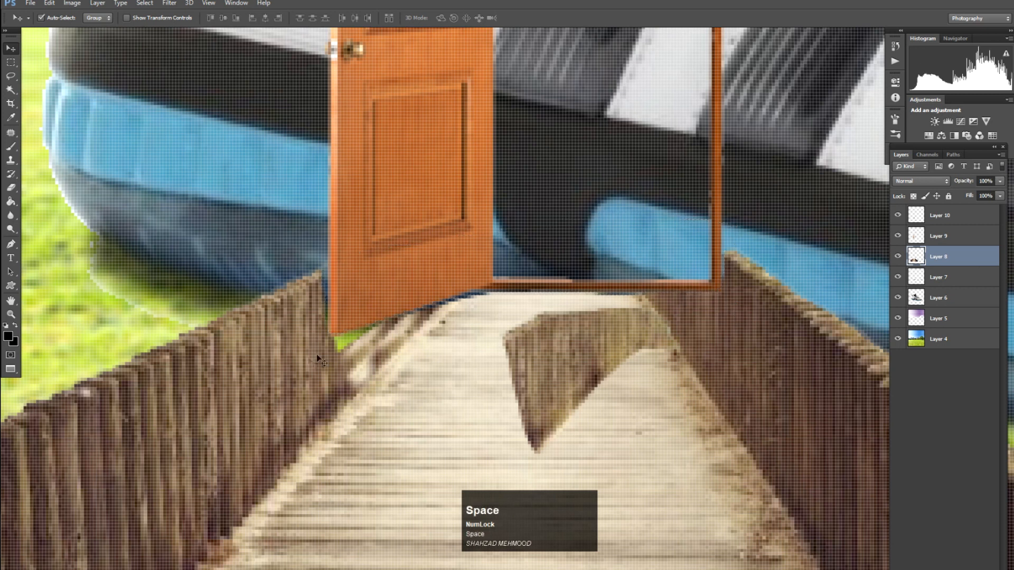
drag(592, 363, 397, 336)
key(ctrl+bracketleft)
key(ctrl+t)
drag(571, 345, 573, 357)
key(Return)
drag(369, 330, 370, 330)
Step: Duplicate the bridge layer and offset the copy downward over the front of the original bridge
key(ctrl+minus)
key(ctrl+minus)
key(ctrl+minus)
key(ctrl+minus)
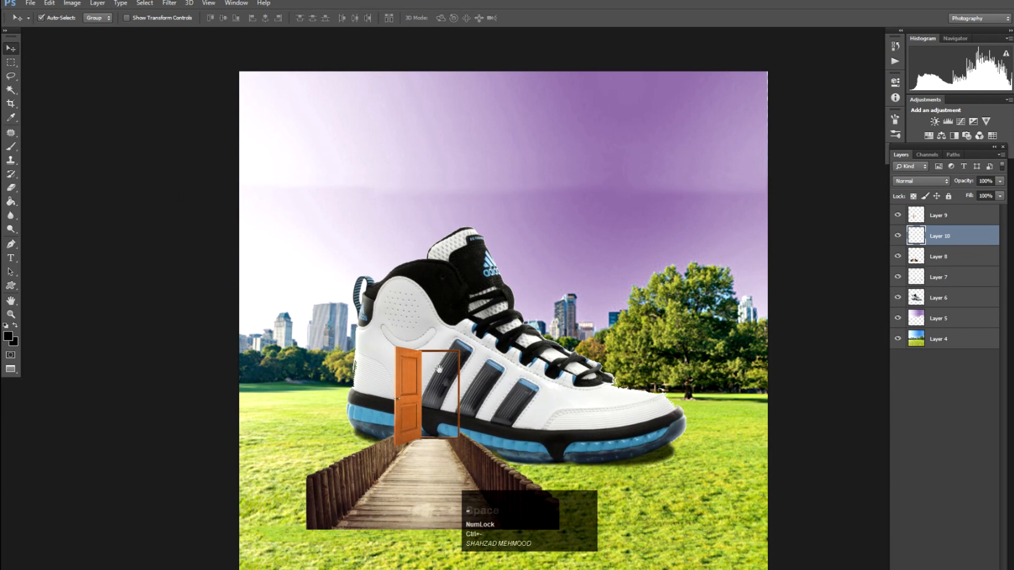
drag(439, 368, 467, 220)
click(467, 343)
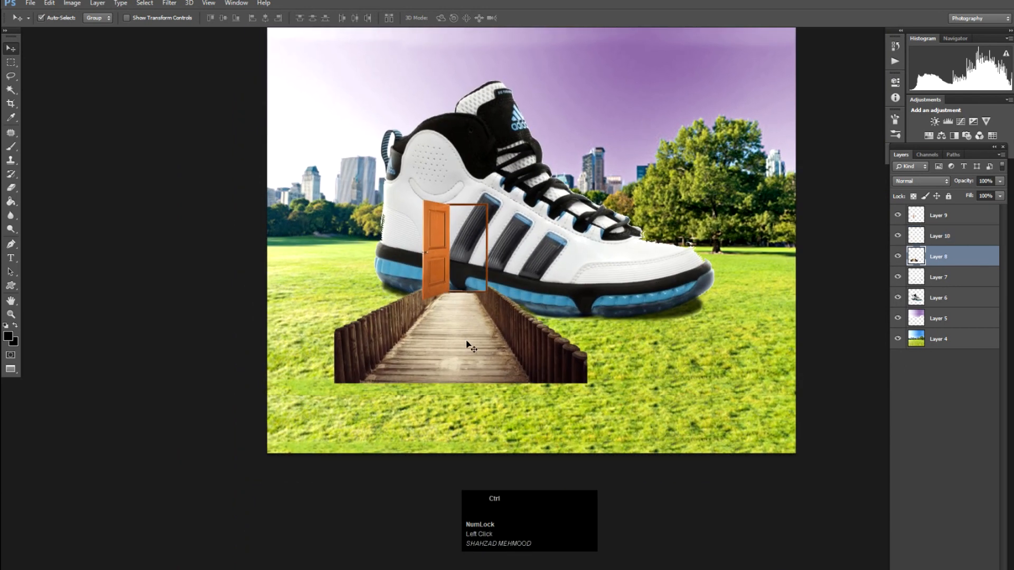
drag(467, 343, 457, 393)
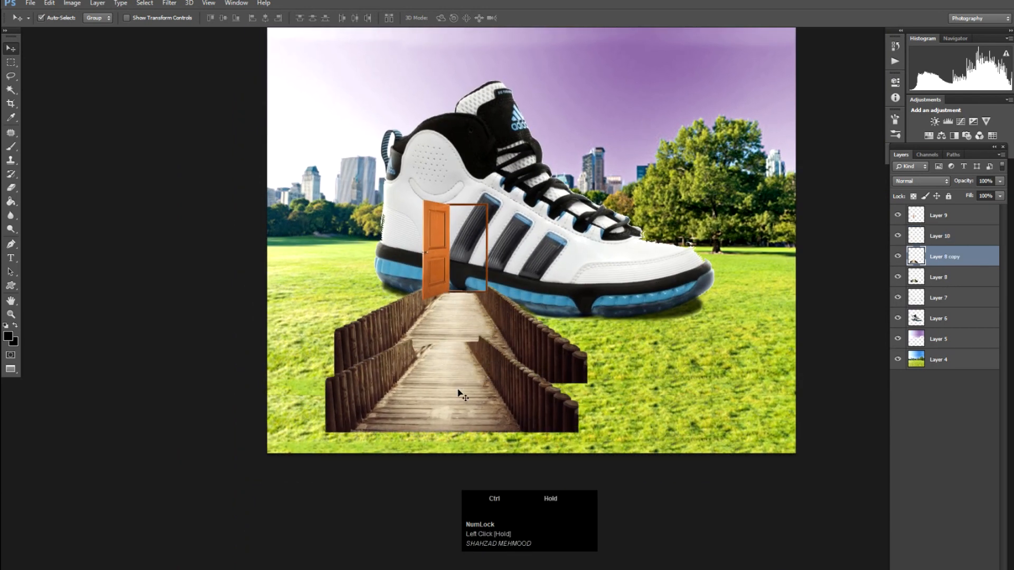
Step: Scale the bridge copy to about 169% so it runs off the canvas bottom, and align it with the original bridge
key(ctrl+t)
drag(572, 444, 663, 469)
drag(549, 393, 558, 393)
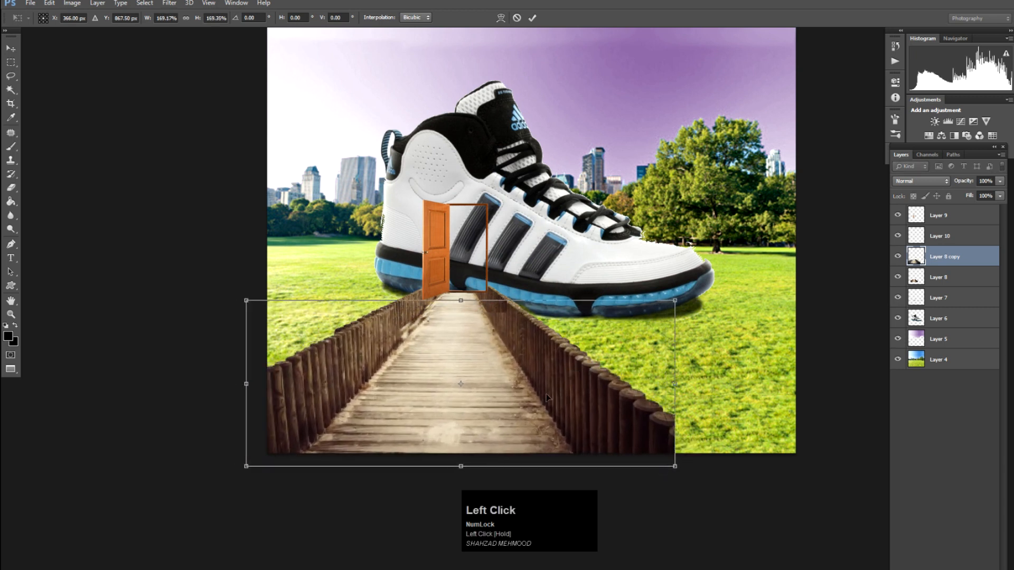
key(Return)
drag(450, 358, 445, 360)
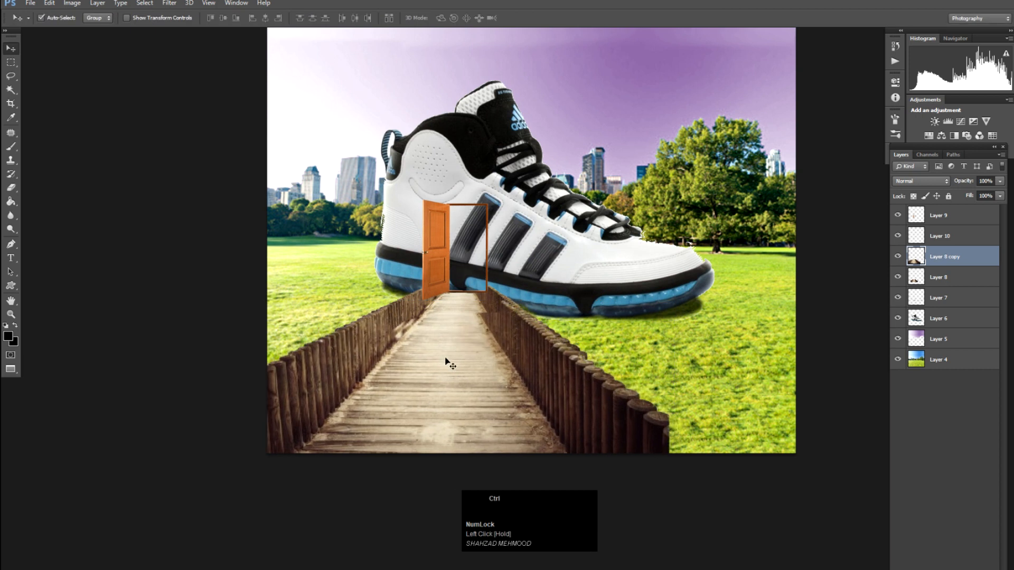
Step: Distort the bridge copy by pulling its upper corners outward to about 112% width, and nudge it slightly right
key(ctrl+t)
drag(667, 383, 681, 384)
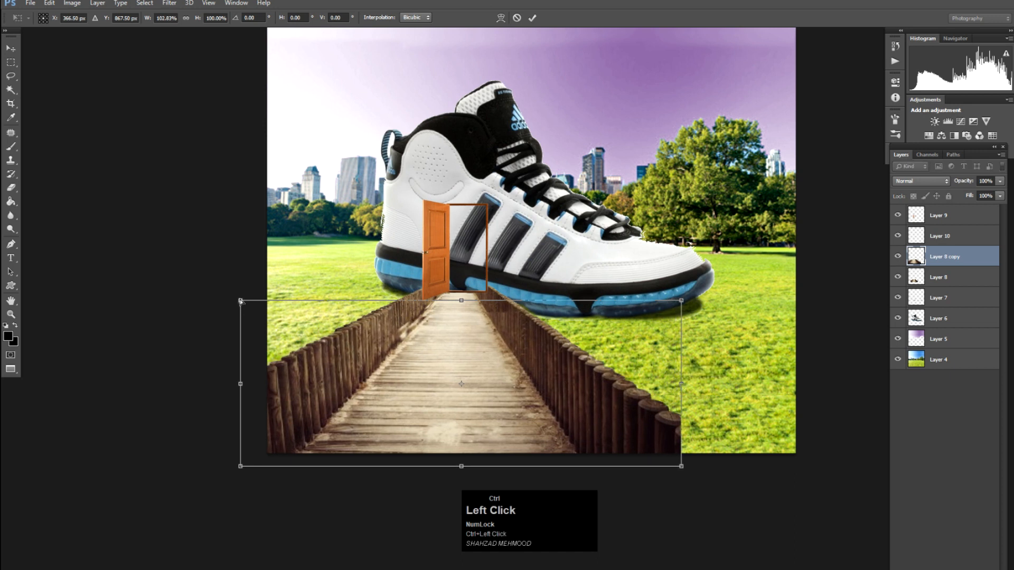
drag(240, 301, 231, 299)
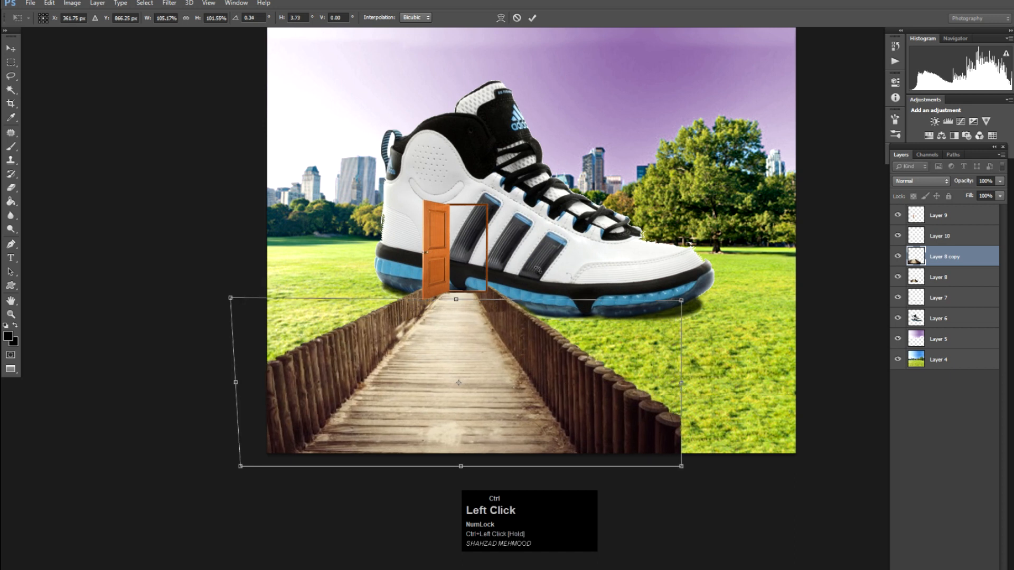
drag(680, 305, 688, 299)
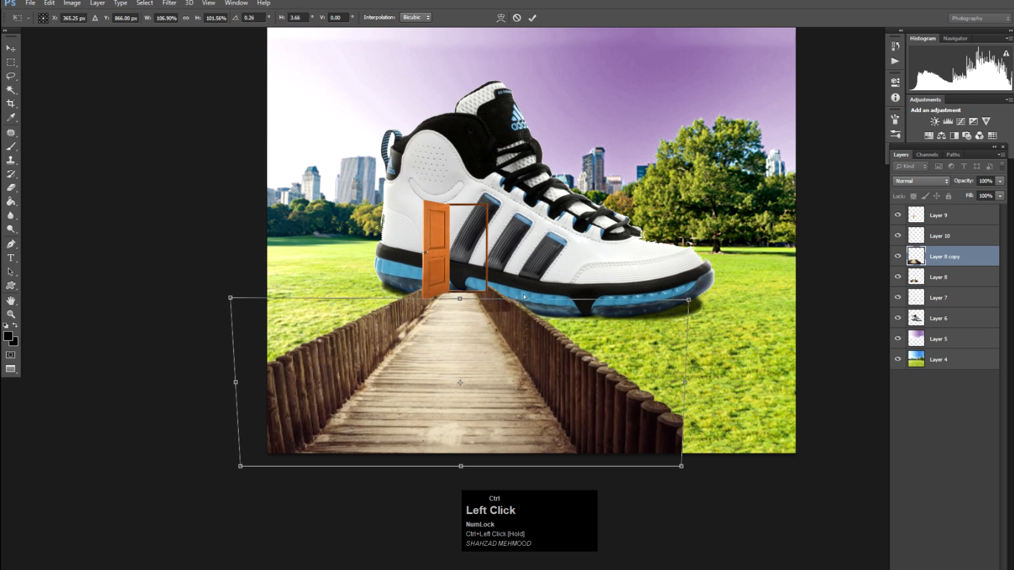
drag(233, 298, 225, 302)
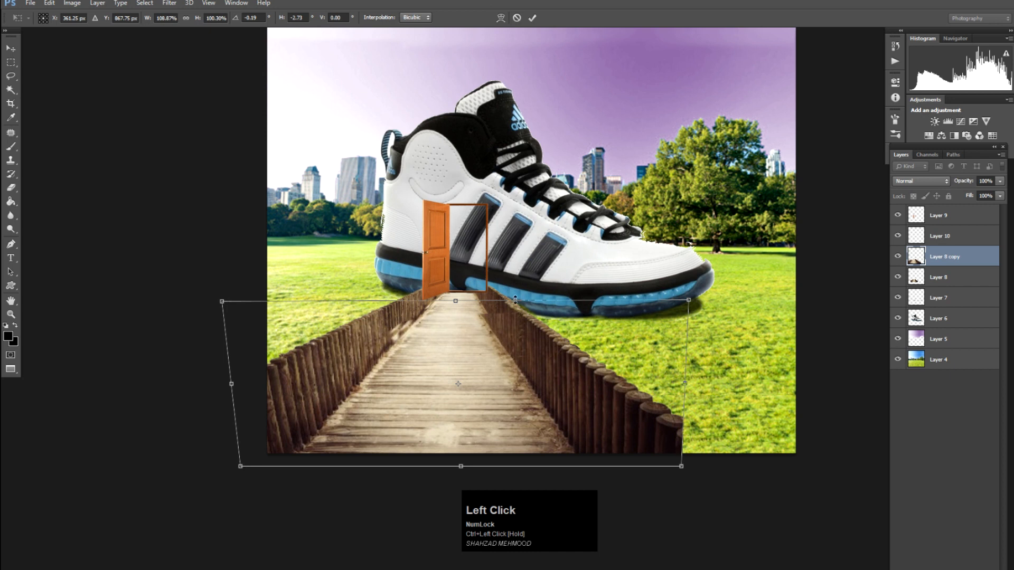
drag(689, 303, 704, 304)
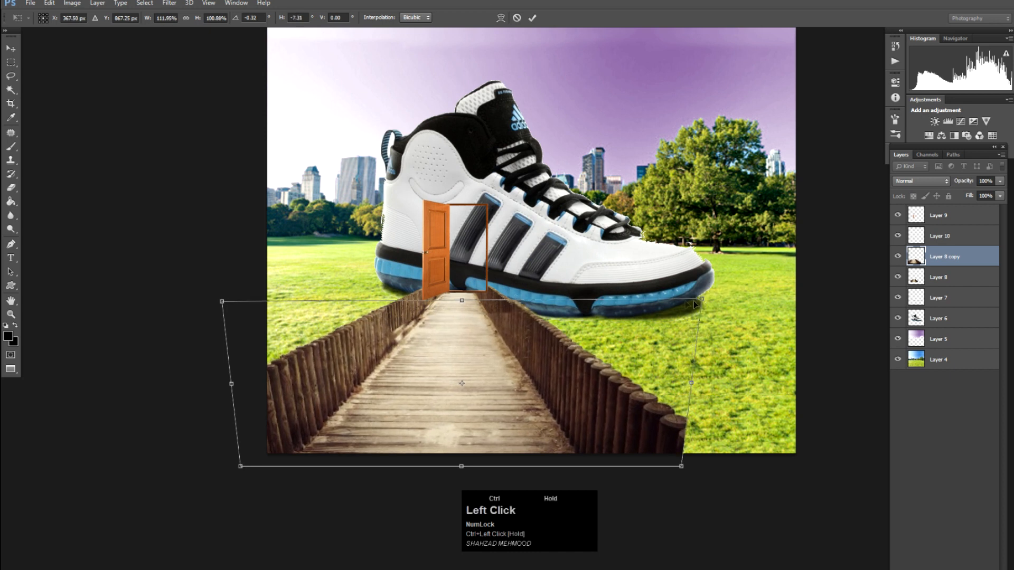
key(Return)
drag(531, 333, 533, 333)
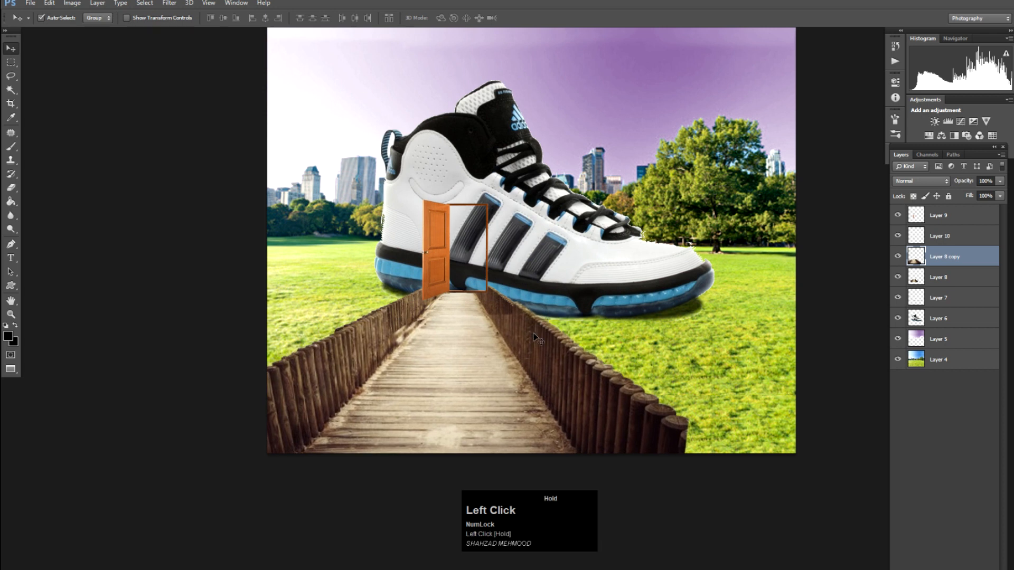
Step: Exit full-screen view and close the source images 05.png, 006.jpg and 0000.jpg
key(f)
key(f)
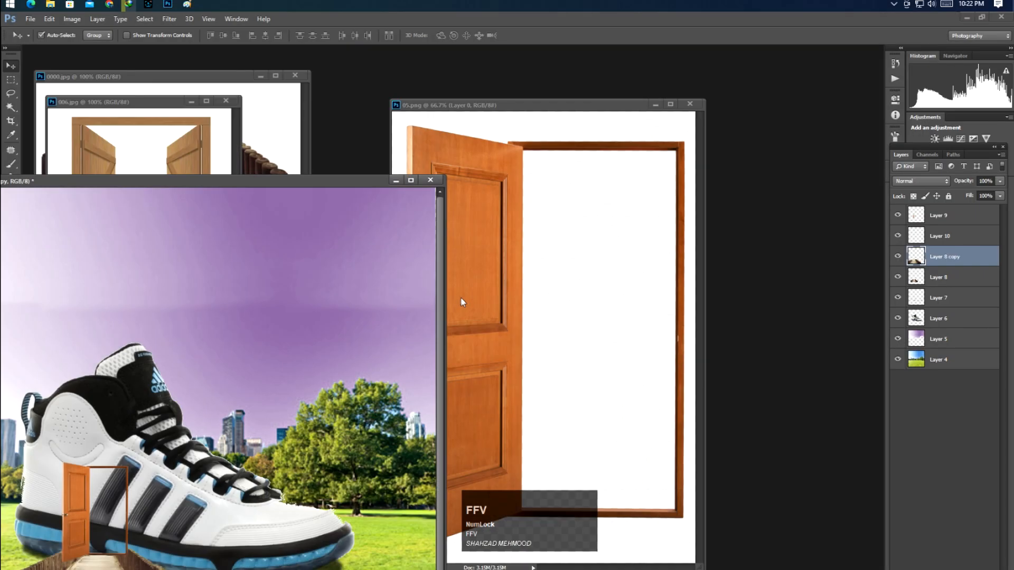
click(529, 238)
key(ctrl+w)
click(233, 123)
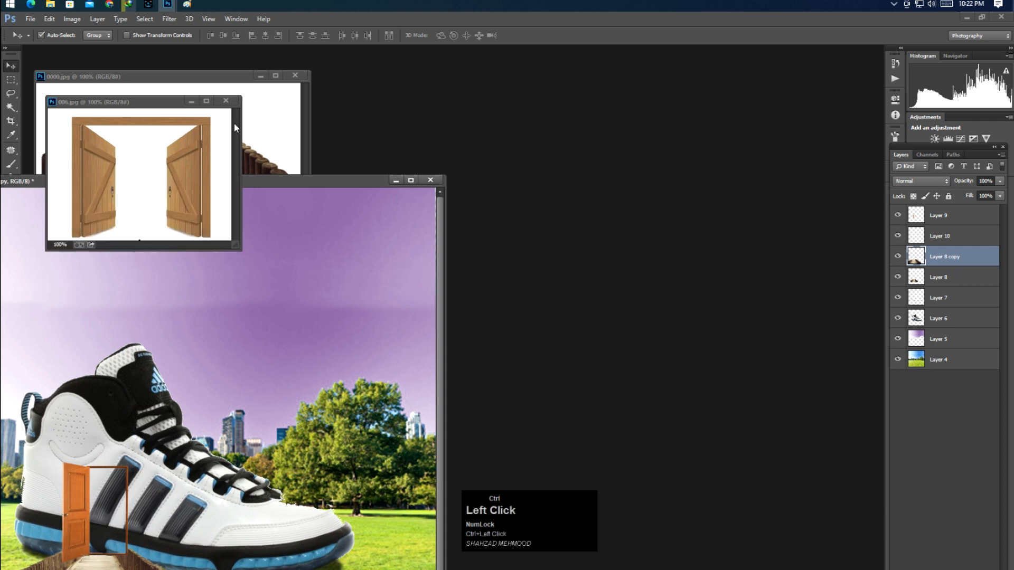
key(ctrl+w)
click(229, 169)
key(ctrl+w)
Step: Open the image 007 of the girl with a backpack from the For Picture Edit folder
double_click(527, 243)
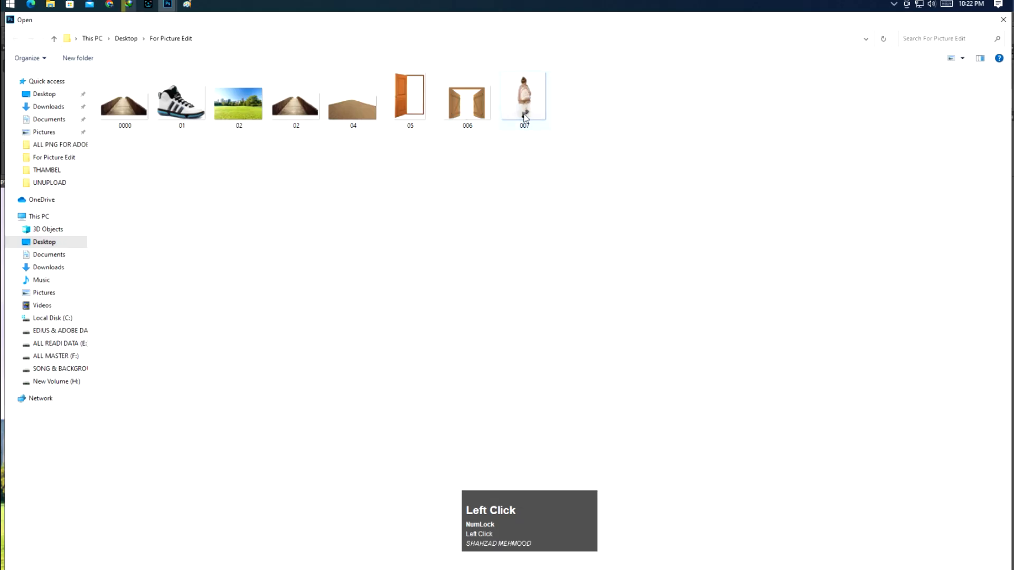
key(Return)
drag(325, 86, 625, 95)
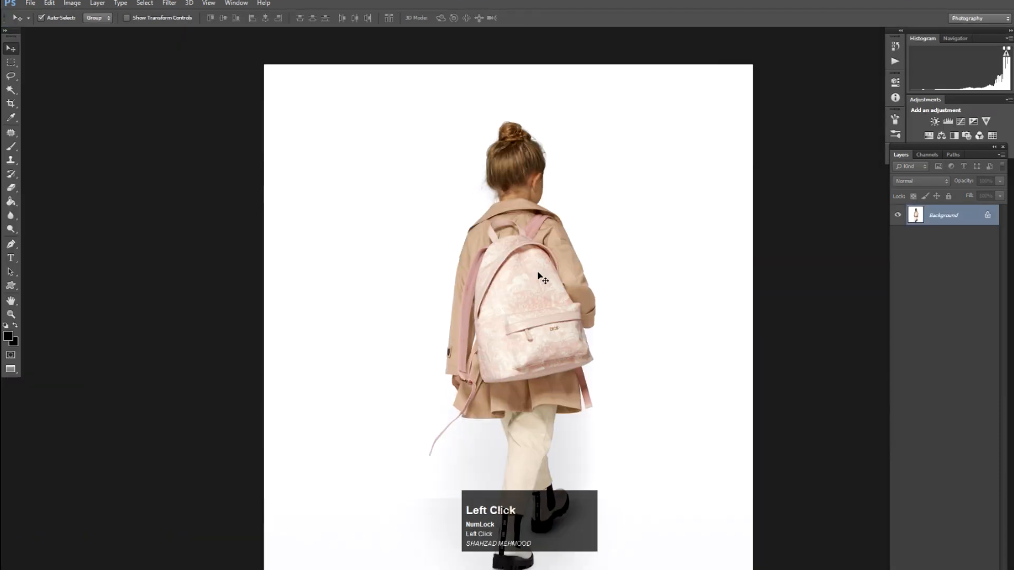
Step: Select the white background around the girl with the Magic Wand at tolerance 32, undoing the extra addition beside her legs
key(w)
shift+click(406, 271)
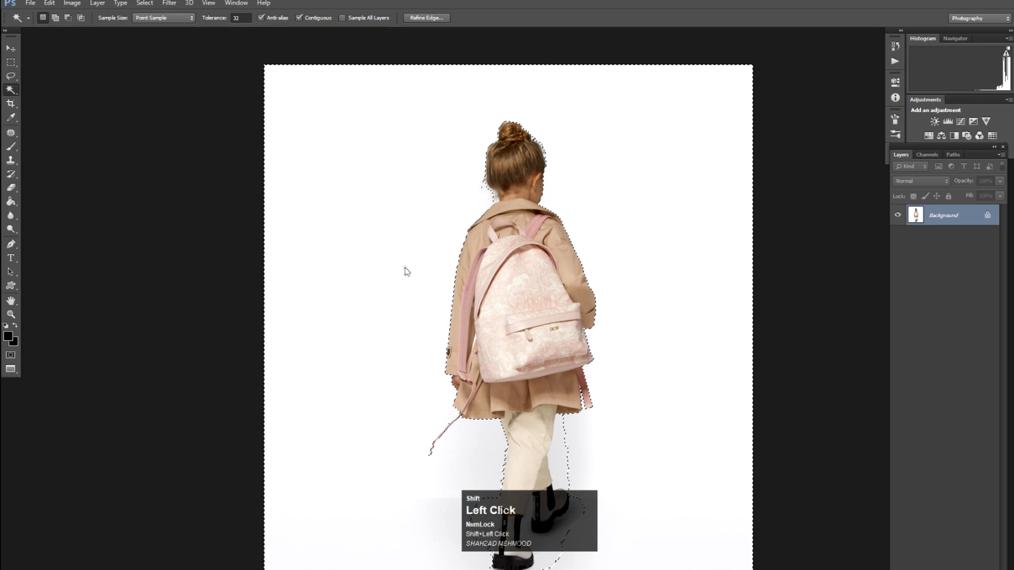
key(ctrl+minus)
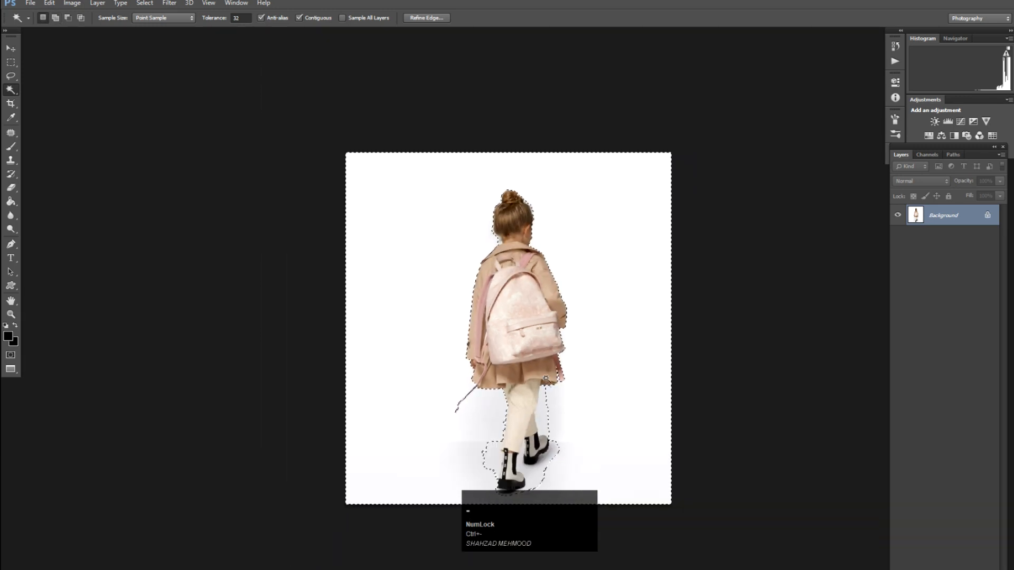
shift+click(543, 401)
key(ctrl+alt+z)
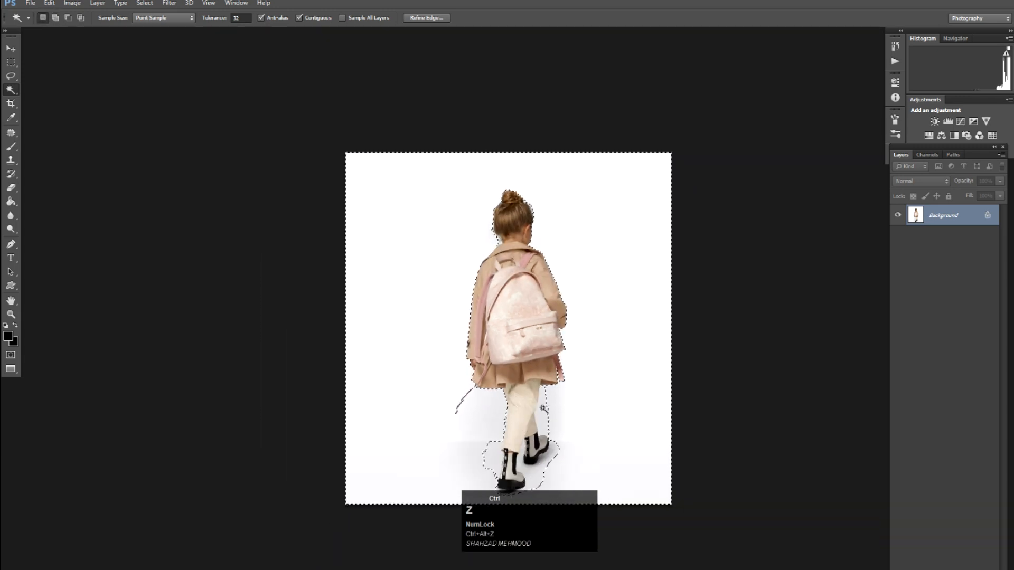
Step: Add the unselected background along the right trouser leg and rear boot to the selection by tracing their edges with the Lasso
key(z)
click(540, 392)
drag(540, 390, 511, 211)
key(Tab)
key(l)
key(shift+l)
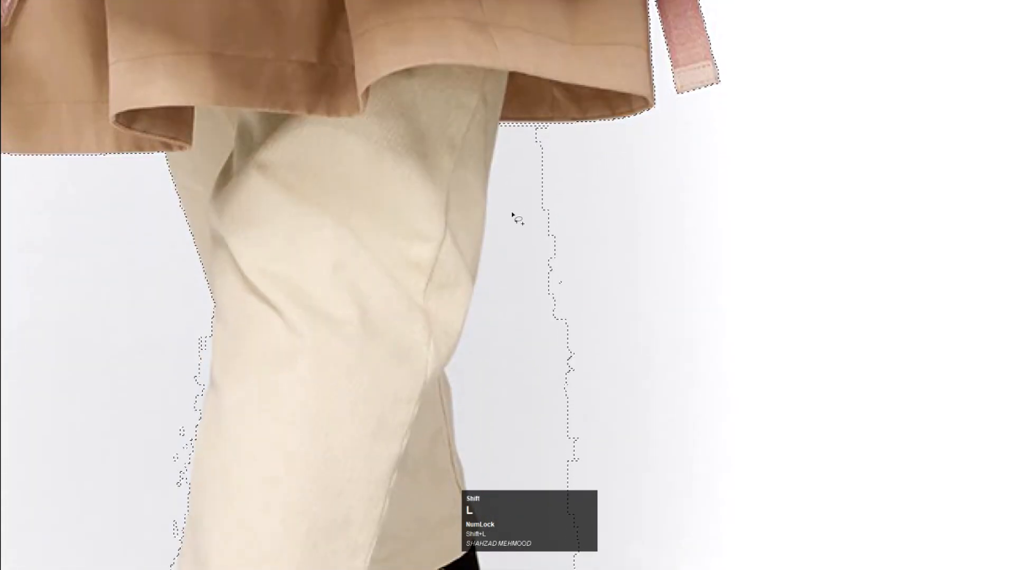
shift+click(492, 180)
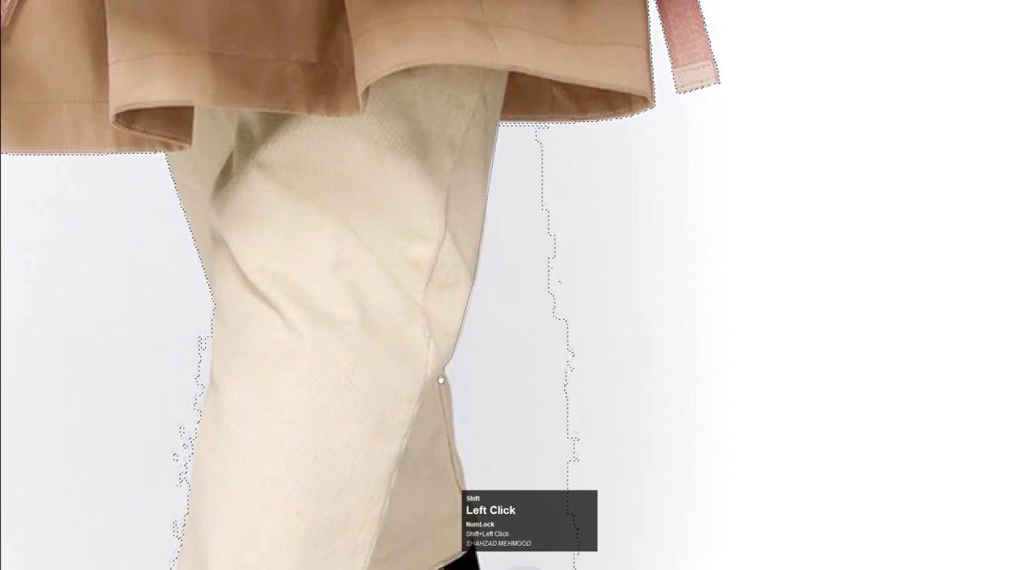
drag(450, 369, 410, 161)
shift+click(410, 165)
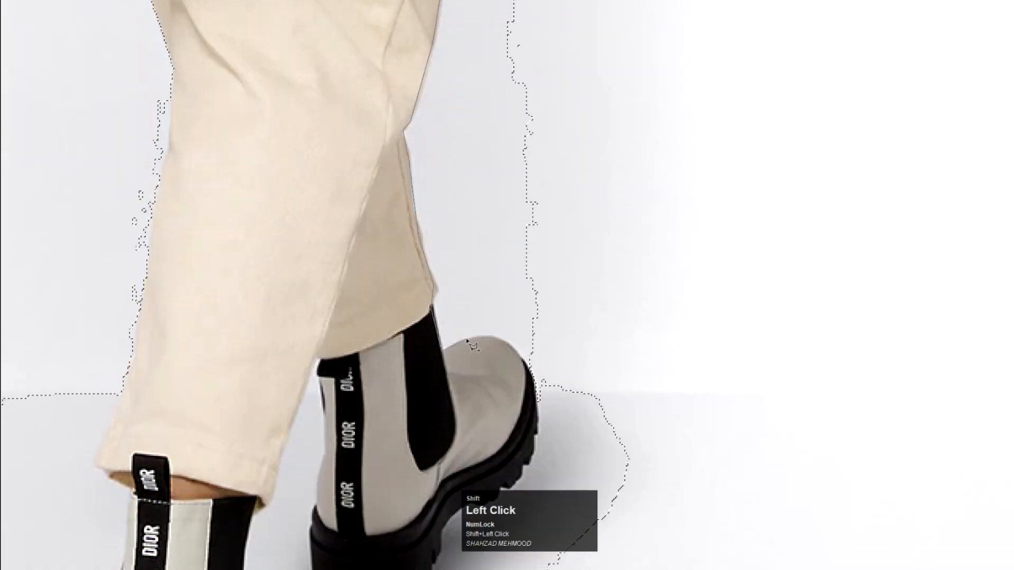
drag(544, 396, 539, 208)
shift+click(530, 240)
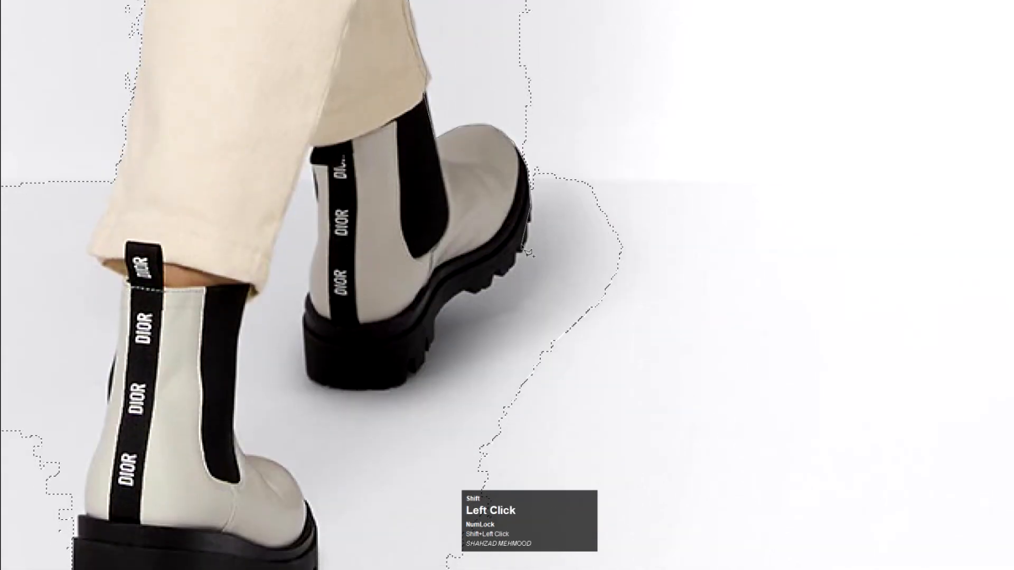
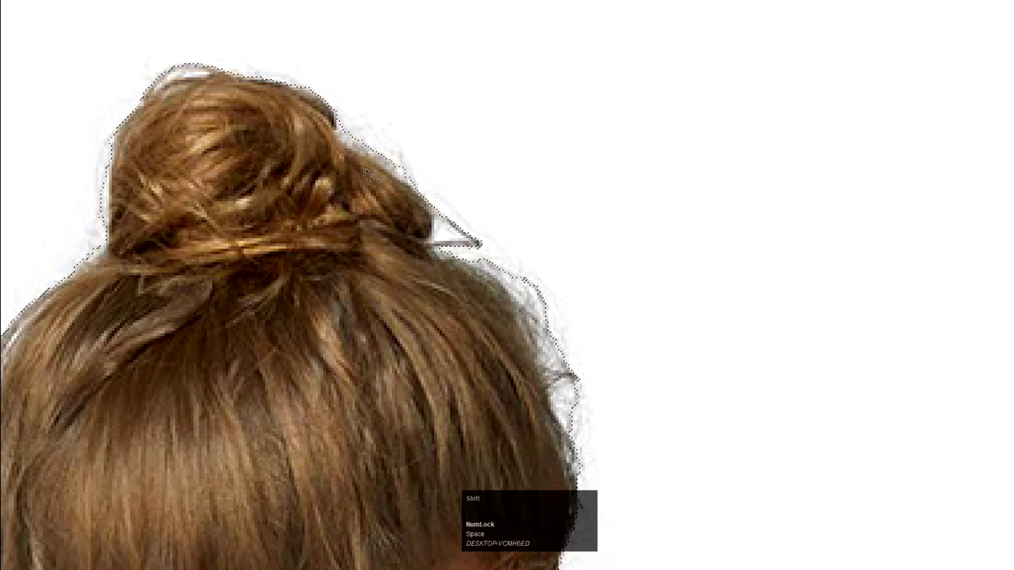
Step: Add the stray-hair fringe along the right side of the girl's head to the background selection, from below the bun to the ear
shift+click(341, 130)
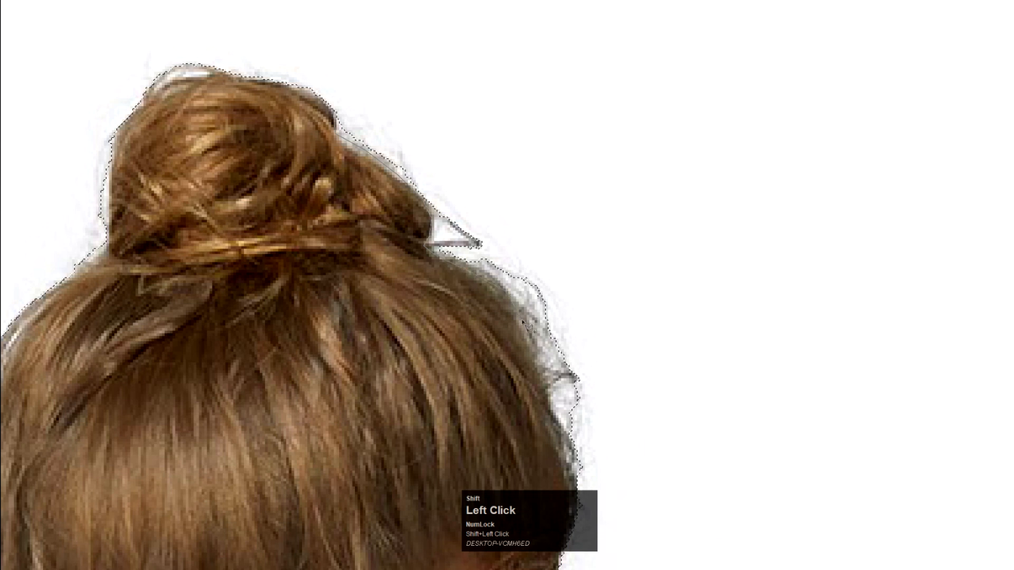
drag(540, 365, 505, 229)
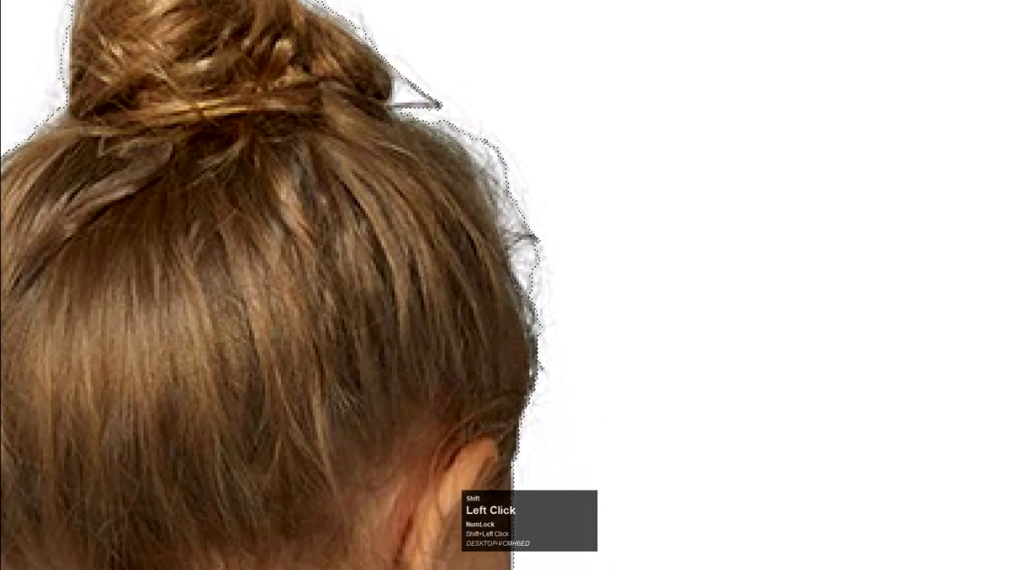
mouse_move(538, 413)
mouse_down()
mouse_move(588, 401)
mouse_move(642, 267)
mouse_move(557, 136)
mouse_move(593, 308)
mouse_up()
click(590, 202)
click(462, 143)
click(382, 122)
double_click(336, 155)
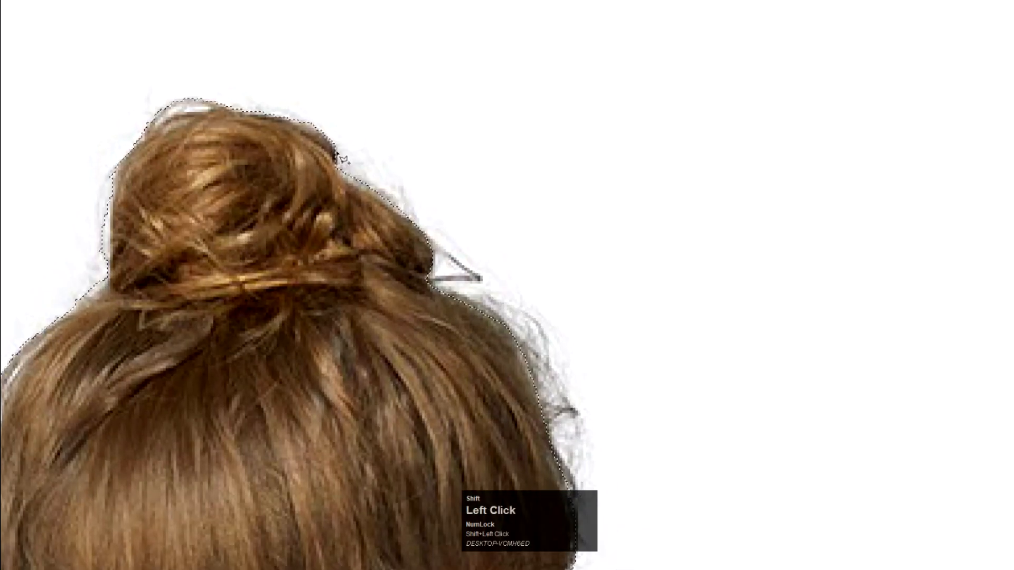
Step: Add the loose hair on the left of the head and neck, down to the coat collar, to the background selection
mouse_move(21, 436)
mouse_down()
mouse_move(394, 267)
mouse_move(407, 87)
mouse_up()
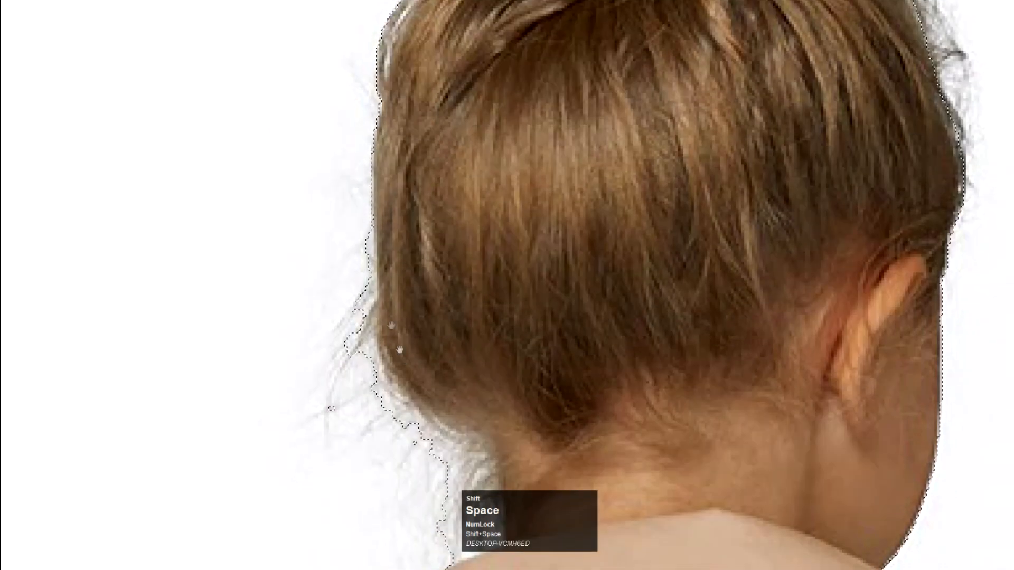
shift+click(381, 259)
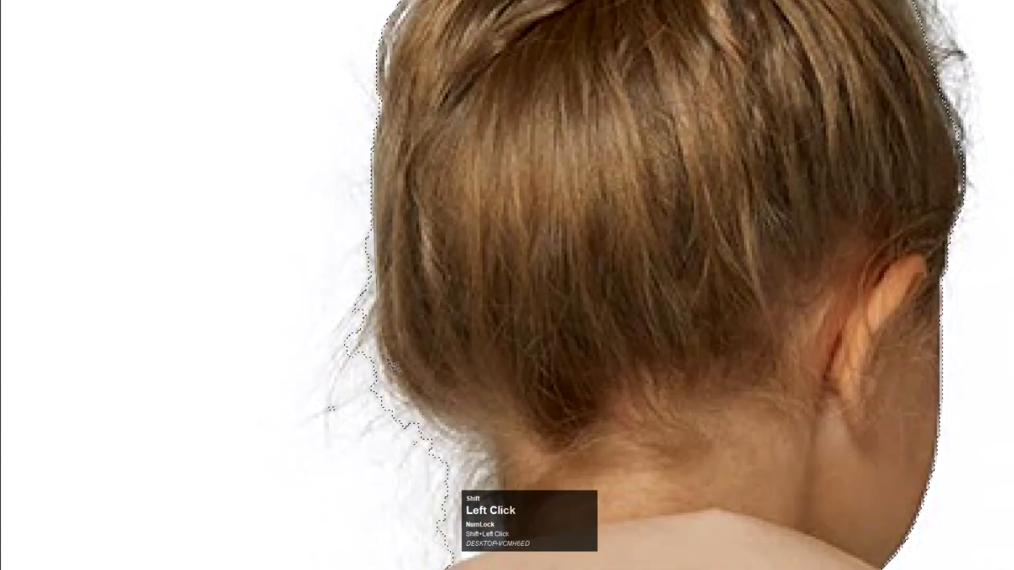
drag(458, 430, 393, 266)
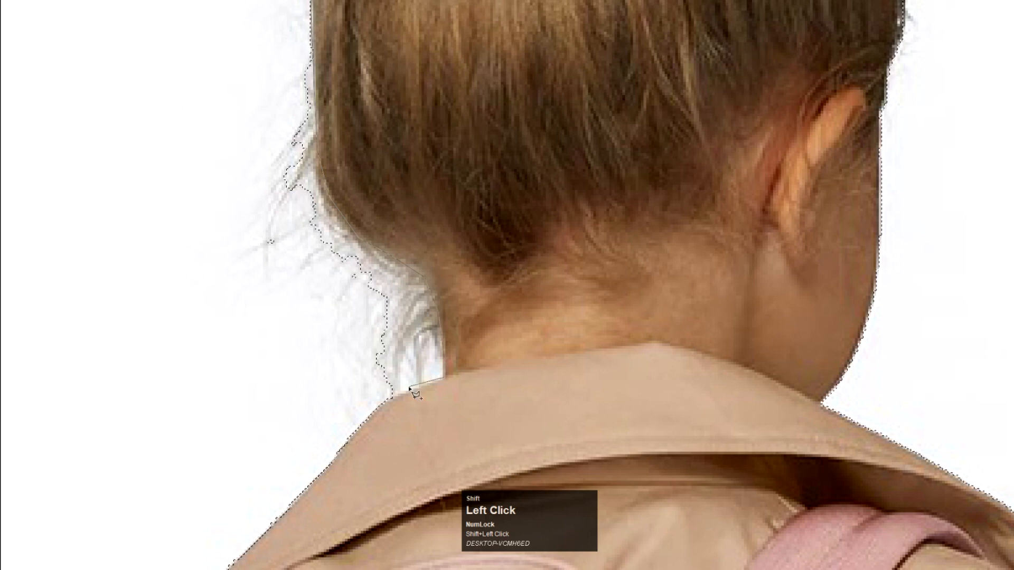
click(224, 403)
click(109, 274)
drag(127, 145, 151, 491)
click(138, 355)
click(335, 331)
Step: Try cutting the selected white background out of the girl's image, and undo the cut
key(ctrl+minus)
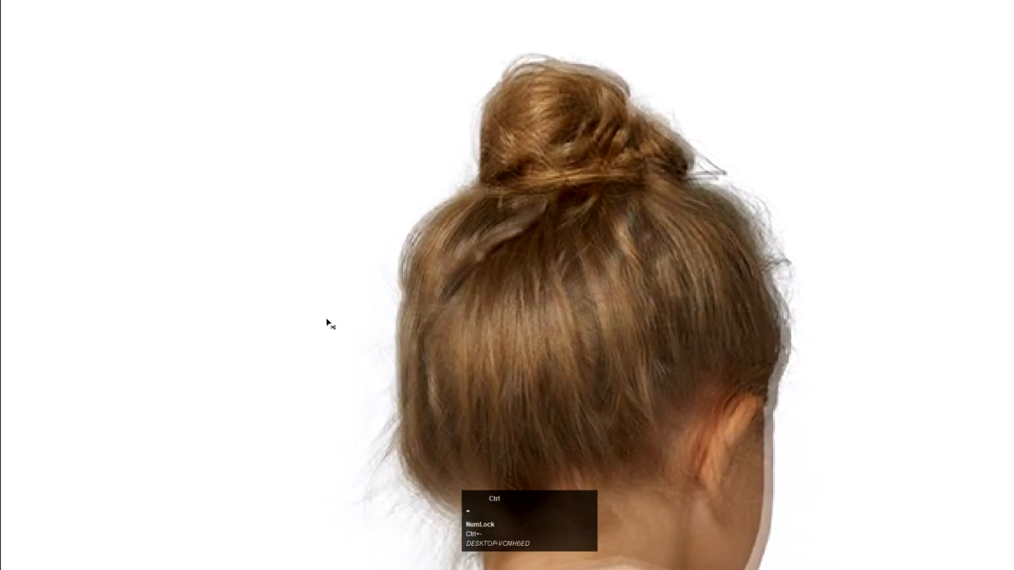
key(ctrl+minus)
key(ctrl+minus)
key(ctrl+minus)
key(ctrl+minus)
key(Delete)
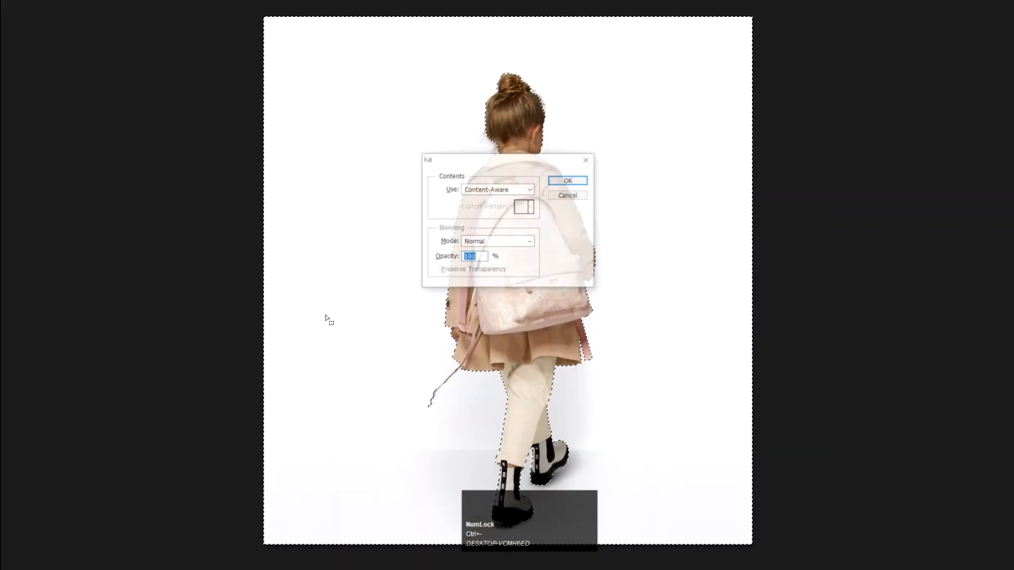
key(Escape)
key(ctrl+x)
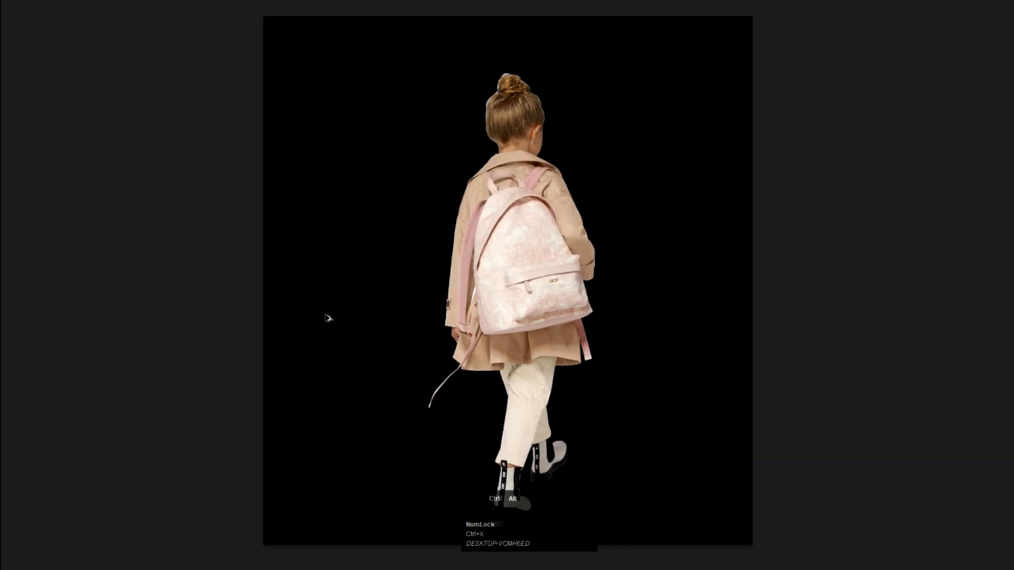
key(ctrl+z)
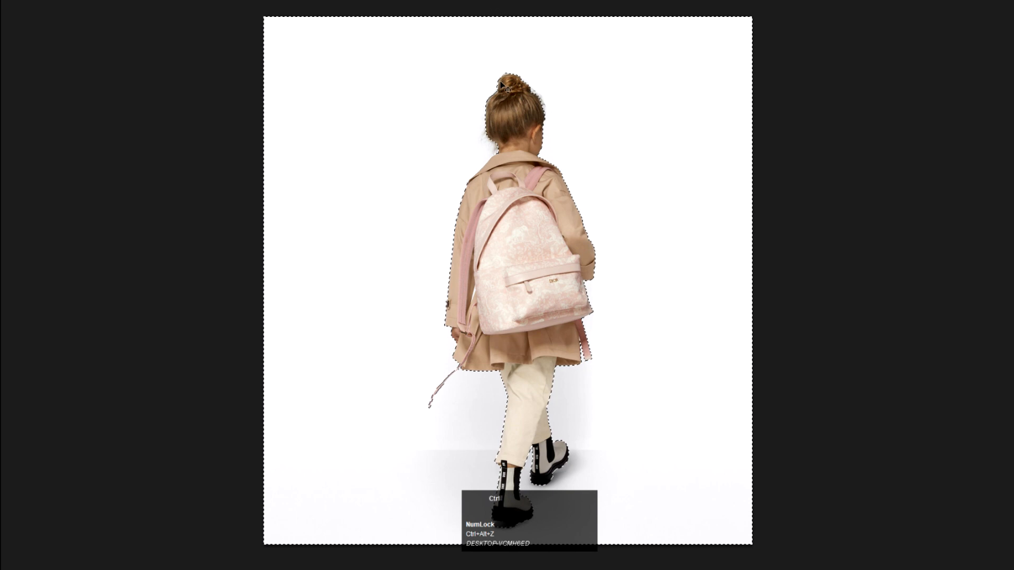
Step: Extend the background selection along the left edge of the hair bun with the Magnetic Lasso
key(ctrl+equal)
key(ctrl+equal)
key(space)
drag(493, 91, 478, 330)
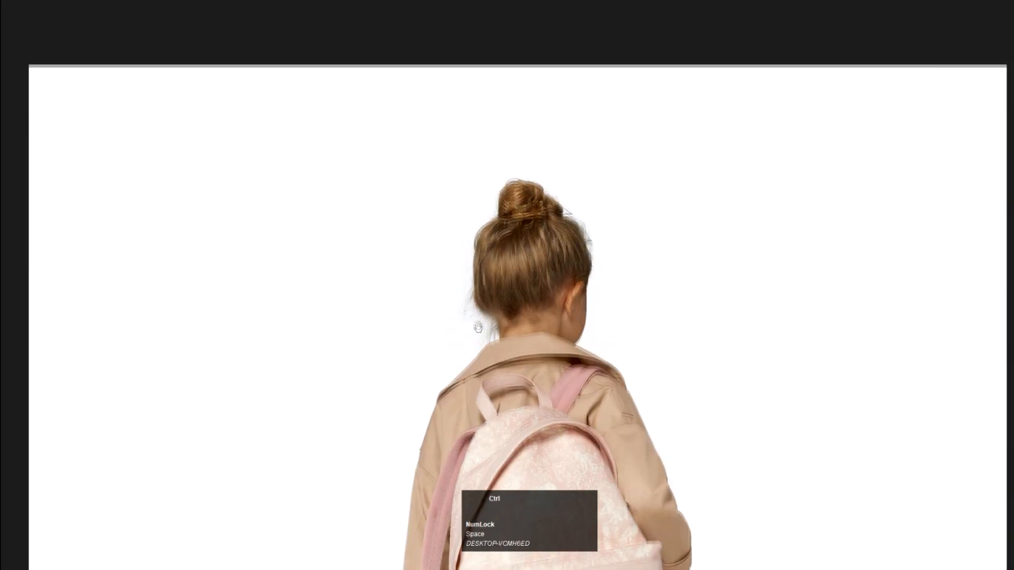
key(ctrl+equal)
key(ctrl+equal)
key(ctrl+equal)
key(ctrl+equal)
key(ctrl+equal)
key(space)
drag(451, 120, 443, 353)
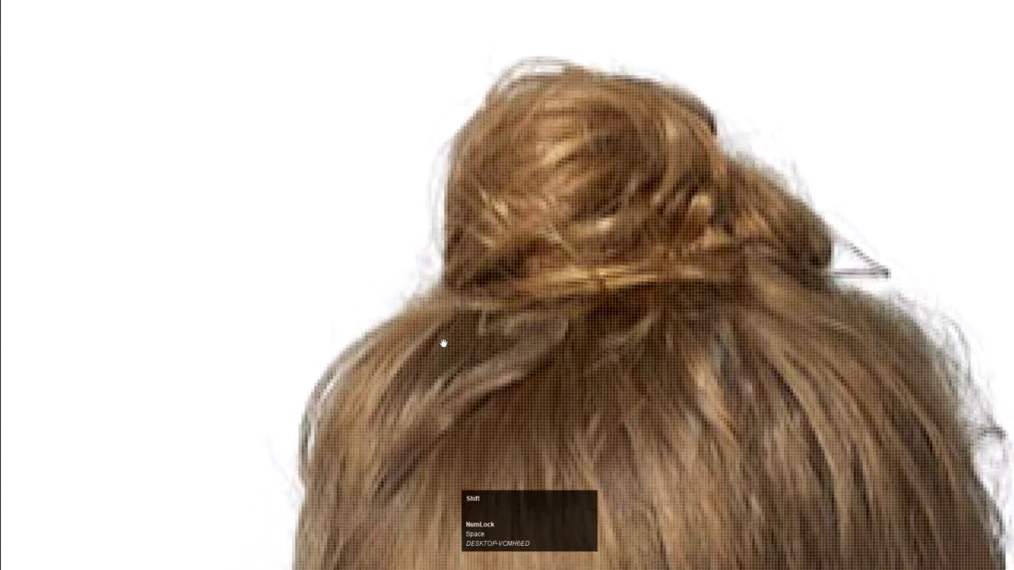
key(shift+l)
shift+click(301, 508)
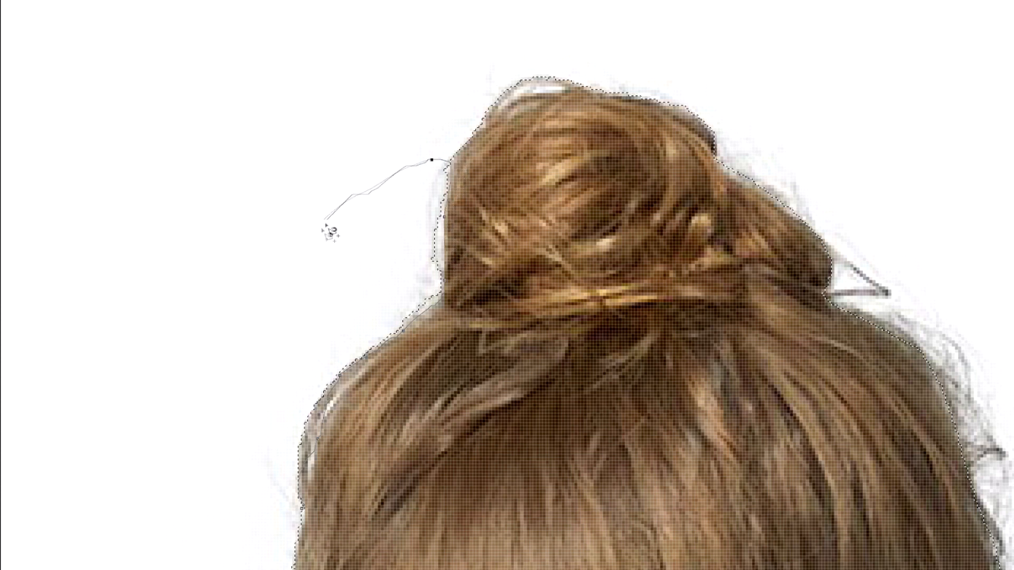
click(304, 515)
Step: Add the stray hair at the head's left edge and the bun's upper-left edge to the selection with the freehand Lasso
key(shift+l)
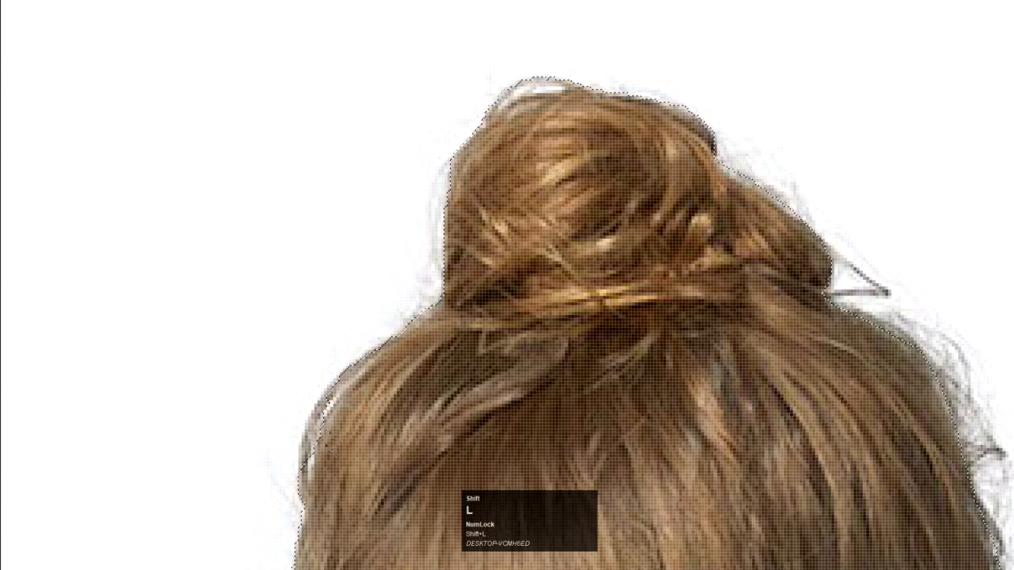
shift+click(334, 405)
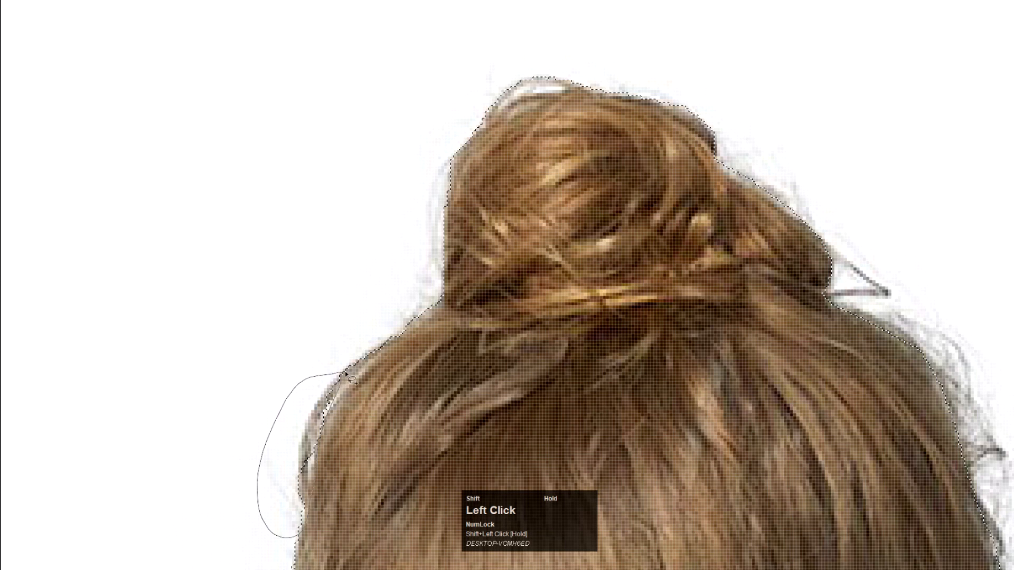
drag(346, 373, 345, 373)
drag(405, 307, 340, 445)
drag(464, 237, 464, 238)
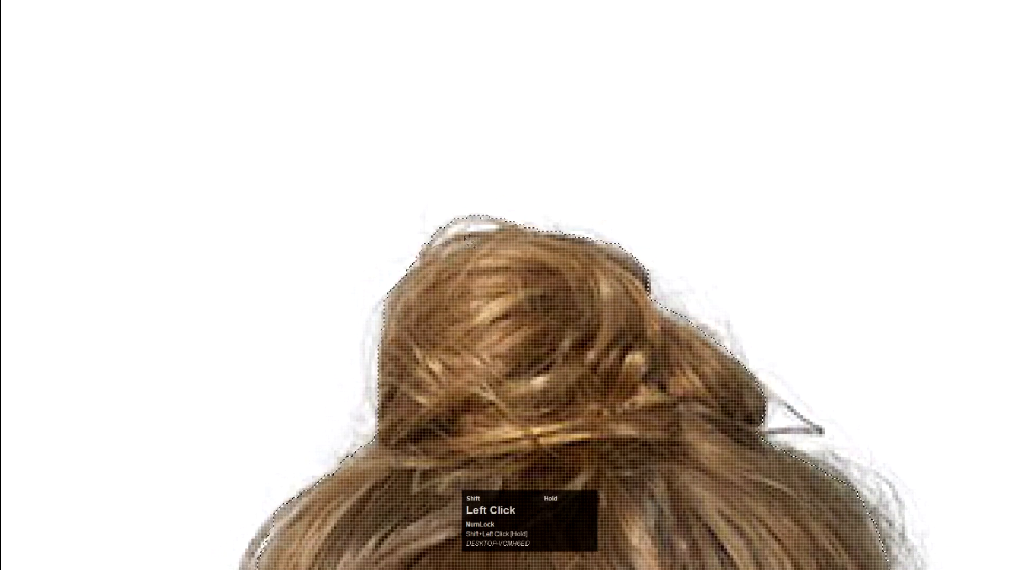
drag(397, 192, 391, 206)
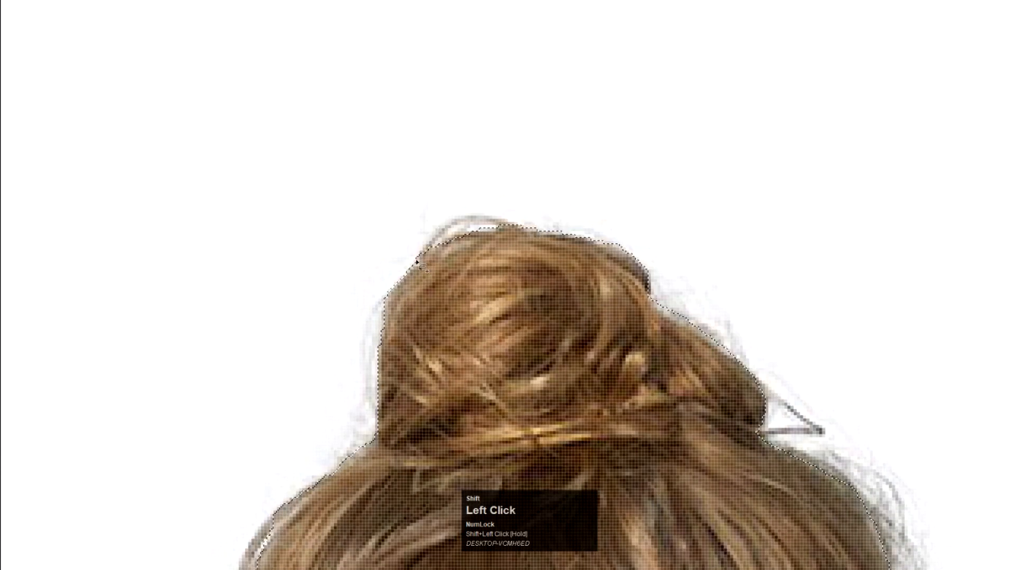
drag(326, 384, 329, 378)
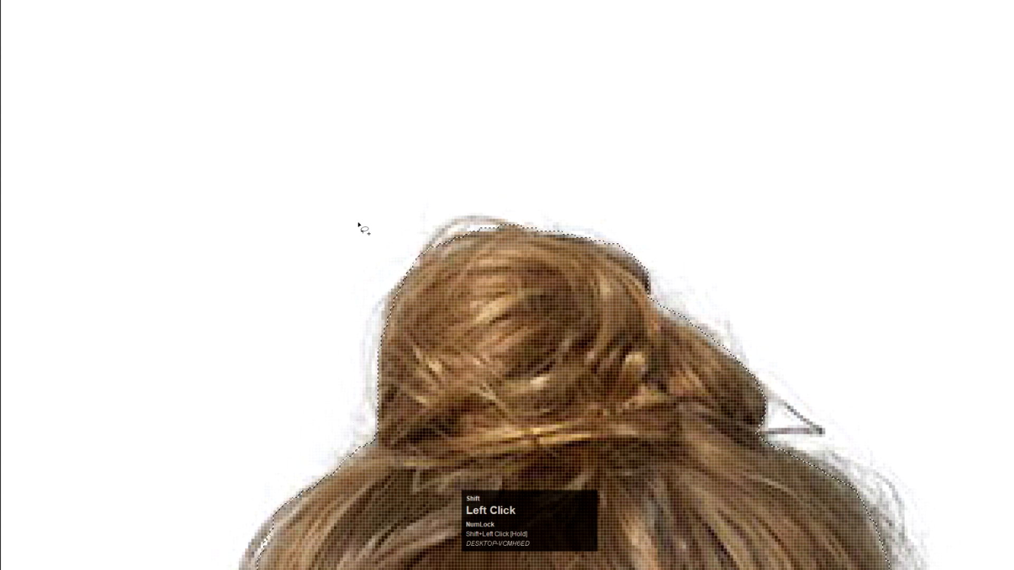
Step: Invert the selection so it covers the girl, and cut her out of the white-background image
key(ctrl+minus)
key(ctrl+minus)
key(ctrl+minus)
key(ctrl+minus)
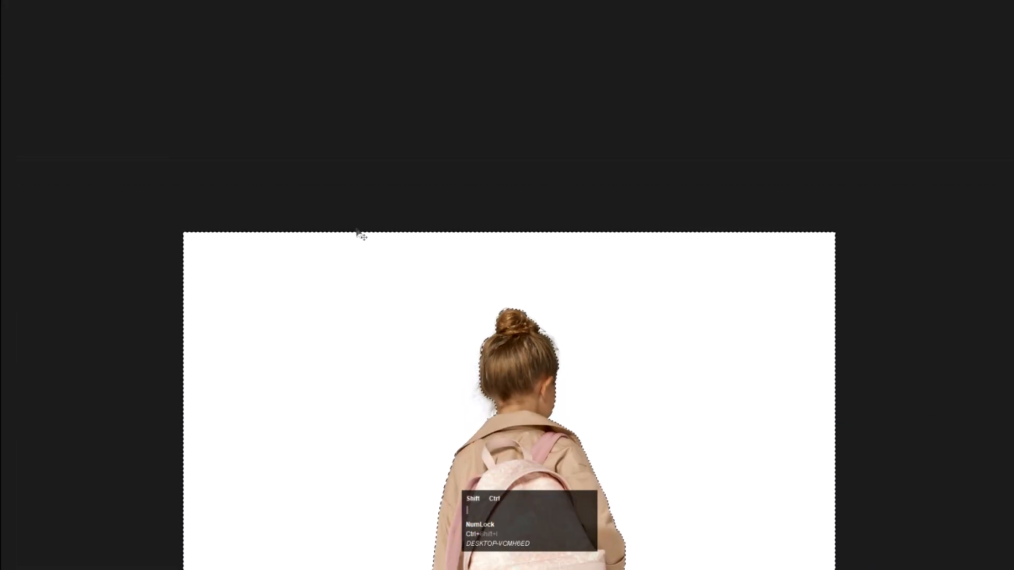
key(ctrl+minus)
key(ctrl+minus)
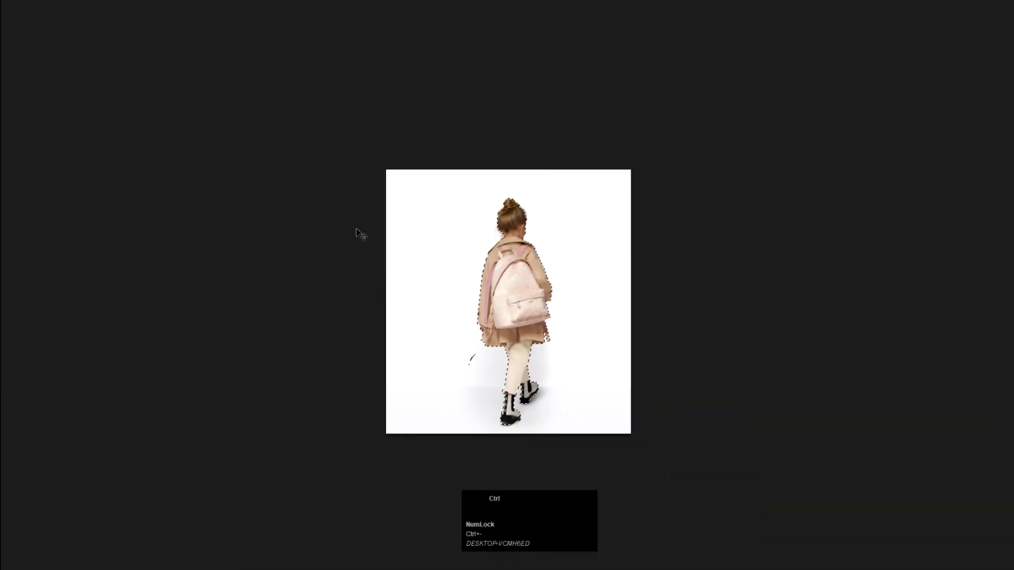
key(alt+BackSpace)
key(f)
key(f)
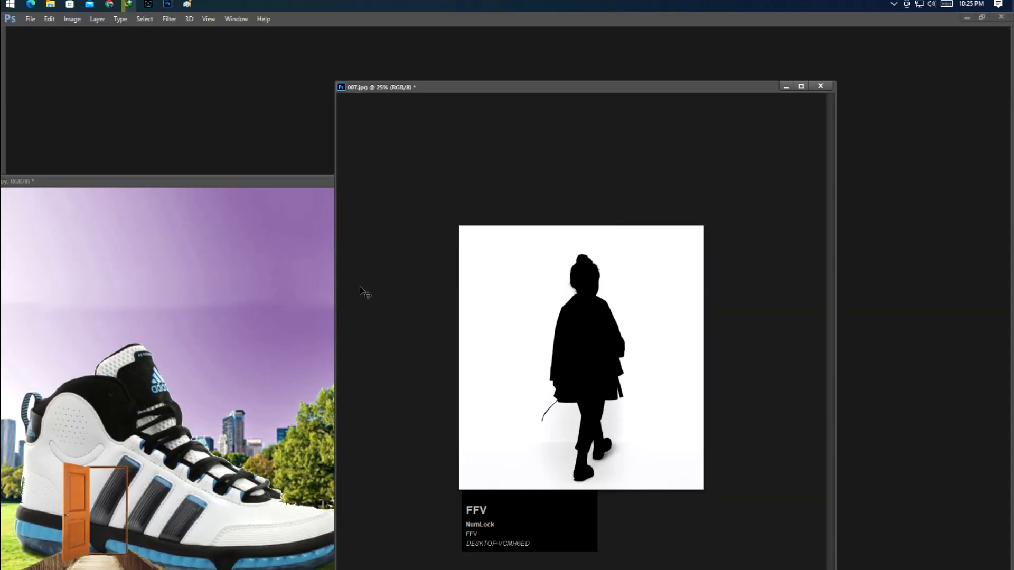
Step: Paste the girl into the shoe composite, scale her to about a quarter size, and place her on the bridge before the door
click(140, 448)
key(f)
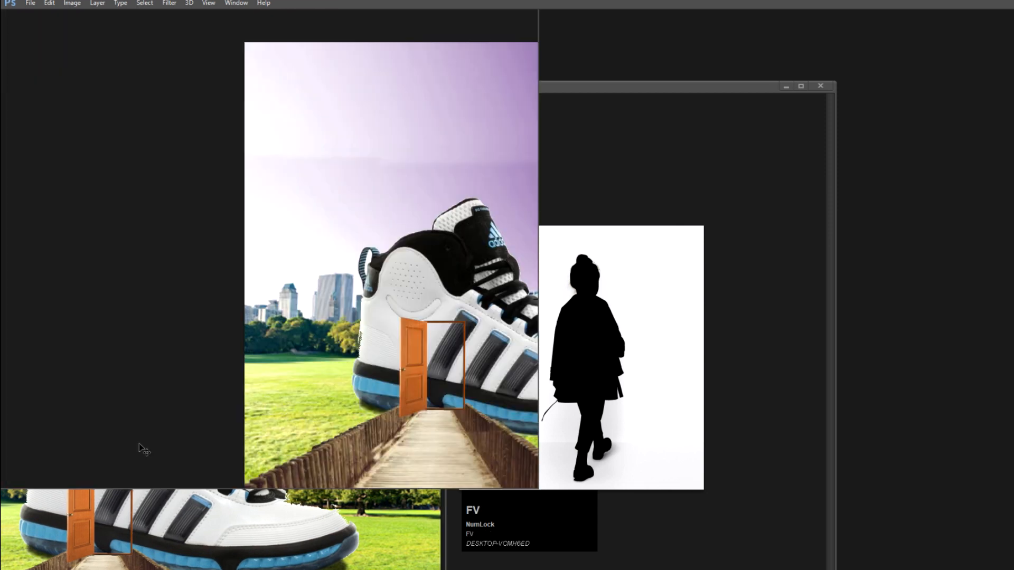
key(ctrl+v)
key(ctrl+t)
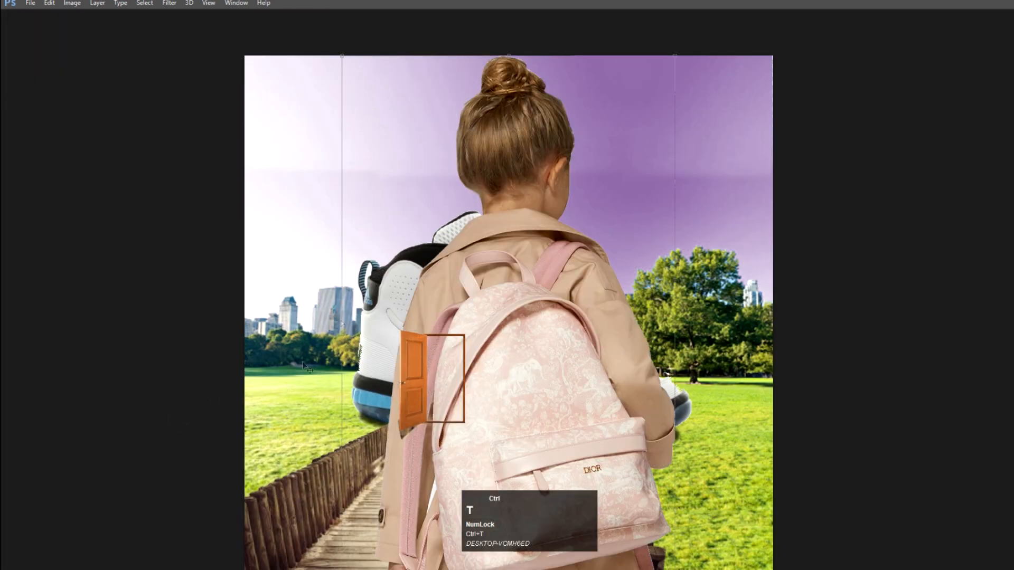
drag(675, 54, 511, 378)
drag(497, 432, 420, 405)
key(Return)
Step: Bring the girl's layer one level forward and flip her horizontally
key(ctrl+bracketright)
right_click(430, 420)
key(Escape)
key(ctrl+t)
right_click(431, 422)
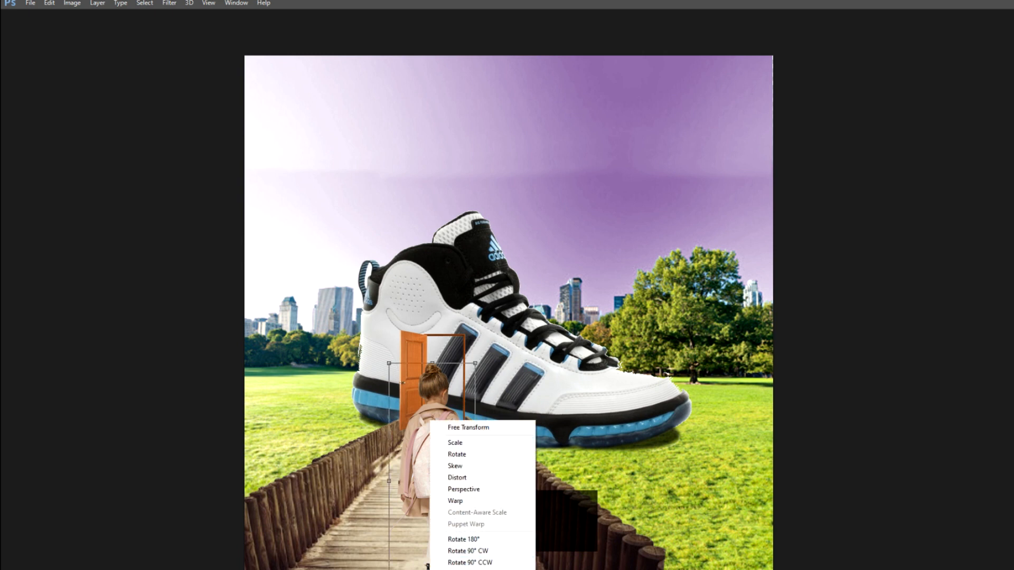
click(427, 566)
key(Return)
key(ctrl+minus)
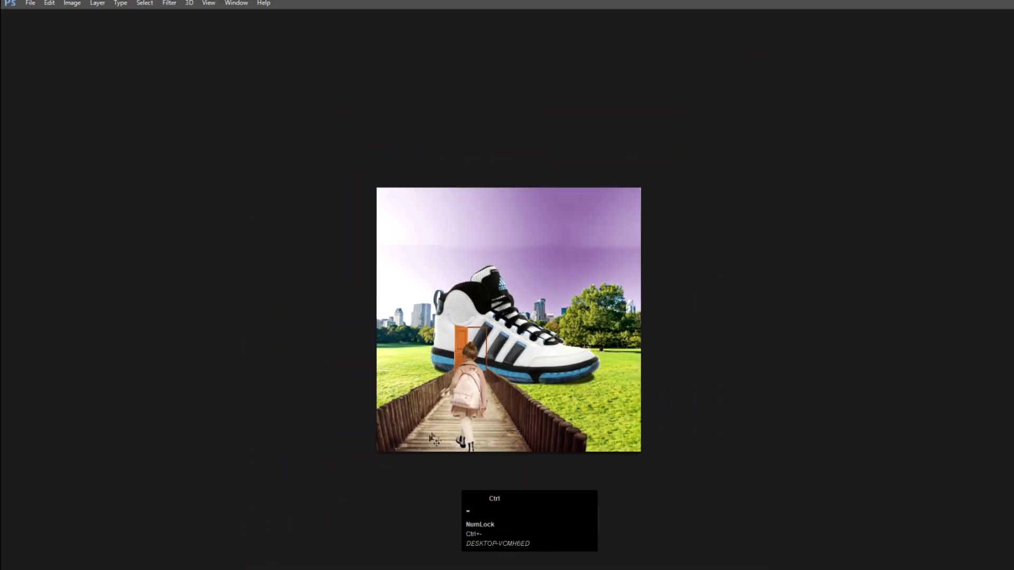
Step: Move the girl slightly toward the right side of the bridge and scale her down a little more
drag(458, 393, 468, 386)
key(ctrl+t)
drag(502, 332, 495, 351)
key(Return)
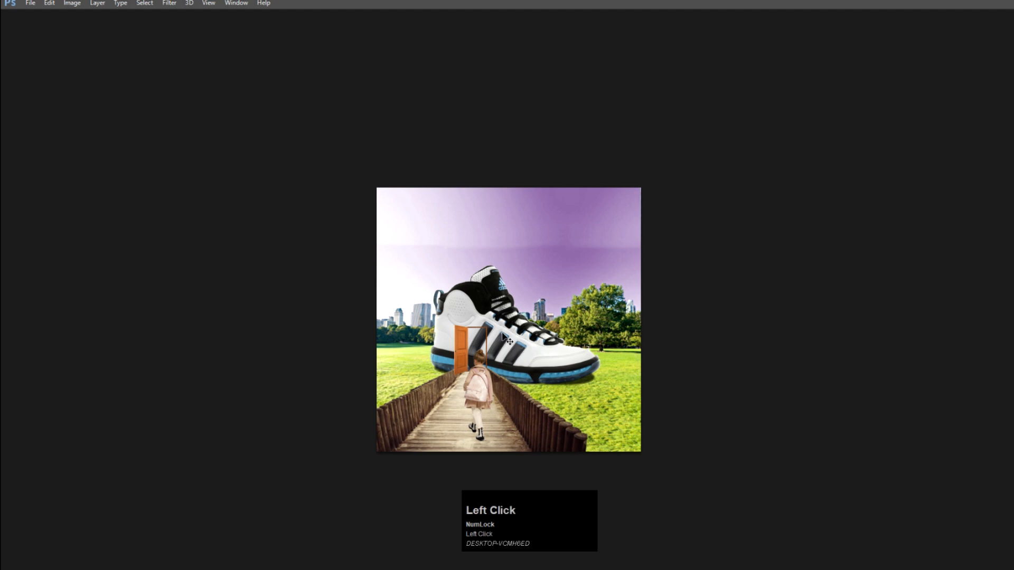
Step: Try scaling the shoe down proportionally, and undo the change
key(ctrl+t)
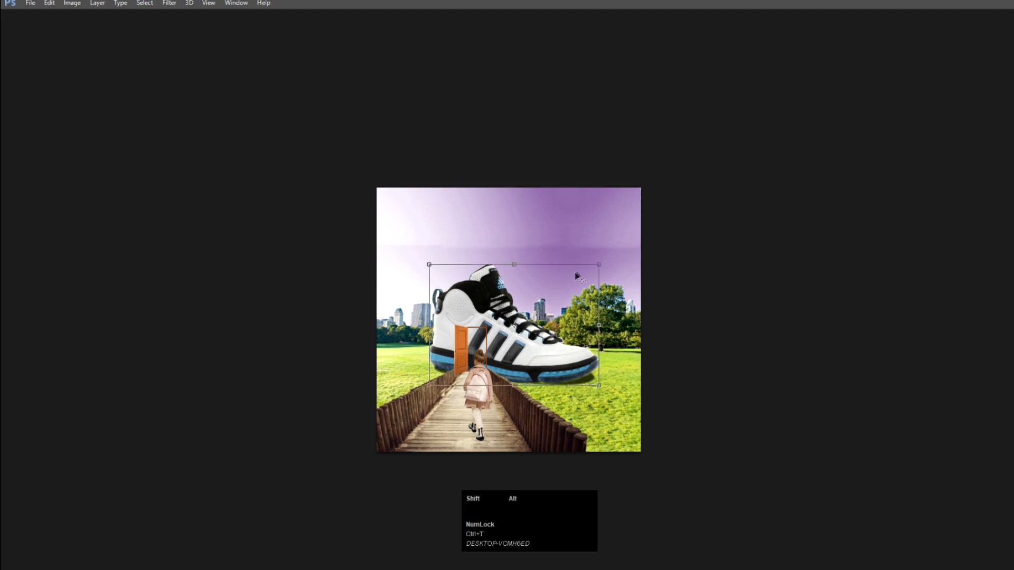
drag(597, 264, 568, 282)
key(Return)
drag(520, 412, 493, 299)
key(ctrl+alt+z)
key(ctrl+alt+z)
Step: Move the girl to the left side of the bridge and flip her horizontally
key(ctrl+plus)
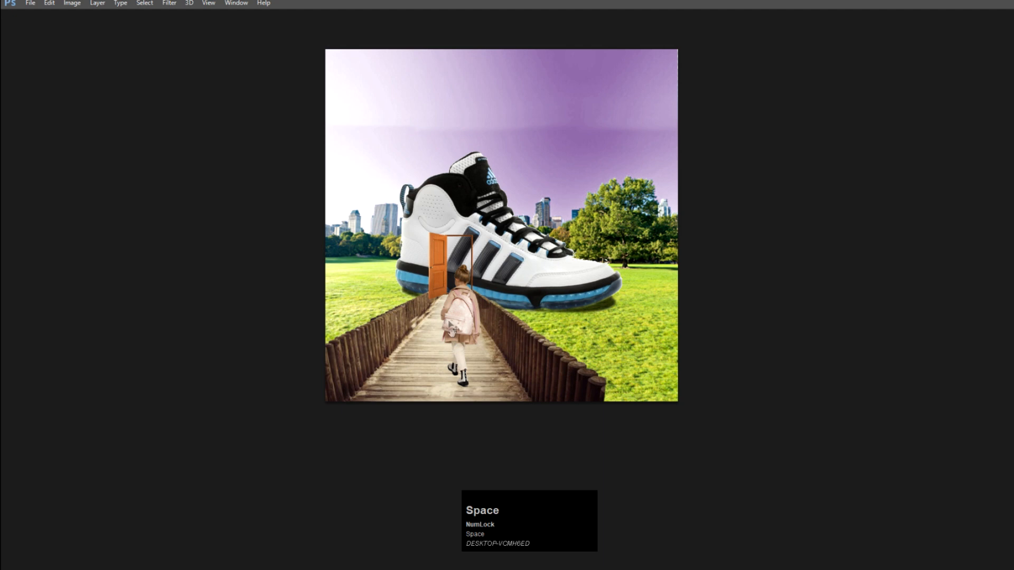
key(ctrl+plus)
key(ctrl+plus)
key(ctrl+plus)
key(ctrl+minus)
key(ctrl+minus)
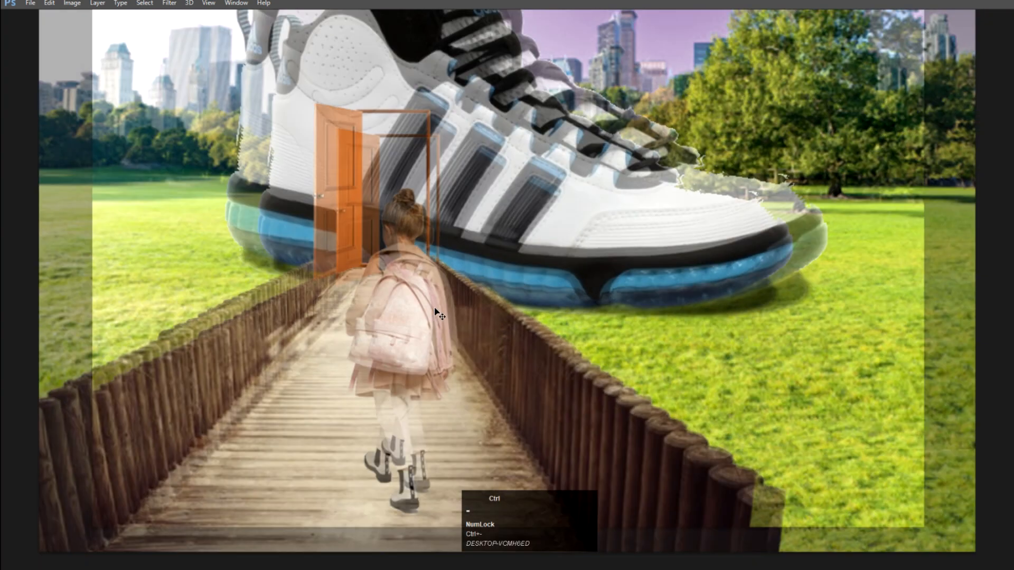
drag(457, 456, 406, 463)
key(ctrl+t)
right_click(407, 463)
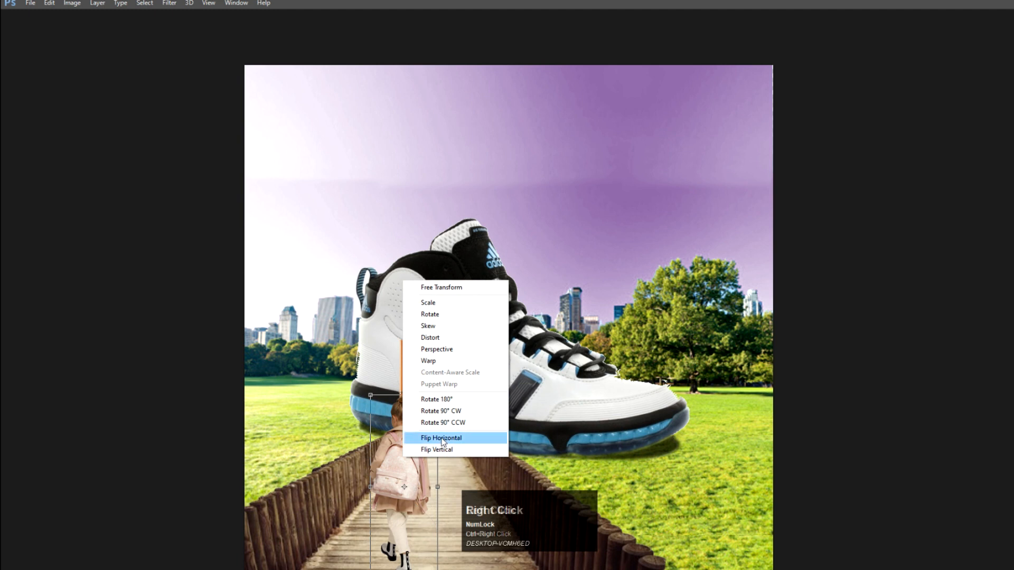
click(441, 438)
key(Return)
drag(408, 467, 398, 463)
key(space)
drag(392, 506, 416, 280)
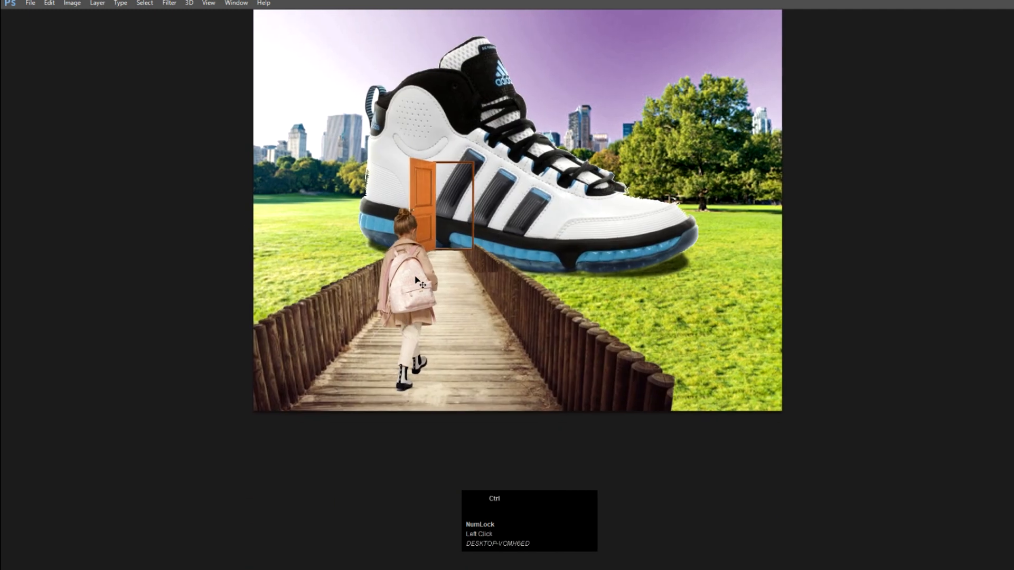
Step: Show the hidden panels and select Layer 11, the lower of the two girl layers
key(Tab)
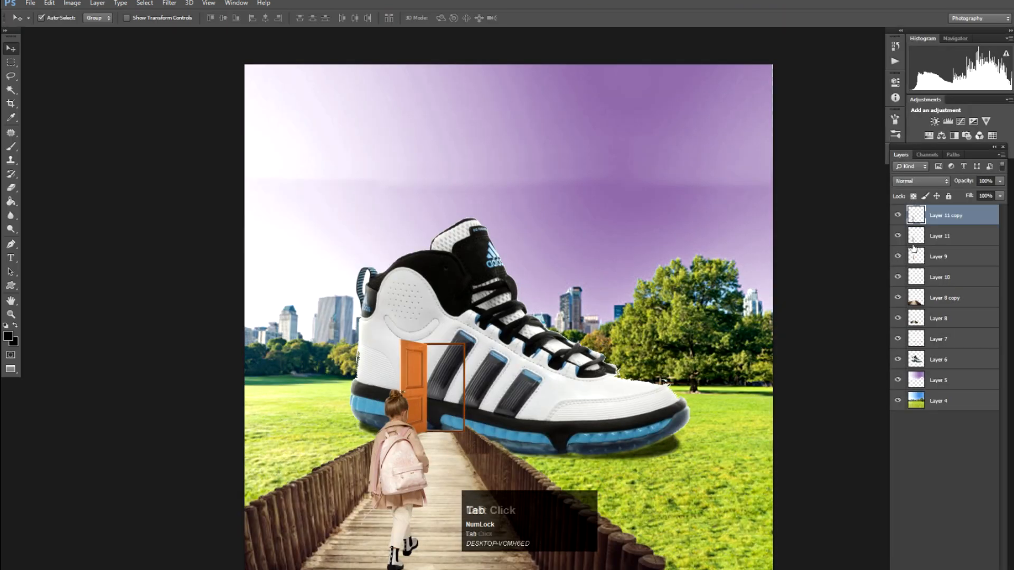
click(913, 245)
key(ctrl+t)
key(space)
drag(388, 459, 411, 243)
key(alt)
drag(422, 165, 341, 327)
key(Escape)
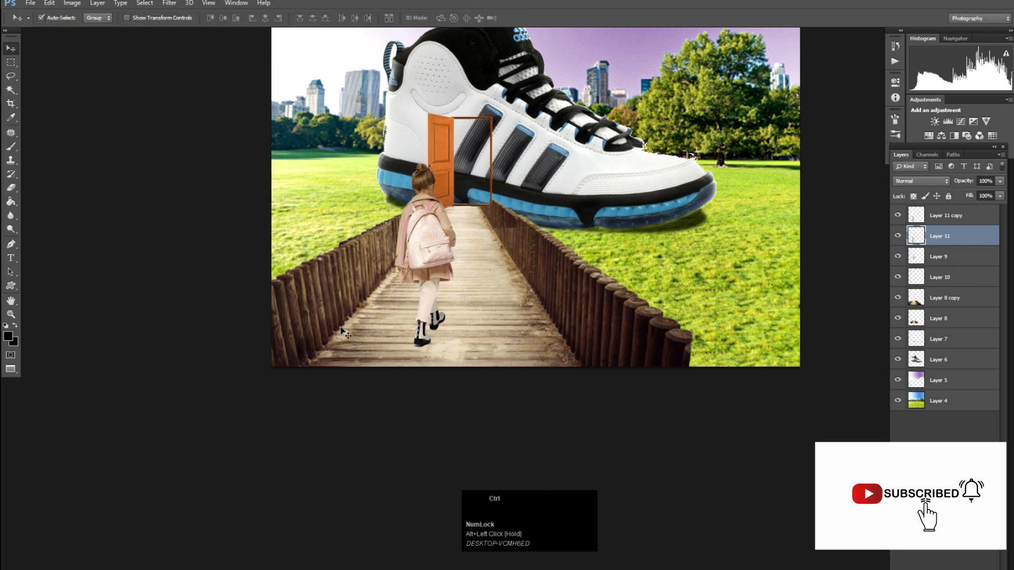
Step: Flip the lower girl layer vertically and move it down onto the lower-left part of the bridge
key(ctrl+t)
right_click(421, 267)
key(Return)
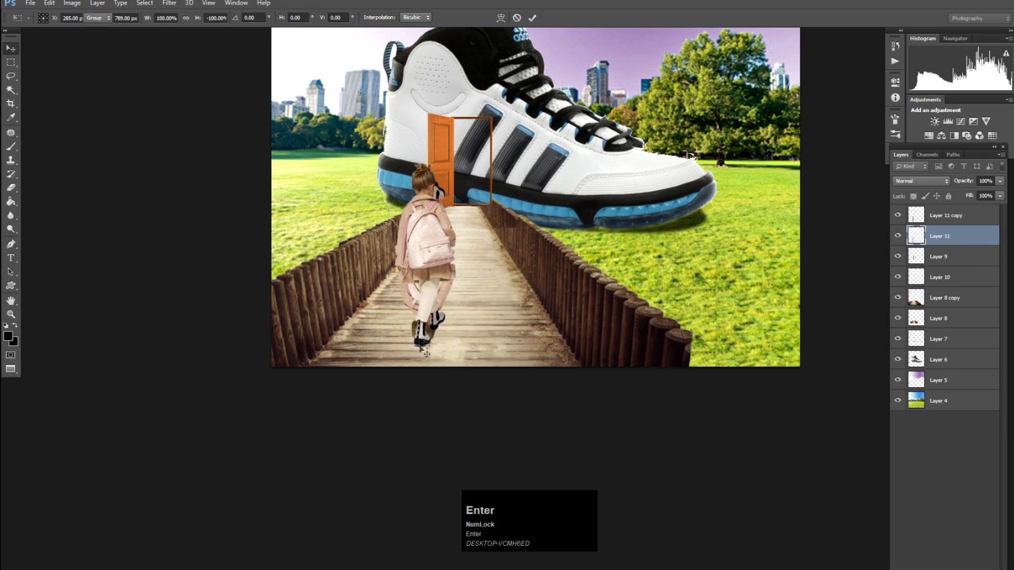
drag(421, 346, 340, 407)
key(ctrl+t)
drag(528, 293, 540, 414)
right_click(431, 346)
click(459, 486)
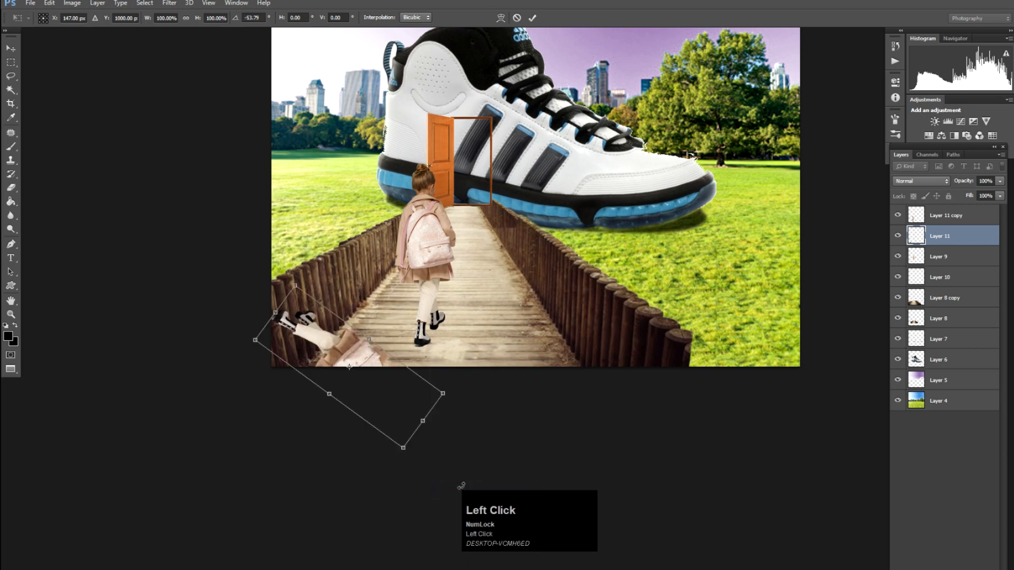
key(Escape)
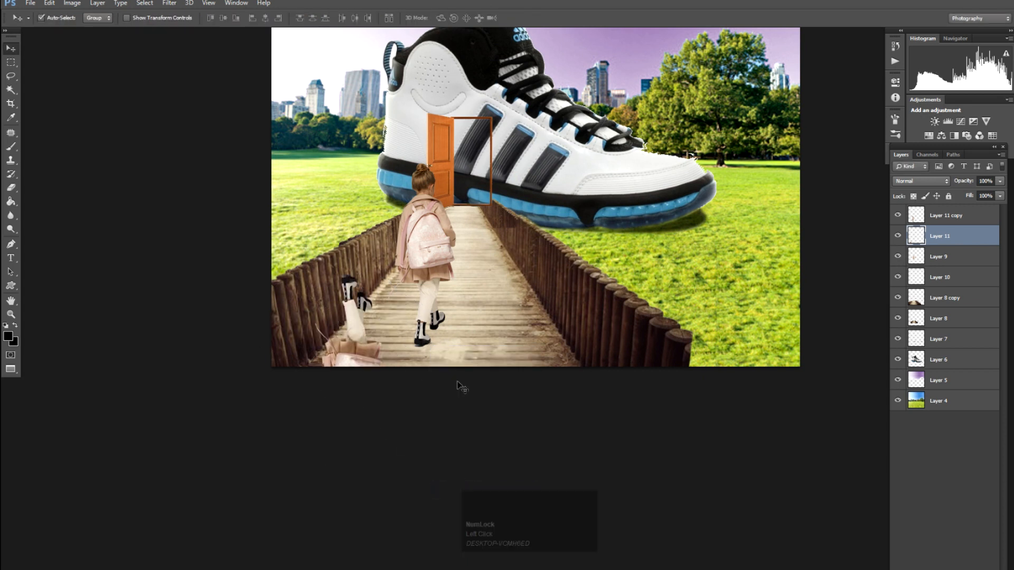
Step: Reposition and rotate the upside-down girl so her feet meet the standing girl's feet and her body slants toward the lower left
key(v)
drag(349, 337, 375, 378)
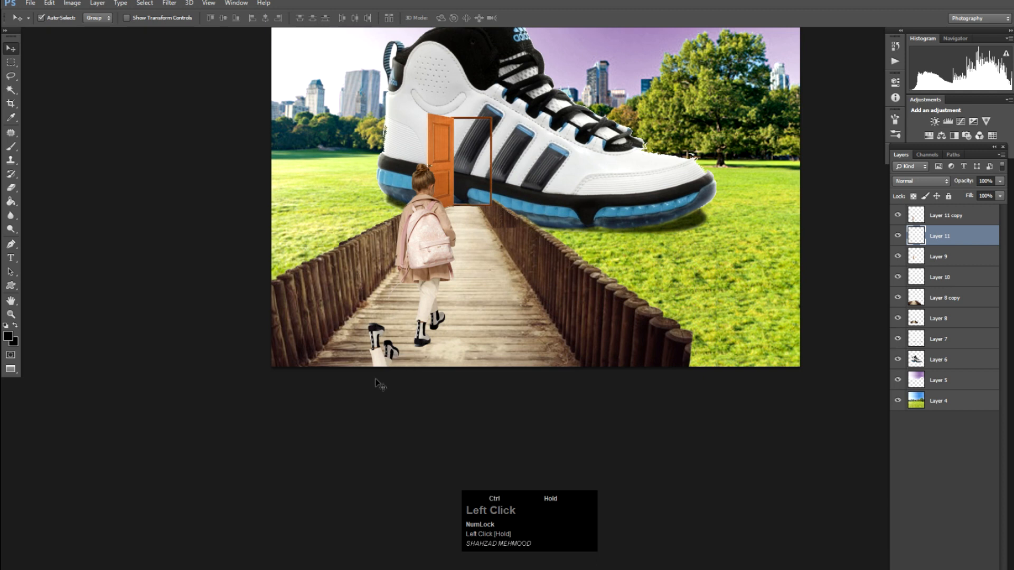
key(ctrl+t)
drag(528, 364, 406, 371)
key(Return)
Step: Turn the upside-down girl into a shadow by lowering her lightness with Hue/Saturation and setting the layer opacity to 30%
key(ctrl+u)
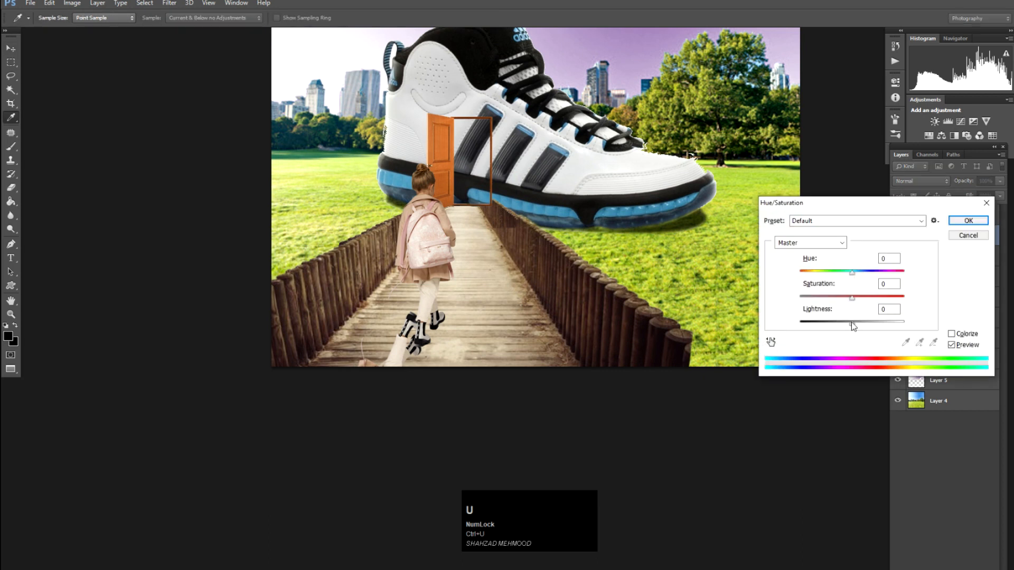
drag(851, 322, 828, 322)
click(967, 220)
key(3)
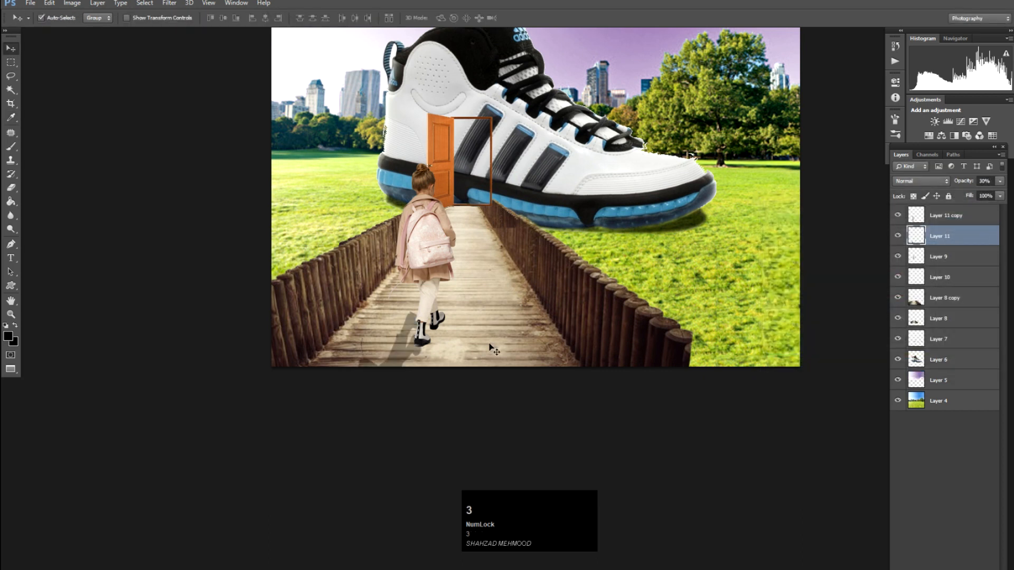
Step: Soften the girl's shadow on the bridge with a Gaussian Blur
key(alt+t)
key(b)
key(g)
key(Return)
key(Return)
key(ctrl+minus)
key(ctrl+plus)
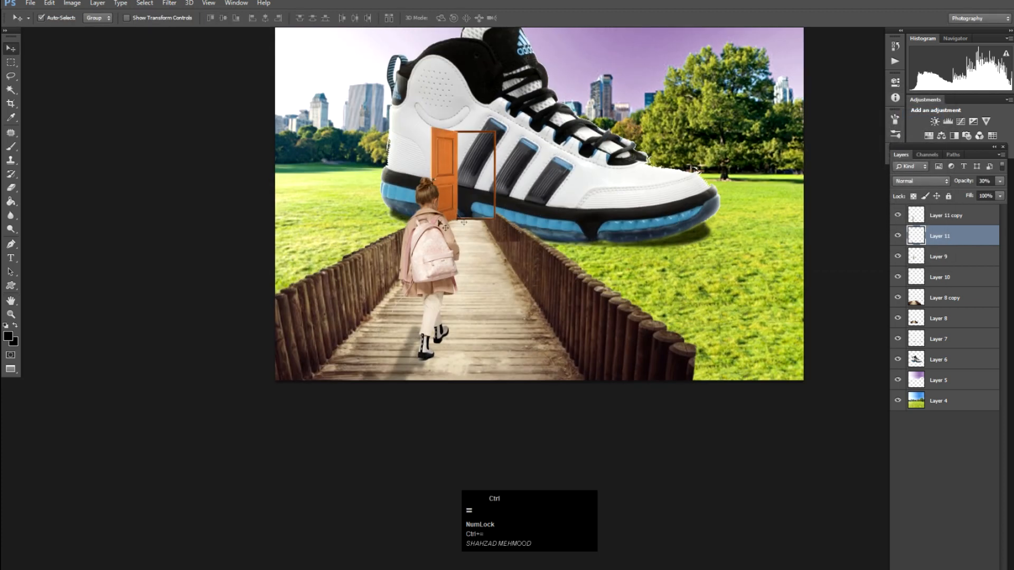
Step: Select the purple sky layer and apply a Gaussian Blur to it
key(ctrl+minus)
click(626, 136)
key(alt+t)
key(b)
key(g)
click(820, 252)
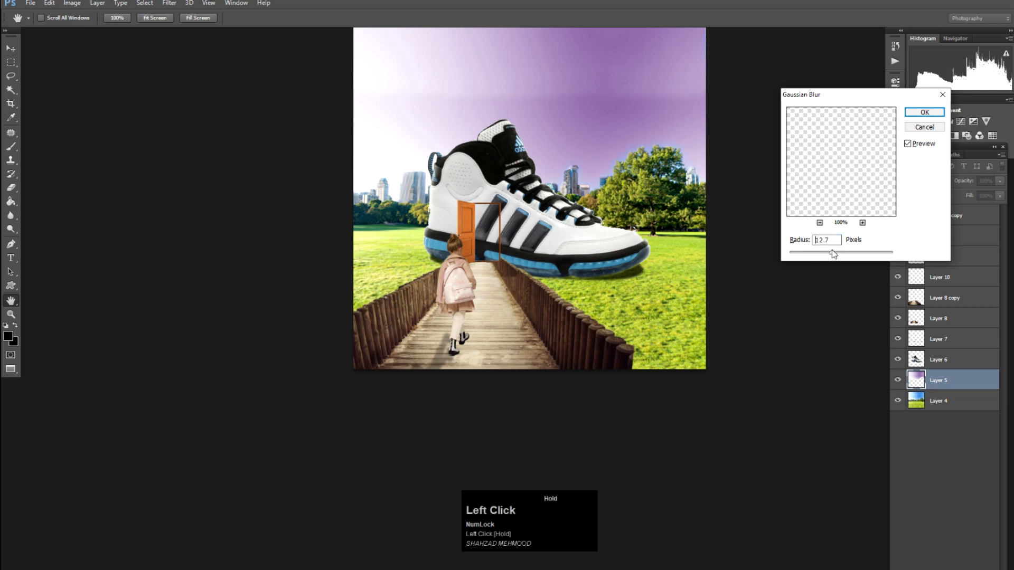
key(Return)
Step: Try repeating the sky's Gaussian Blur on the park background, Layer 4, and undo it
click(917, 401)
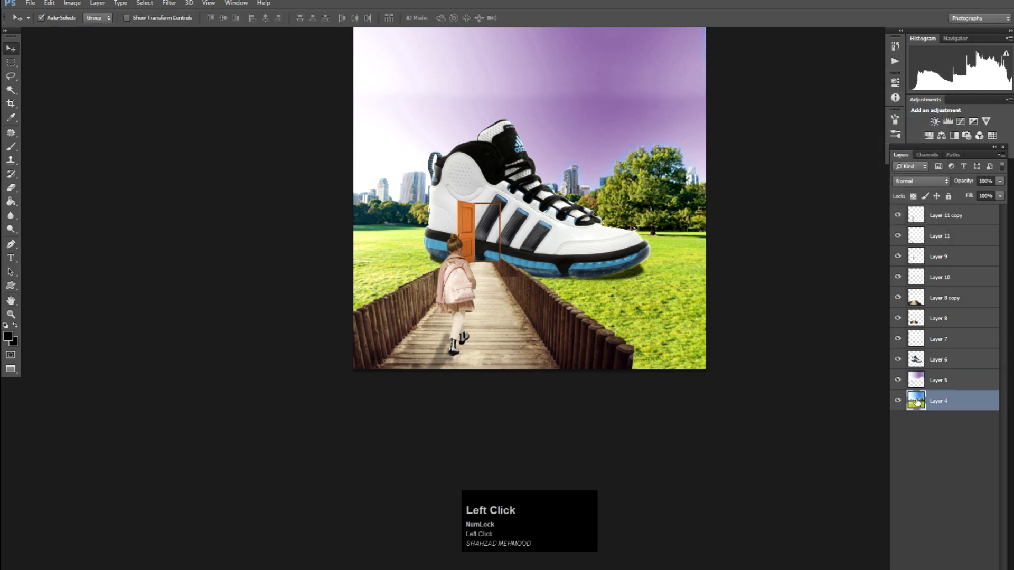
key(ctrl+f)
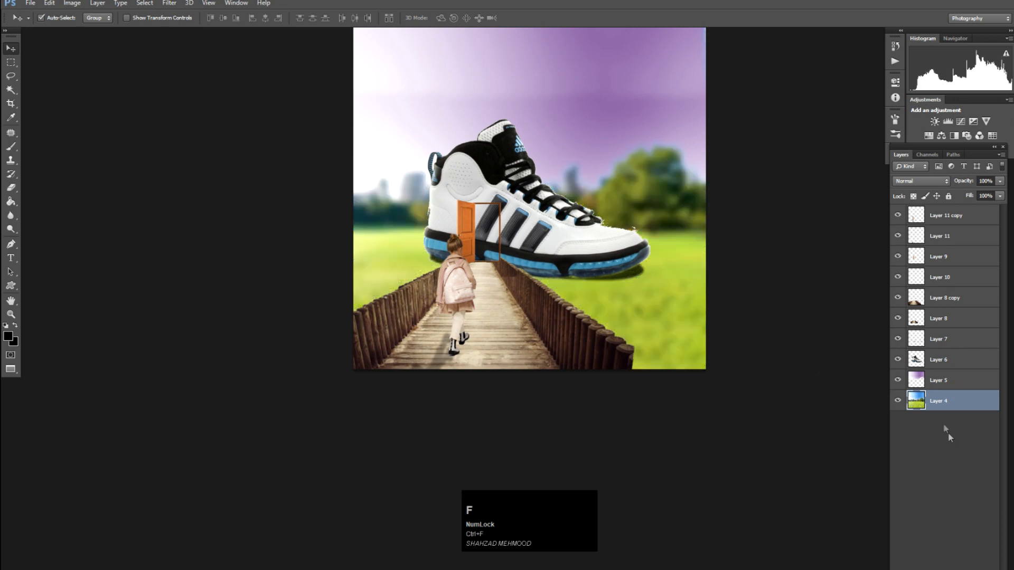
key(ctrl+alt+z)
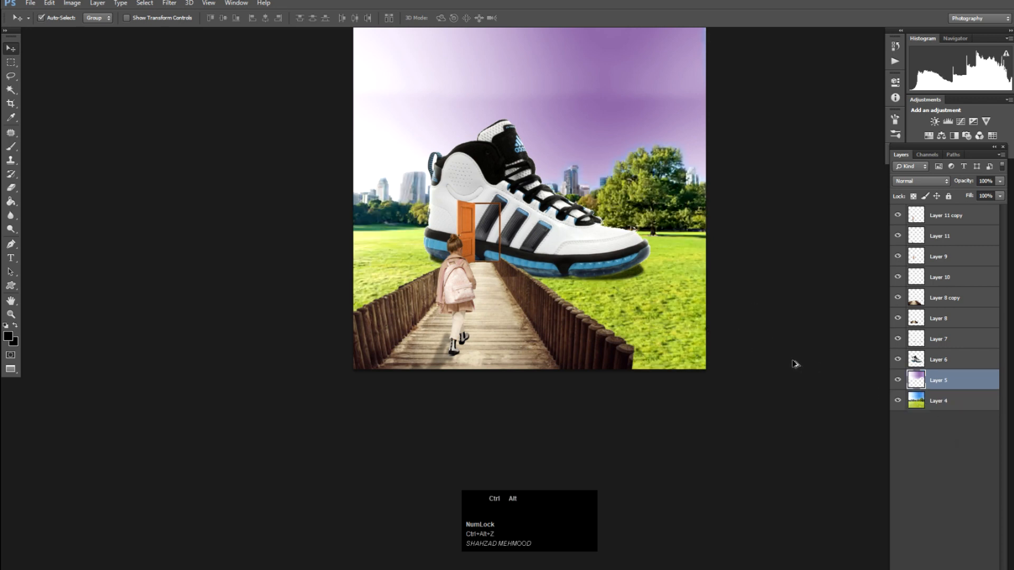
Step: Try a Gaussian Blur of 5.3 pixels on the purple sky layer
key(ctrl+alt+f)
drag(822, 255, 812, 255)
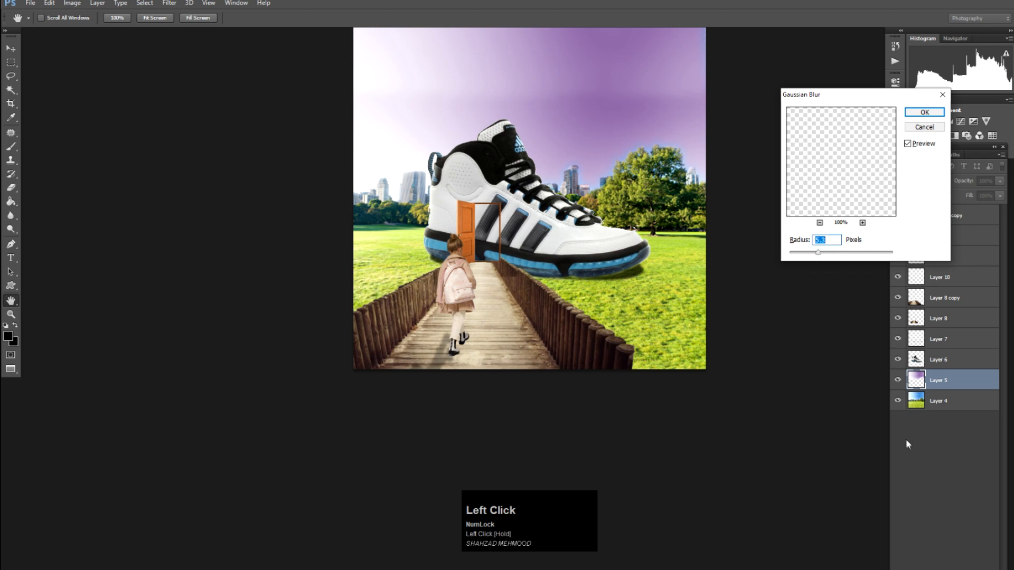
key(Return)
Step: Blur the park background, Layer 4, with a Gaussian Blur of about 3 pixels
click(921, 401)
key(ctrl+alt+f)
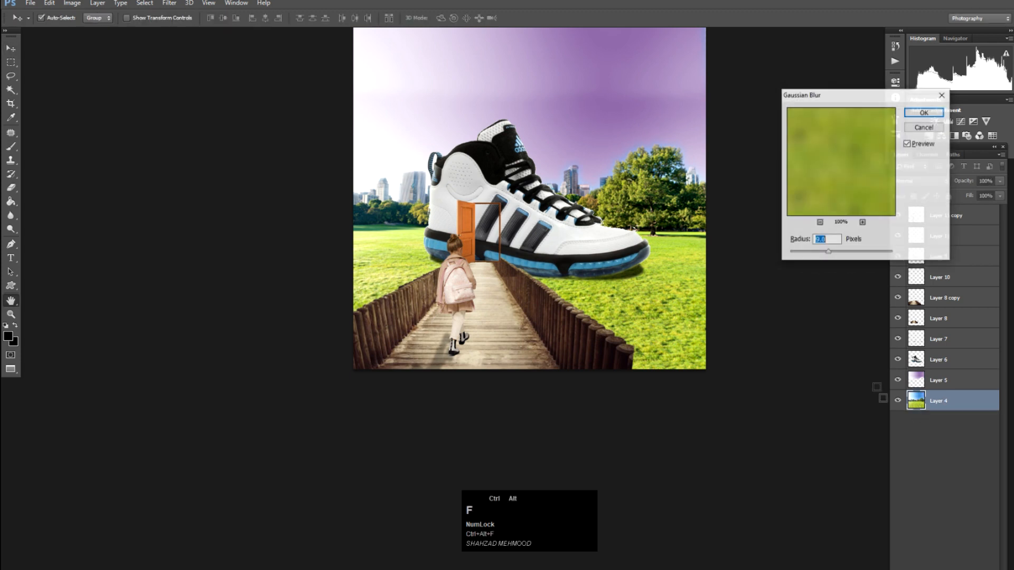
drag(814, 255, 806, 254)
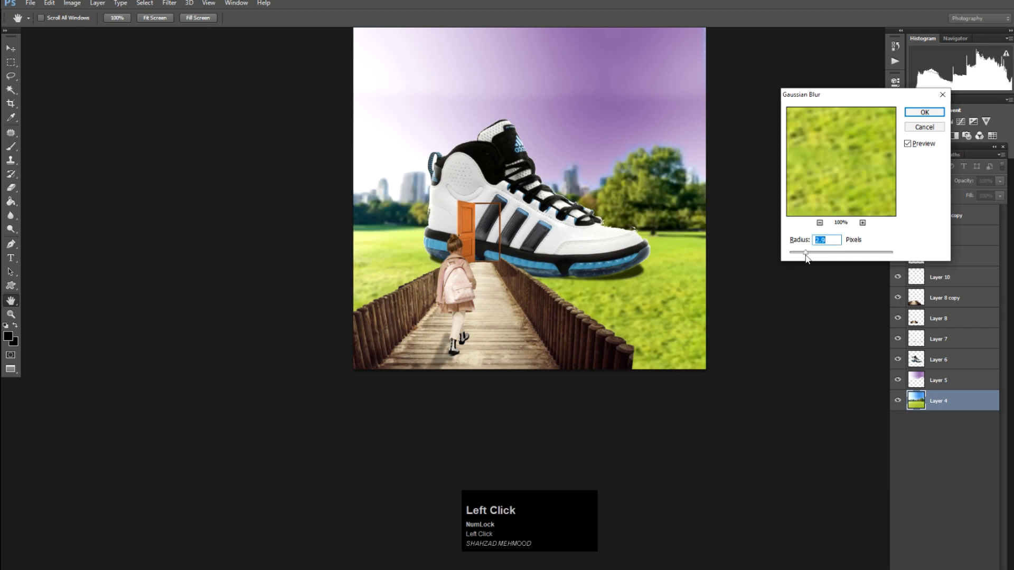
key(Return)
Step: Apply a slight Gaussian Blur of about 0.8 pixels to the shoe on Layer 6
click(912, 359)
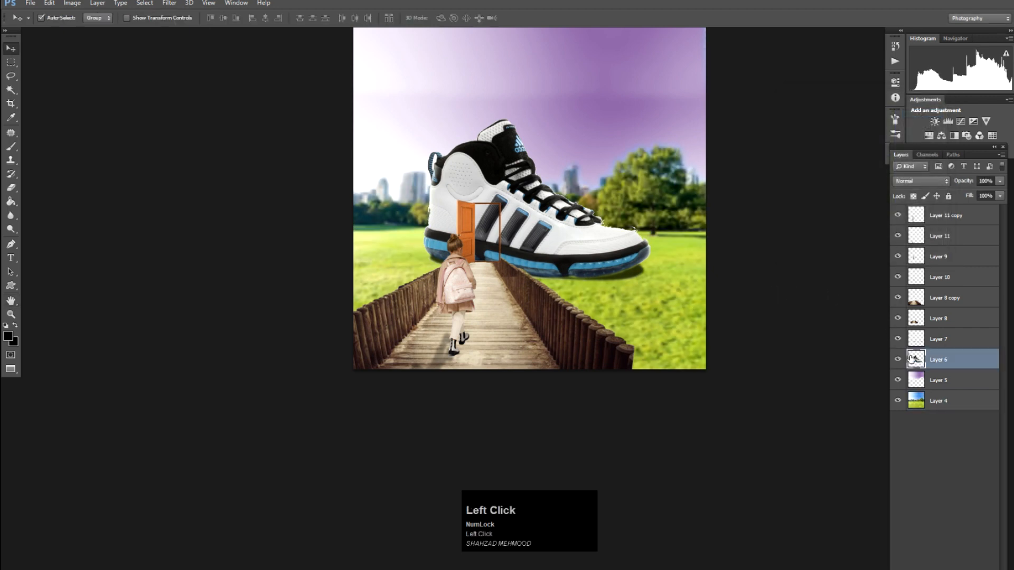
key(alt+t)
key(b)
key(g)
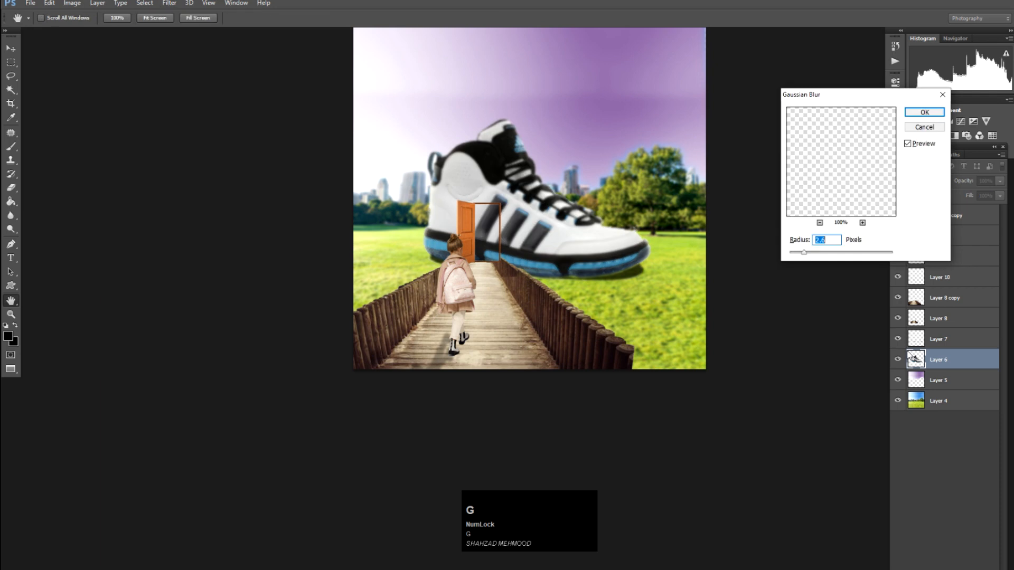
drag(803, 253, 795, 256)
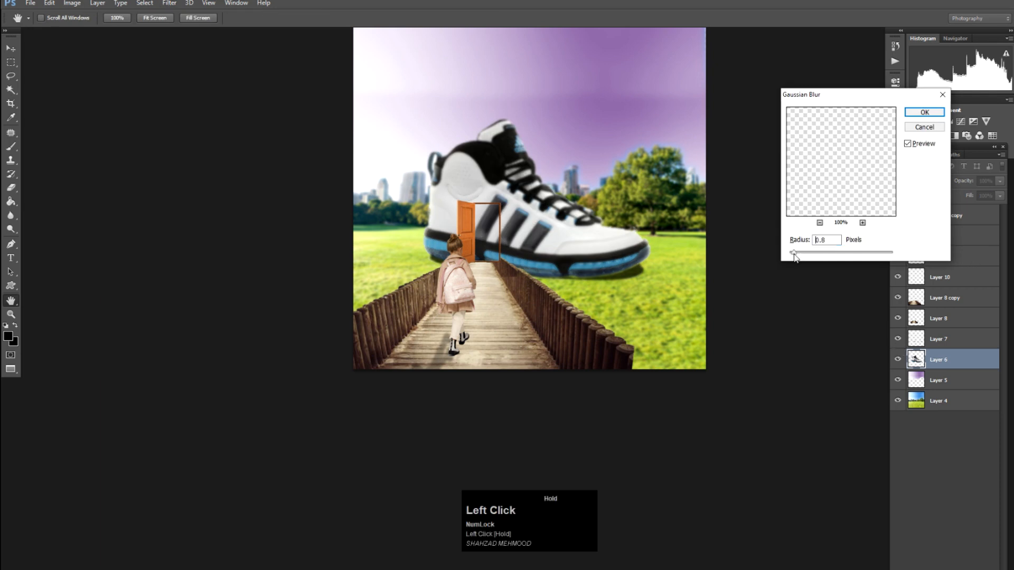
key(Return)
Step: Mute the orange door's color with Hue/Saturation, setting its saturation to about -34
key(ctrl+plus)
key(ctrl+plus)
key(ctrl+plus)
key(ctrl+plus)
key(space)
drag(445, 225, 544, 503)
drag(449, 263, 494, 351)
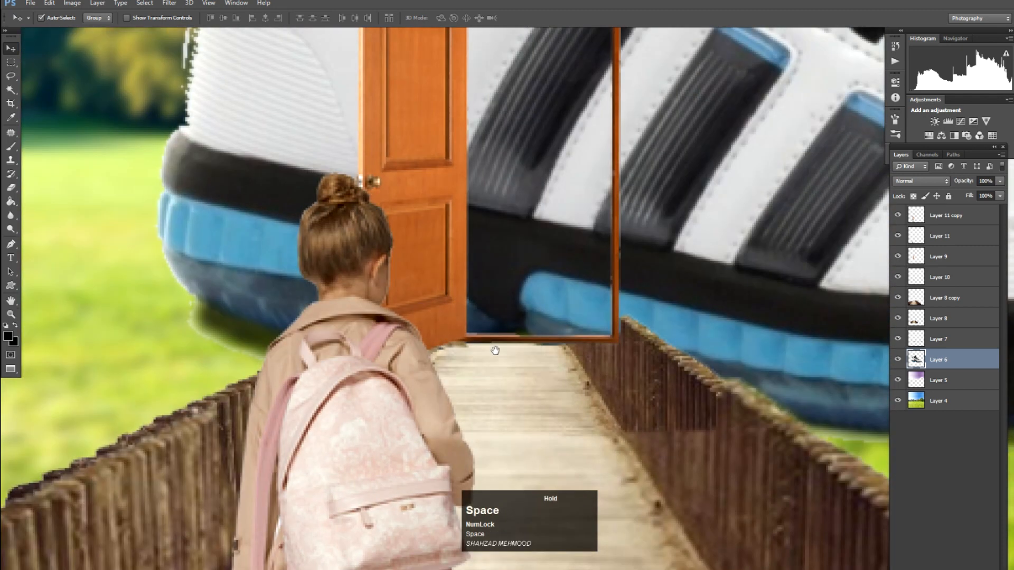
click(432, 248)
key(ctrl+u)
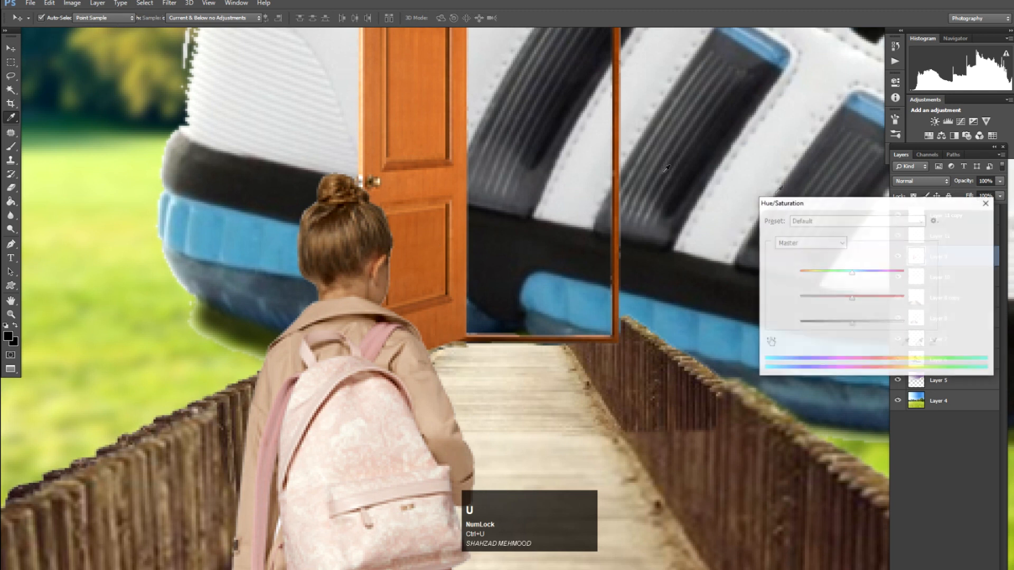
drag(852, 297, 870, 297)
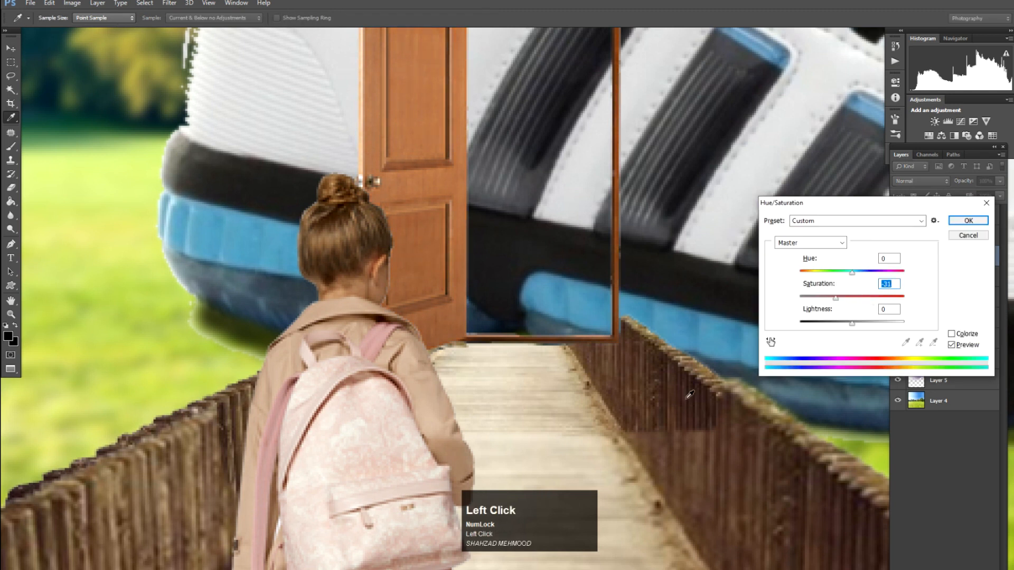
drag(827, 298, 822, 298)
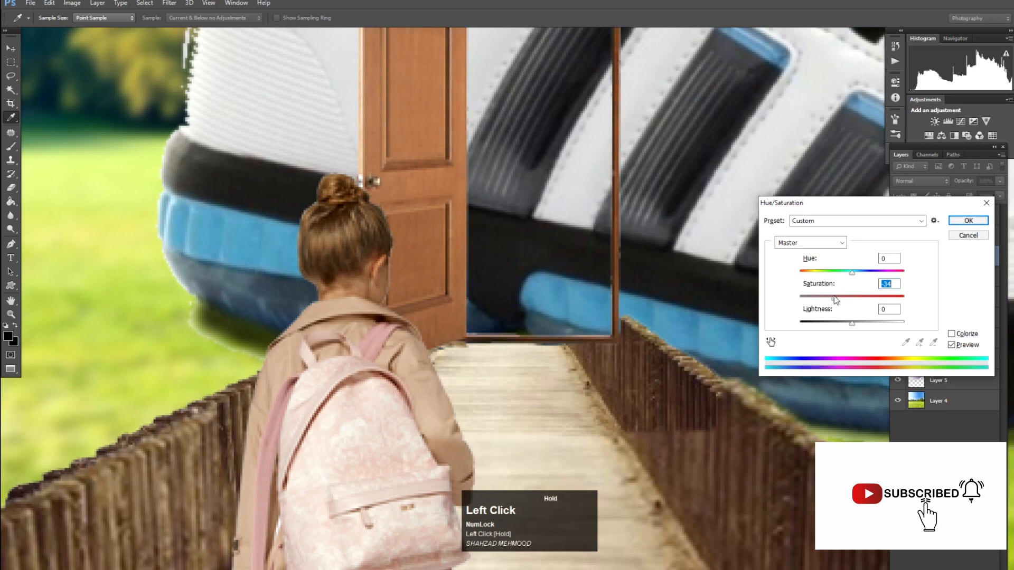
key(Return)
key(ctrl+minus)
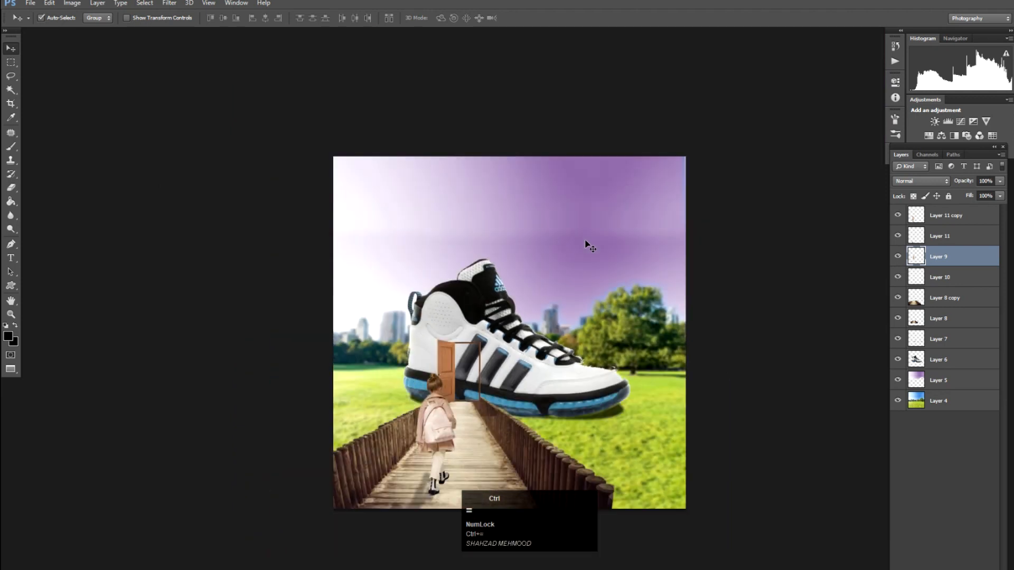
Step: Merge all visible layers into one and return the composite to a standard window view
key(ctrl+equal)
key(ctrl+shift+e)
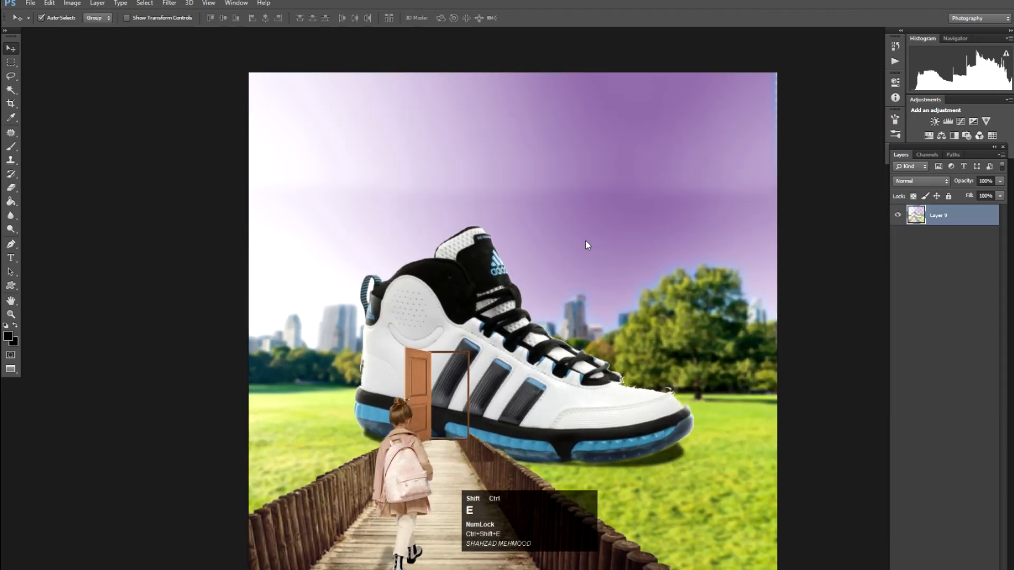
key(f)
key(f)
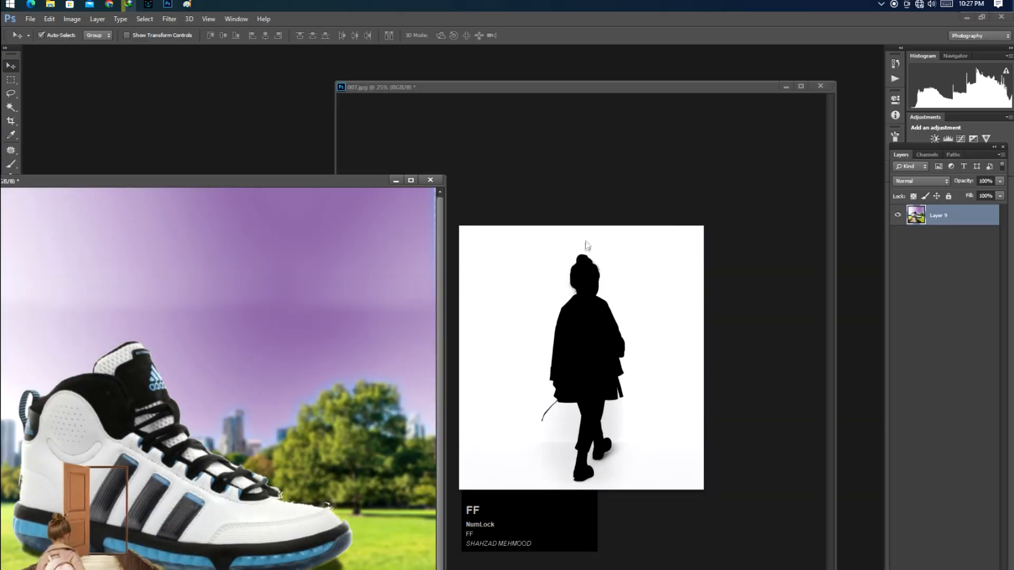
Step: Switch to Chrome, try opening google.com in the maximized window, and close the browser
click(107, 6)
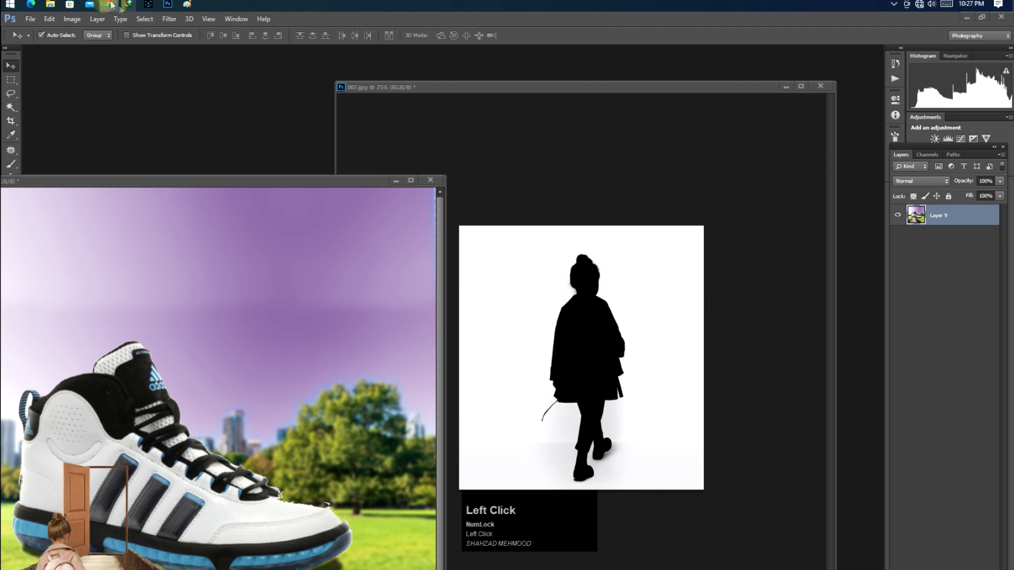
click(110, 6)
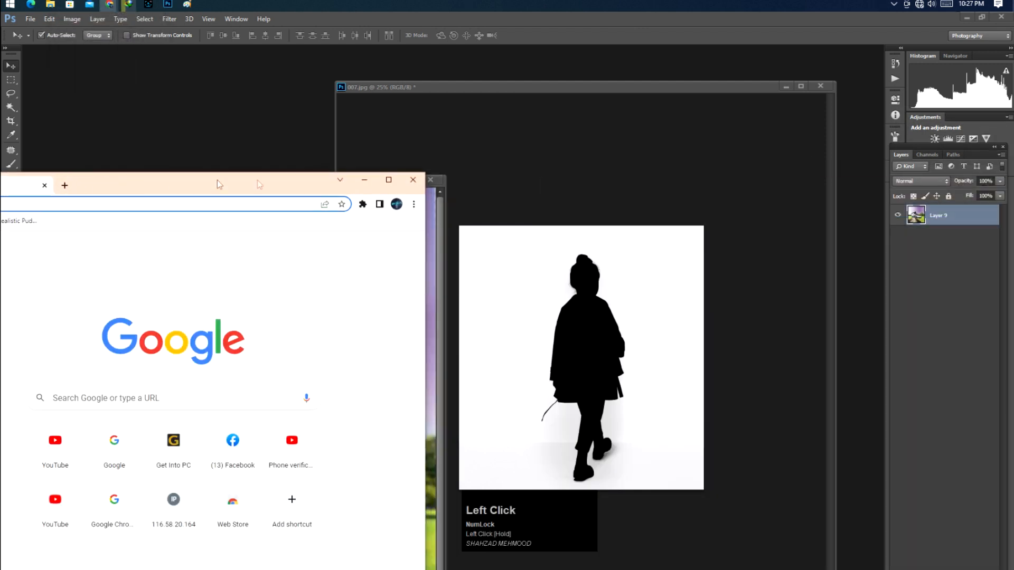
click(389, 178)
click(450, 278)
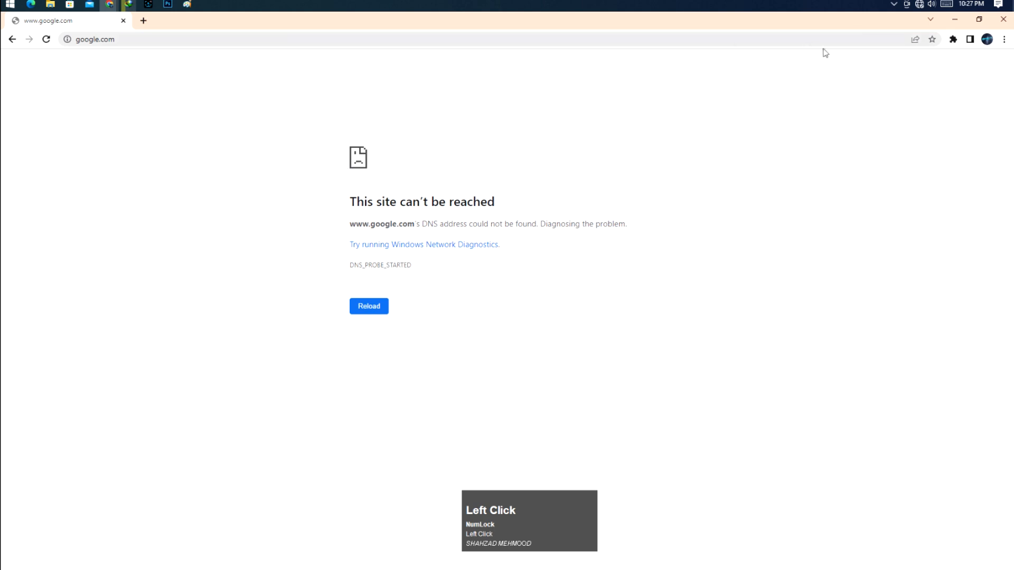
click(1003, 19)
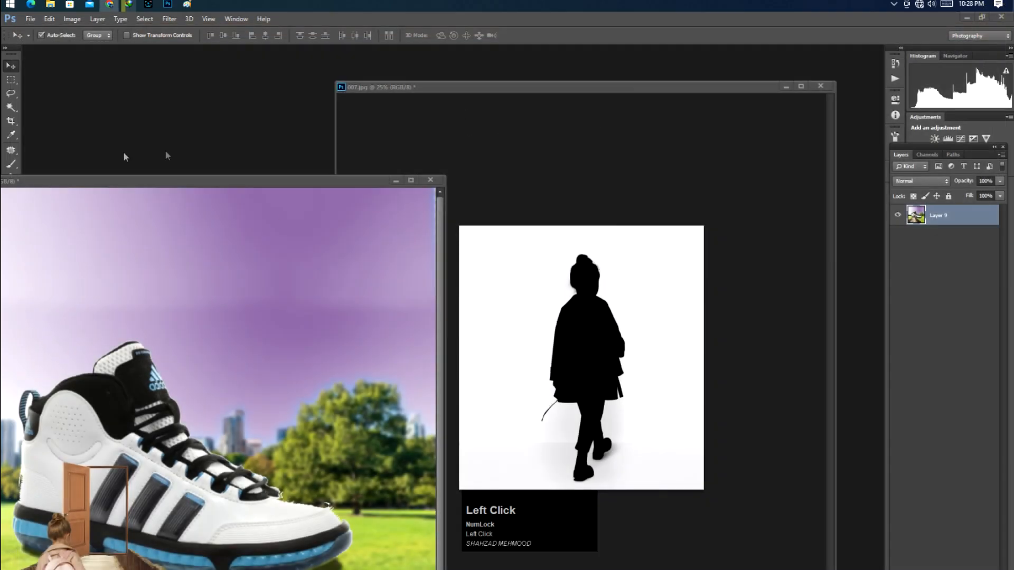
Step: Move the shoe composite's document window to the middle of the workspace
drag(261, 183, 588, 78)
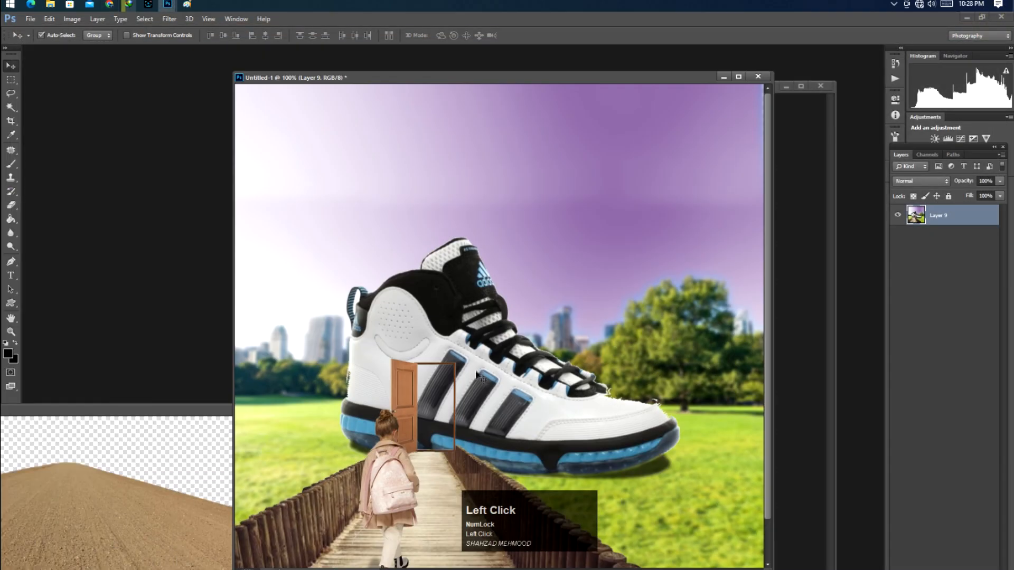
key(f)
key(ctrl+equal)
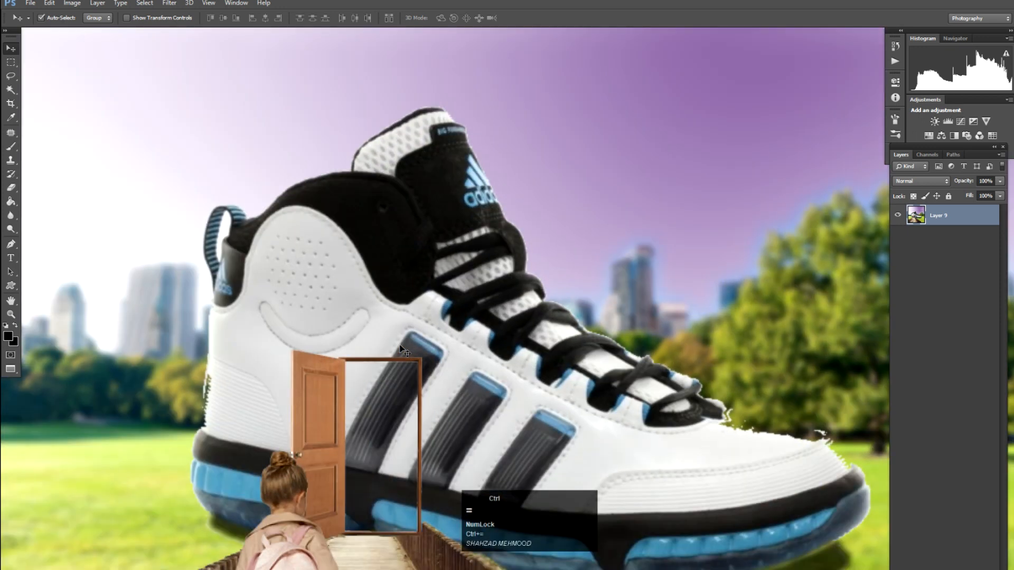
key(ctrl+minus)
key(ctrl+minus)
key(f)
key(f)
key(v)
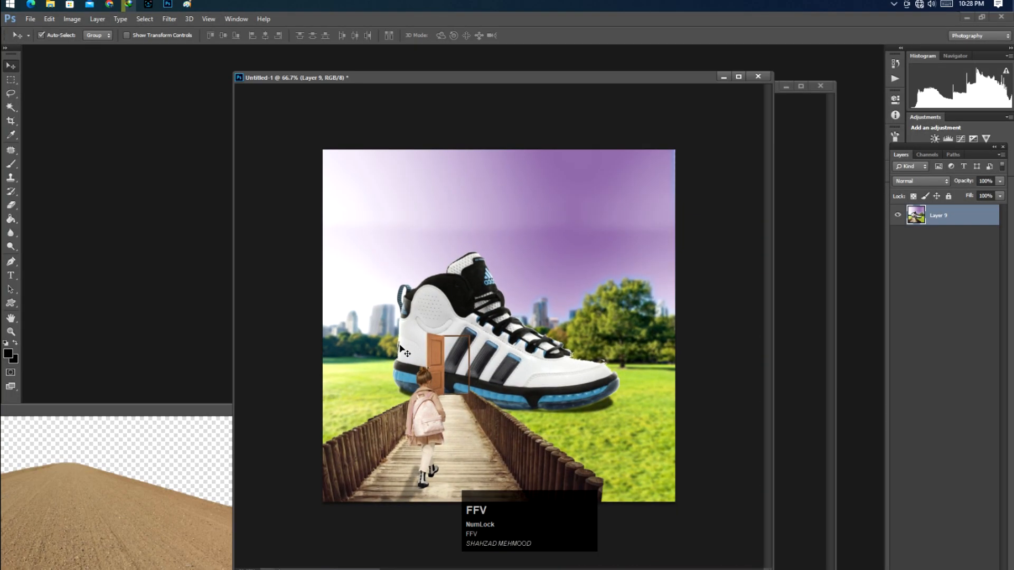
Step: Open the park photo 02.jpg from the For Picture Edit folder
double_click(176, 177)
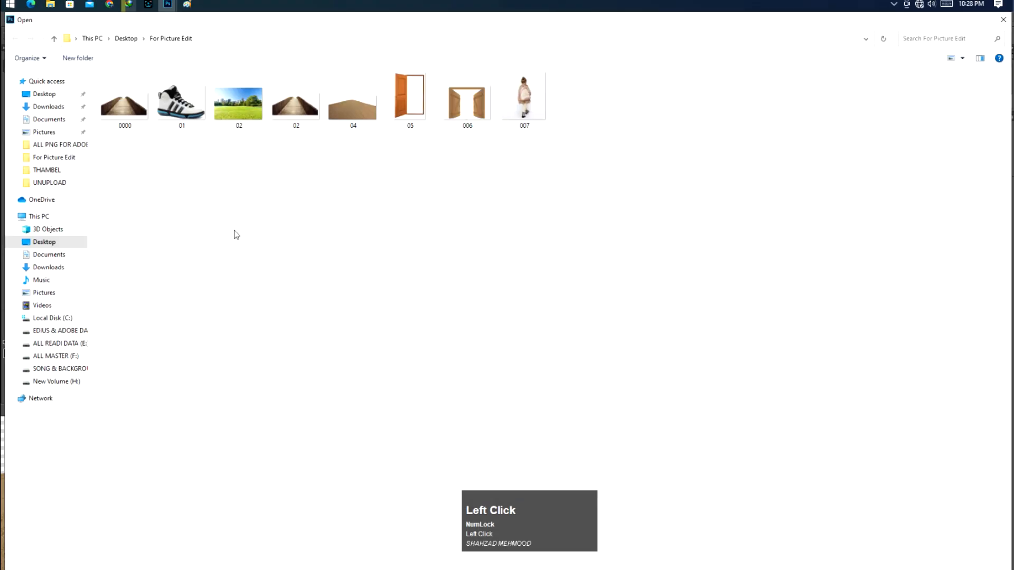
right_click(218, 204)
click(246, 248)
double_click(236, 106)
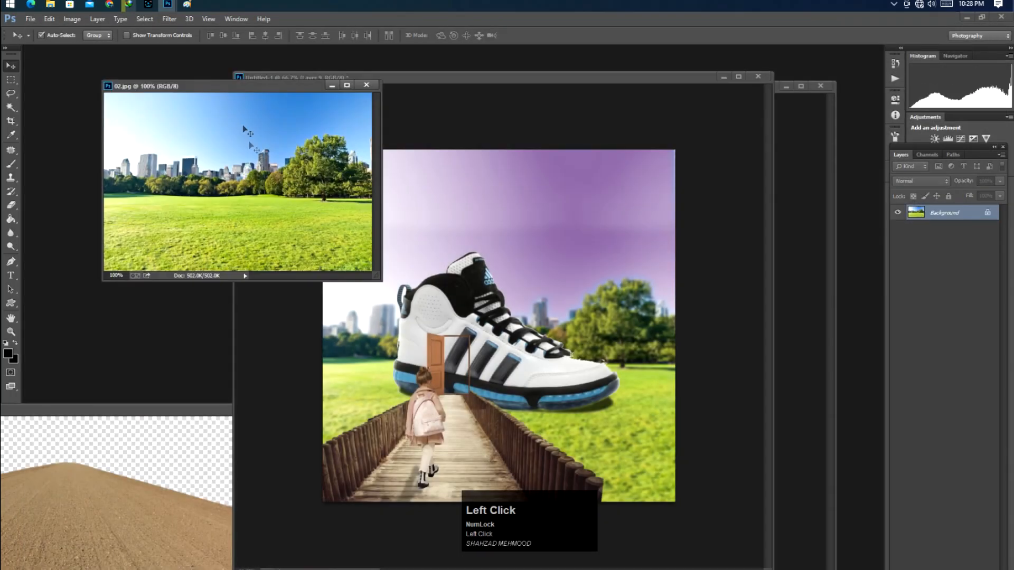
Step: Trace the opening inside the door frame of the shoe composite with a closed Pen path
click(465, 366)
key(f)
key(v)
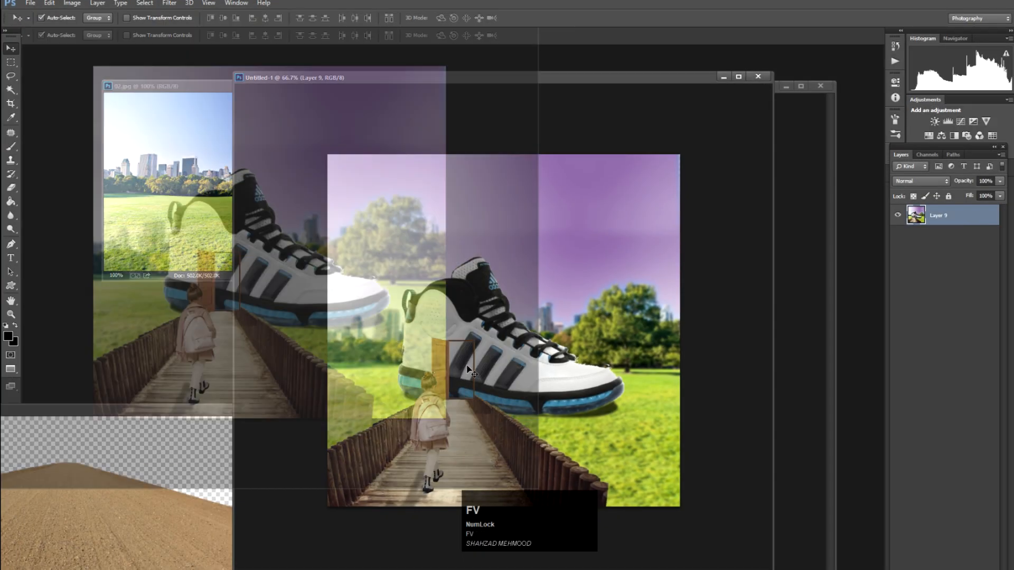
key(ctrl+plus)
key(ctrl+plus)
key(ctrl+plus)
key(ctrl+plus)
key(ctrl+plus)
drag(335, 442, 496, 135)
key(ctrl+plus)
drag(283, 107, 319, 147)
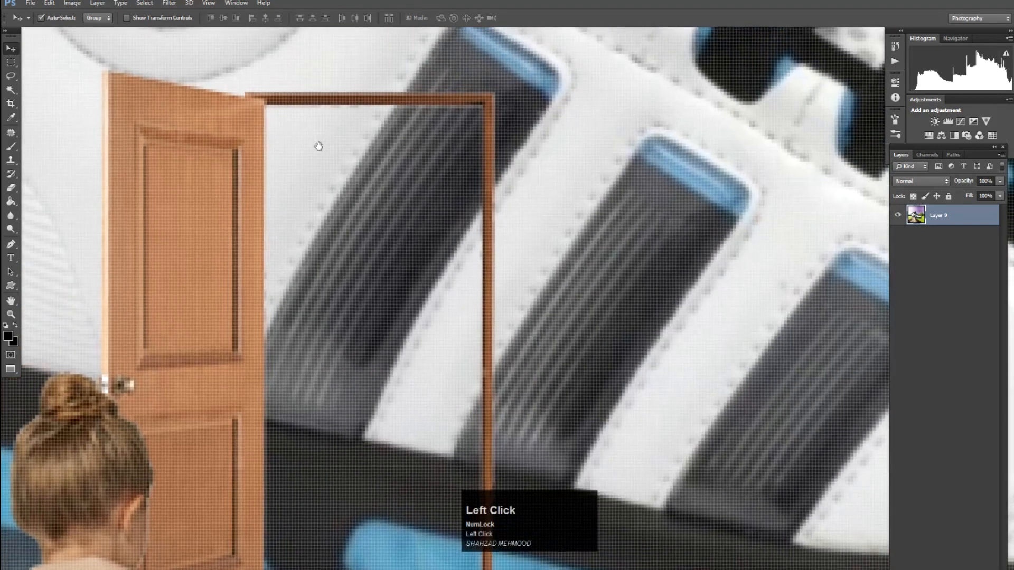
key(p)
click(264, 107)
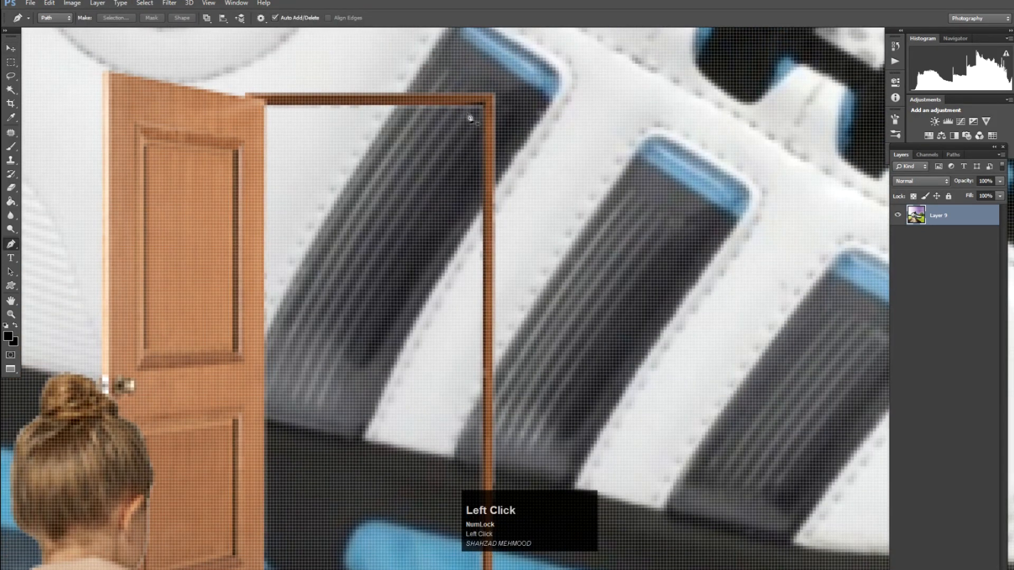
drag(488, 491, 466, 289)
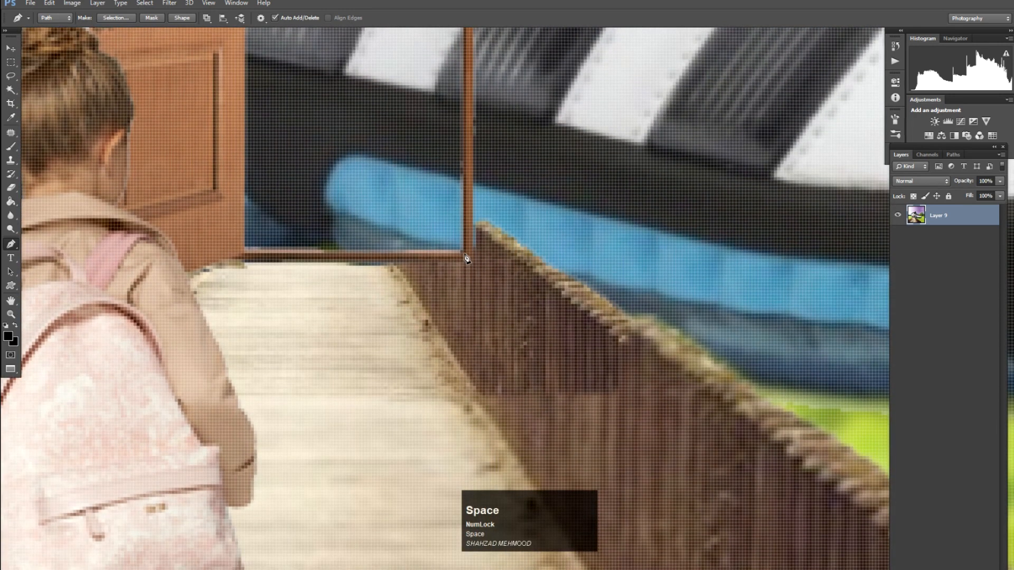
click(464, 253)
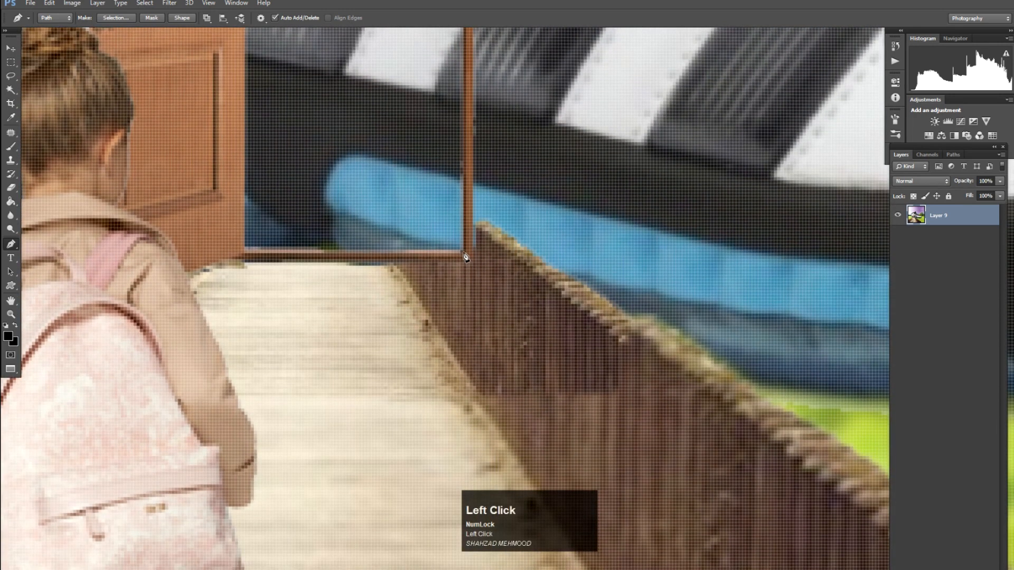
click(244, 253)
drag(253, 152, 371, 445)
drag(366, 161, 361, 356)
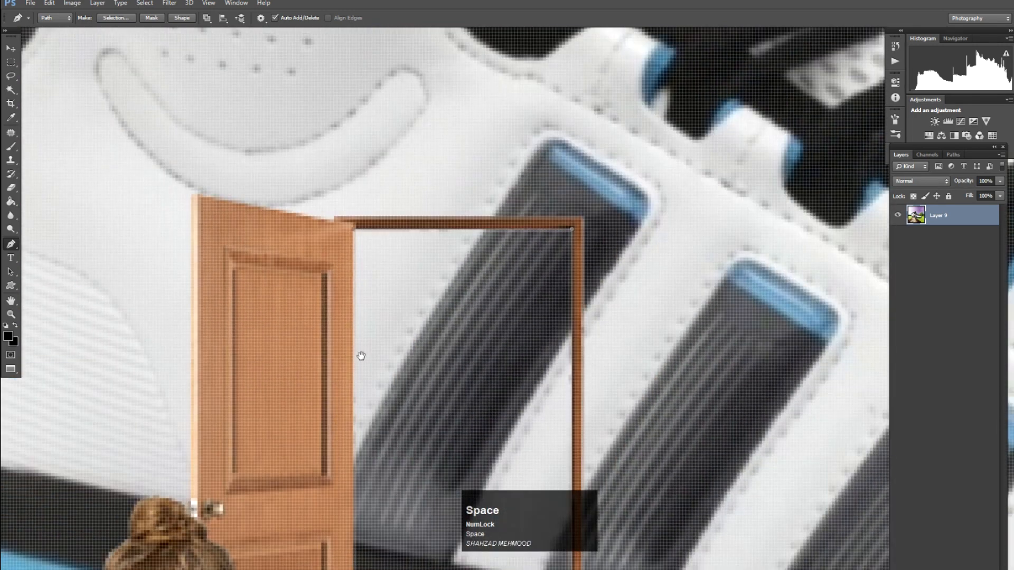
click(353, 231)
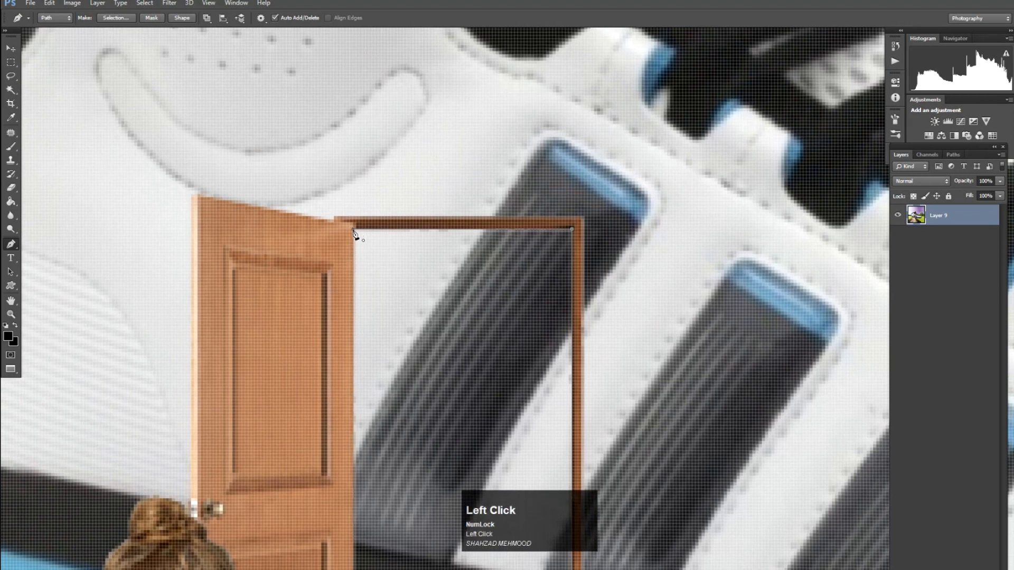
Step: Convert the door-opening path to a selection and copy that area to a new layer
key(ctrl+Return)
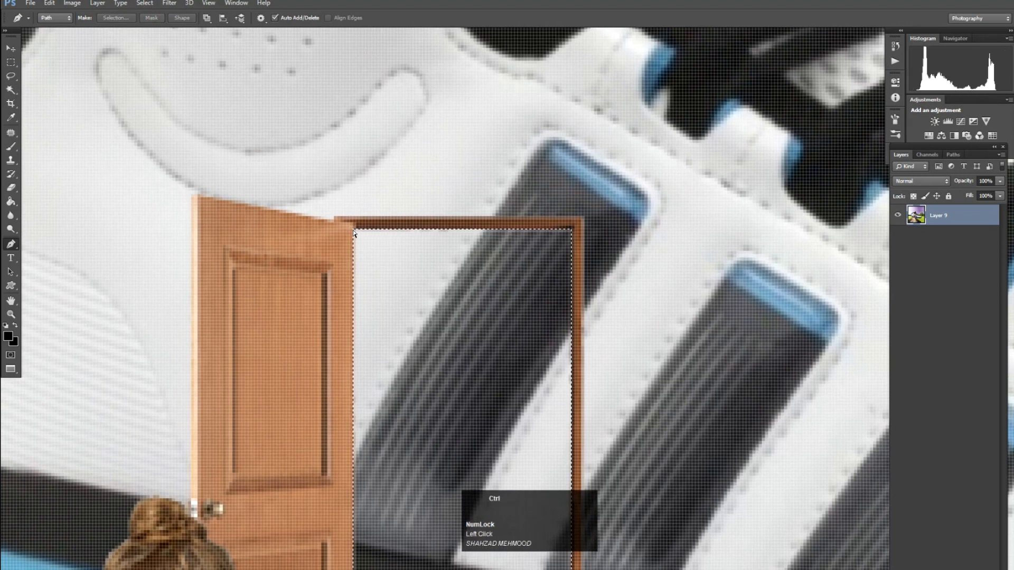
key(ctrl+j)
key(ctrl+0)
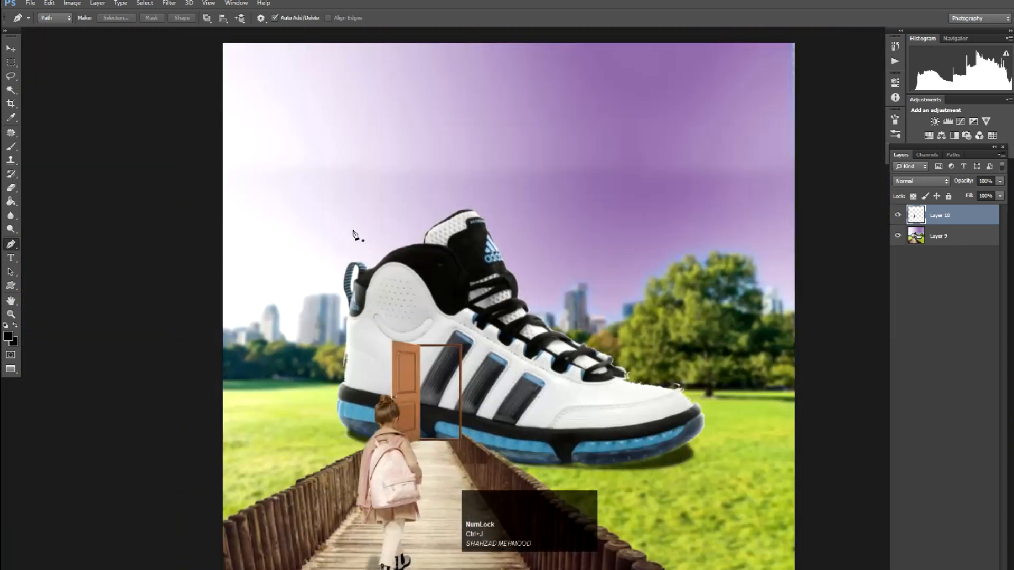
key(v)
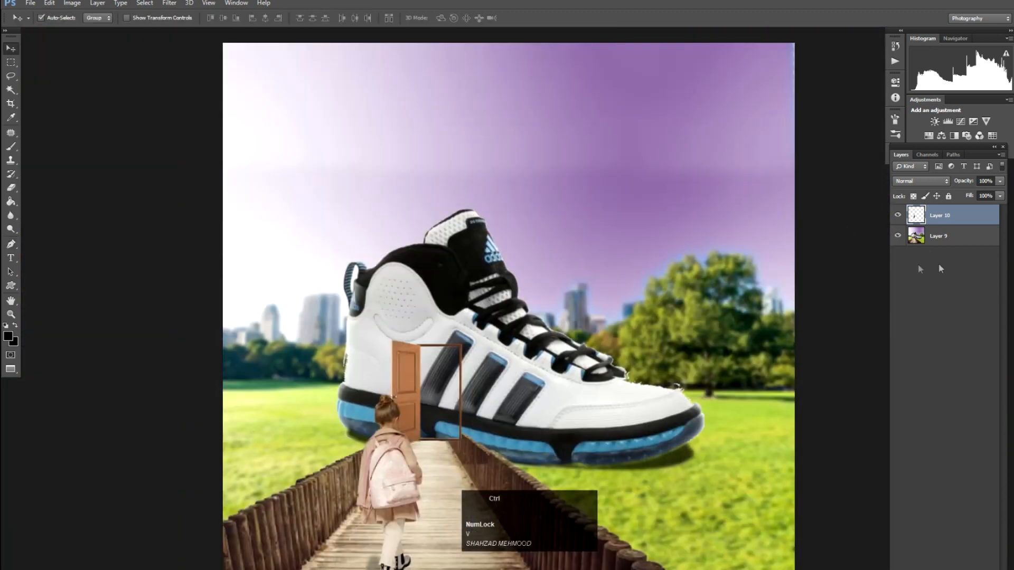
key(ctrl+1)
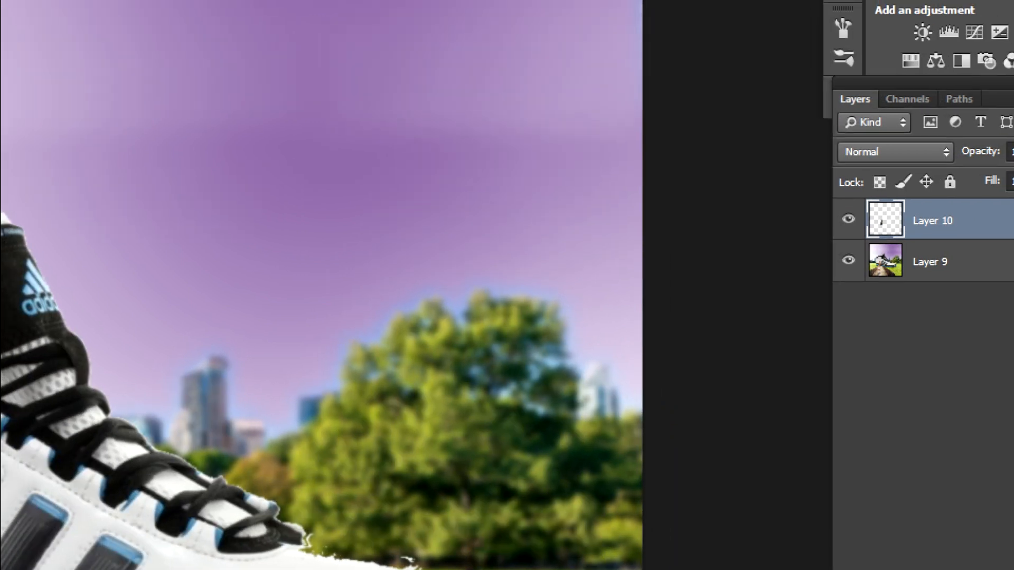
ctrl+click(886, 214)
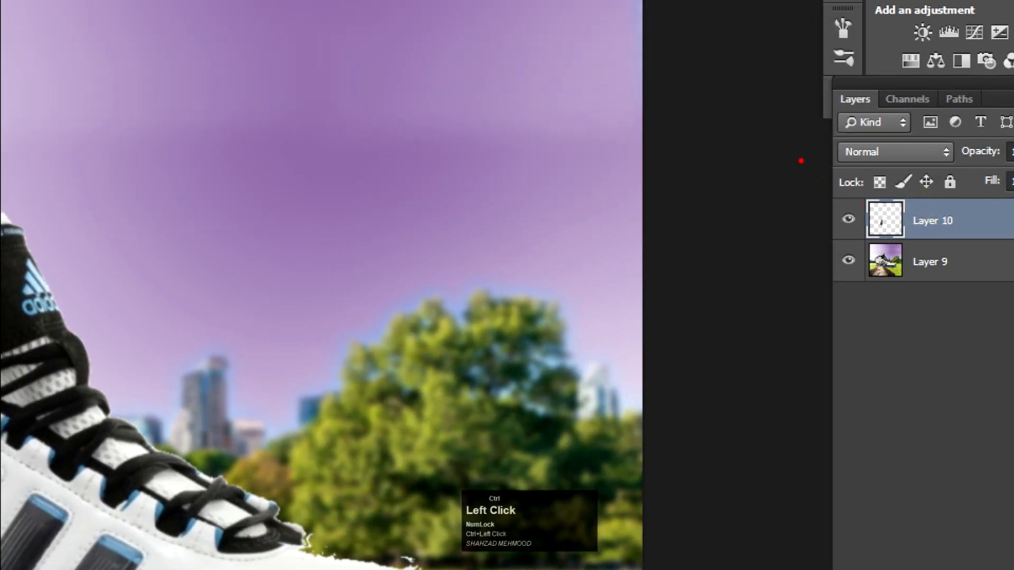
key(ctrl+alt+z)
ctrl+right_click(783, 153)
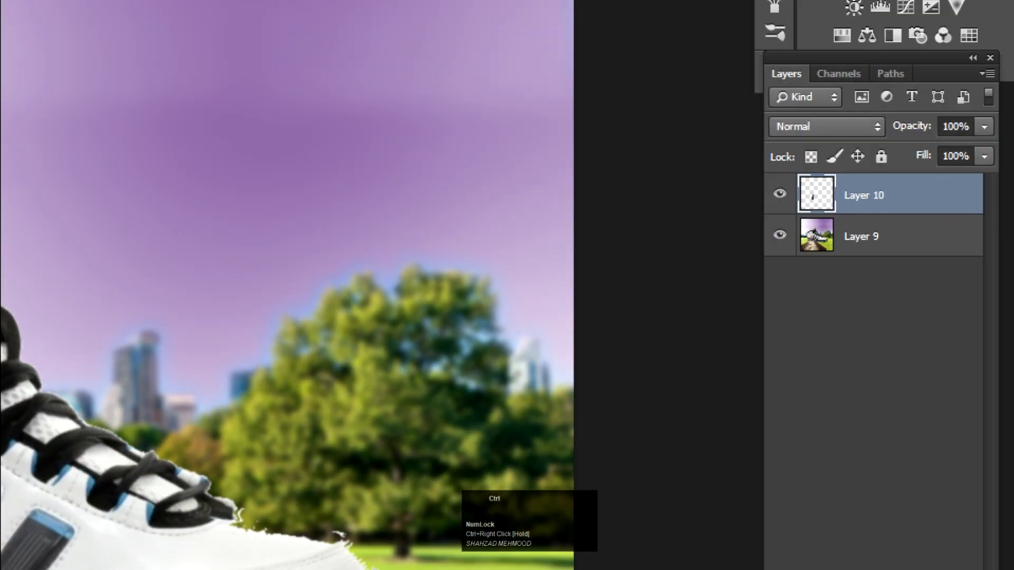
ctrl+click(985, 242)
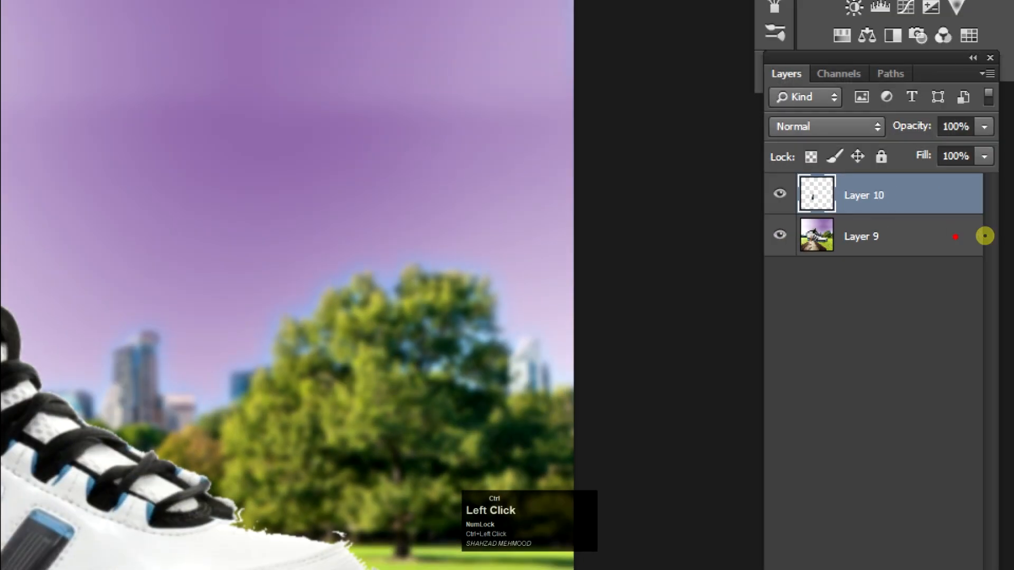
mouse_move(734, 140)
mouse_down()
mouse_move(840, 256)
mouse_move(1011, 335)
mouse_up()
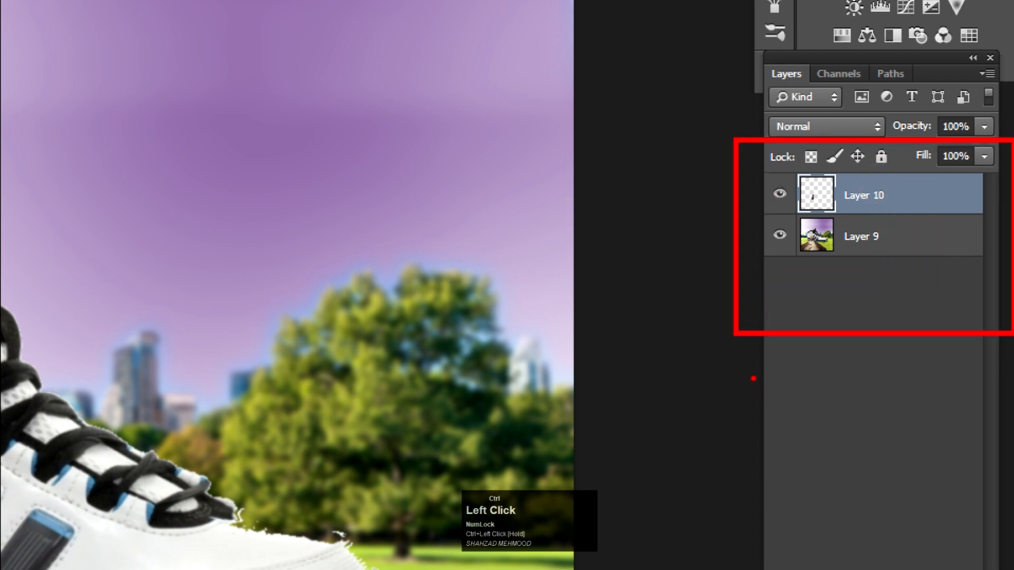
key(ctrl+1)
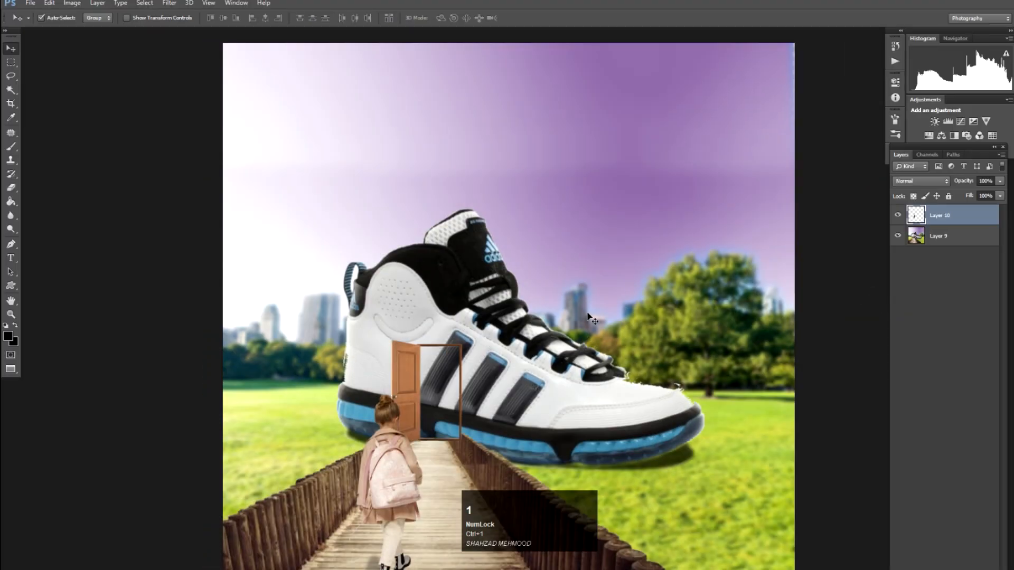
Step: Copy the park photo from 02.jpg into the composite as the top layer, placed over the shoe and door
key(v)
key(f)
key(f)
click(181, 209)
drag(181, 210, 403, 375)
drag(449, 411, 451, 417)
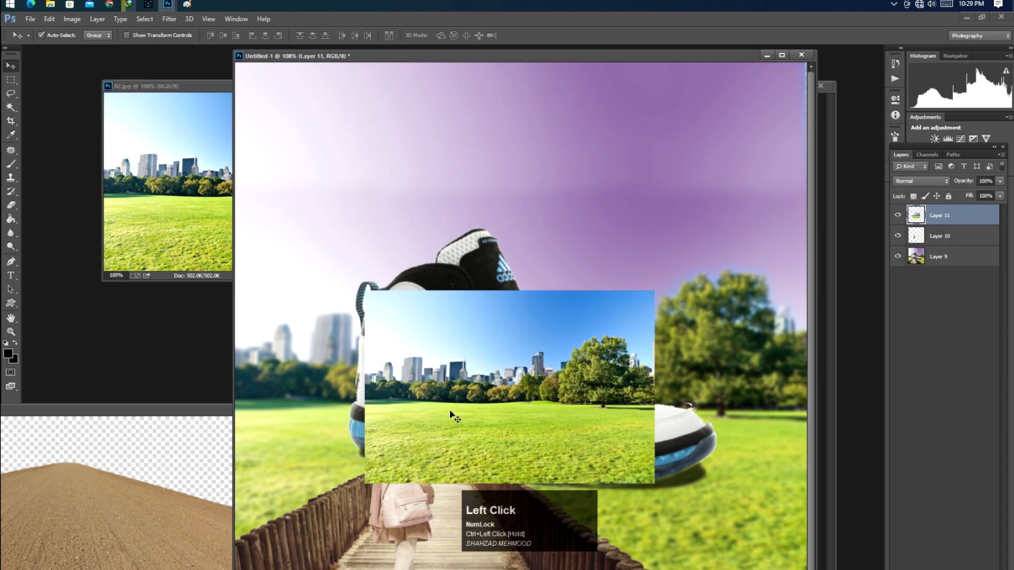
key(f)
key(ctrl+1)
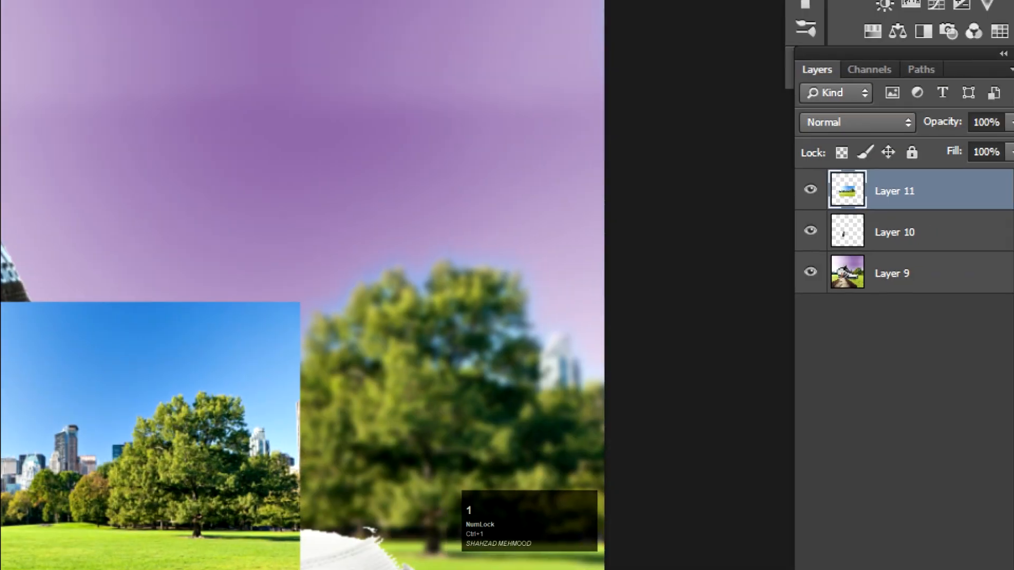
click(936, 240)
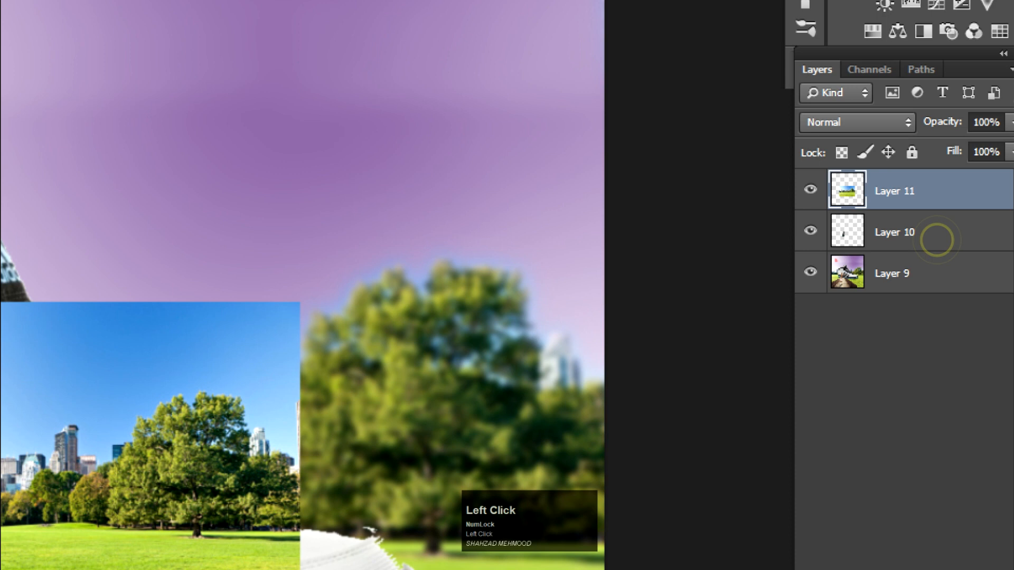
key(v)
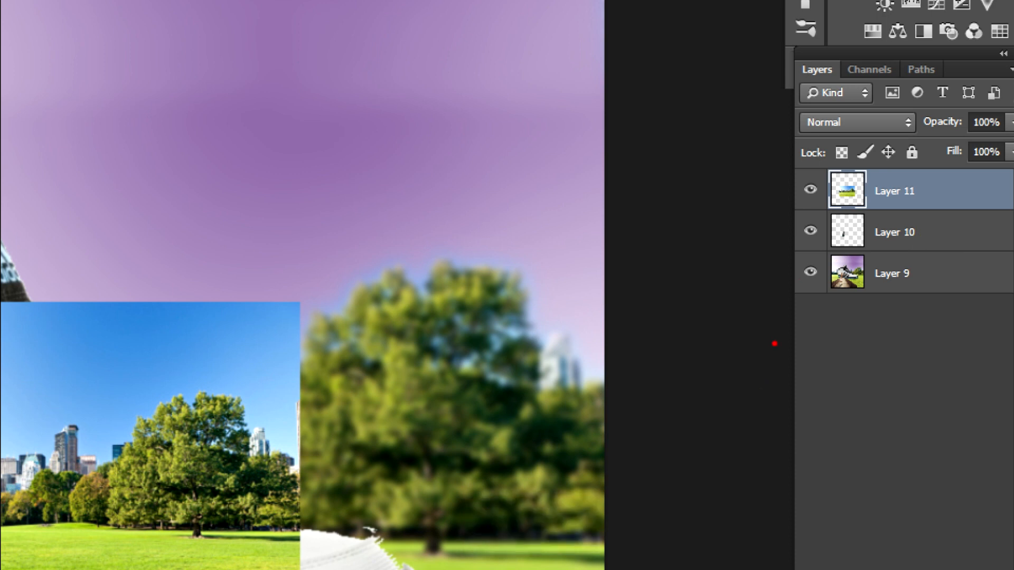
right_click(774, 344)
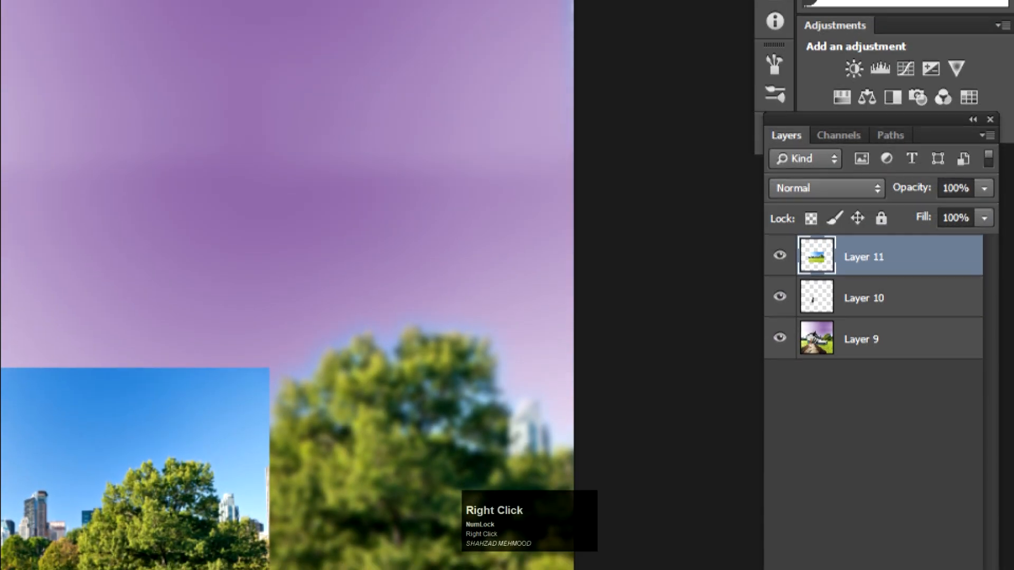
key(v)
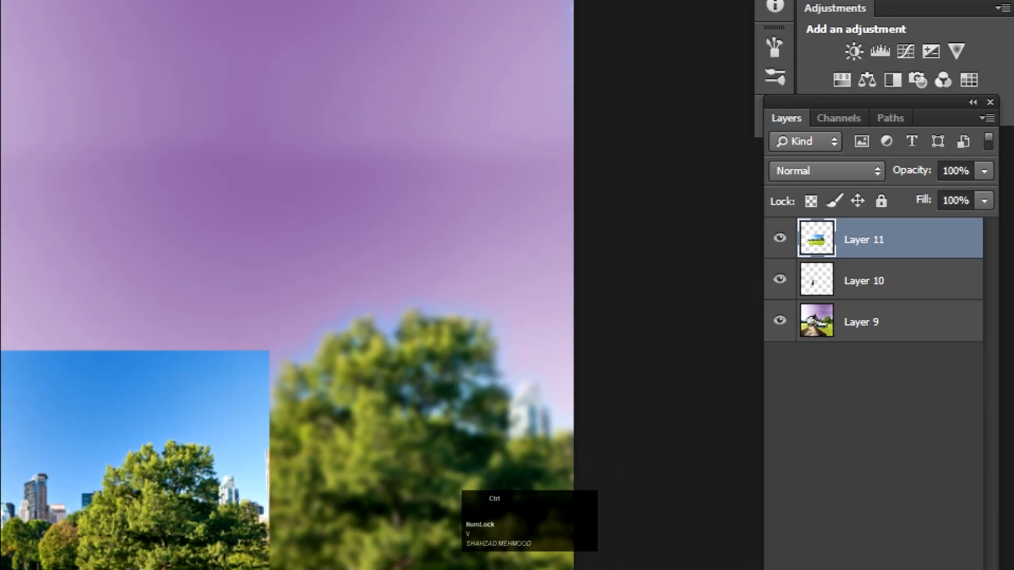
key(ctrl+1)
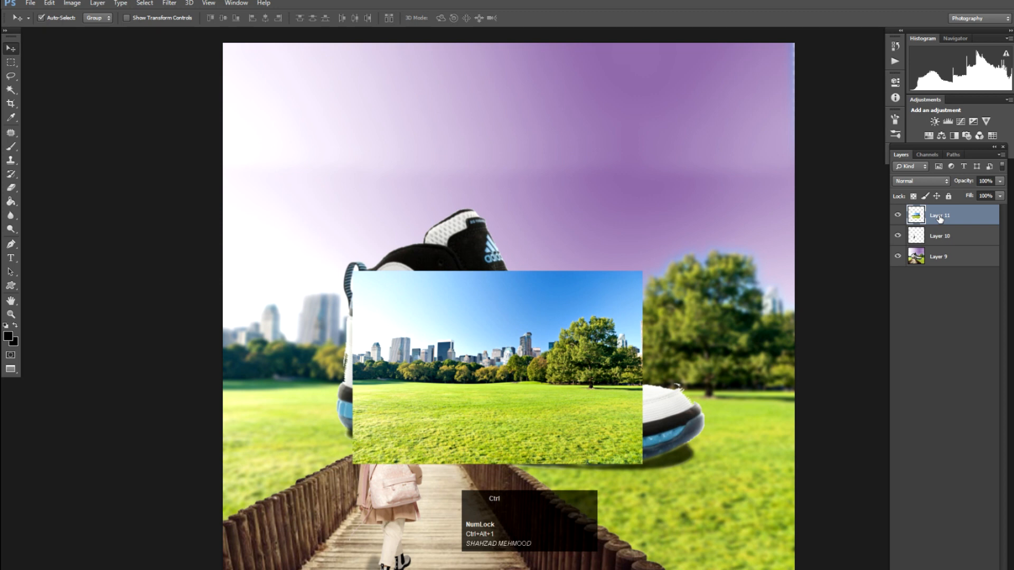
key(ctrl+1)
Step: Clip the park photo layer to the door-opening layer with a clipping mask
alt+right_click(914, 231)
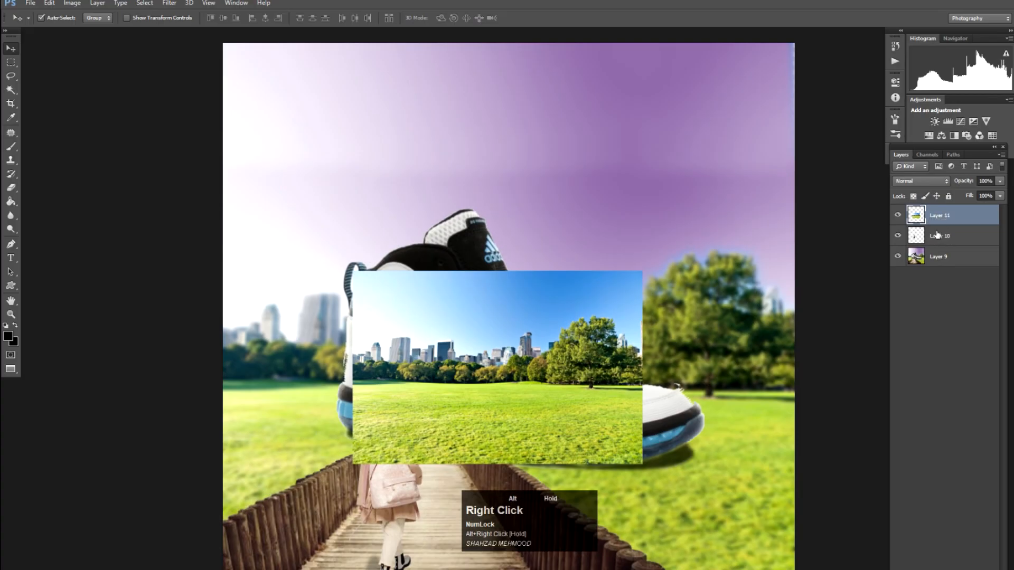
alt+click(937, 224)
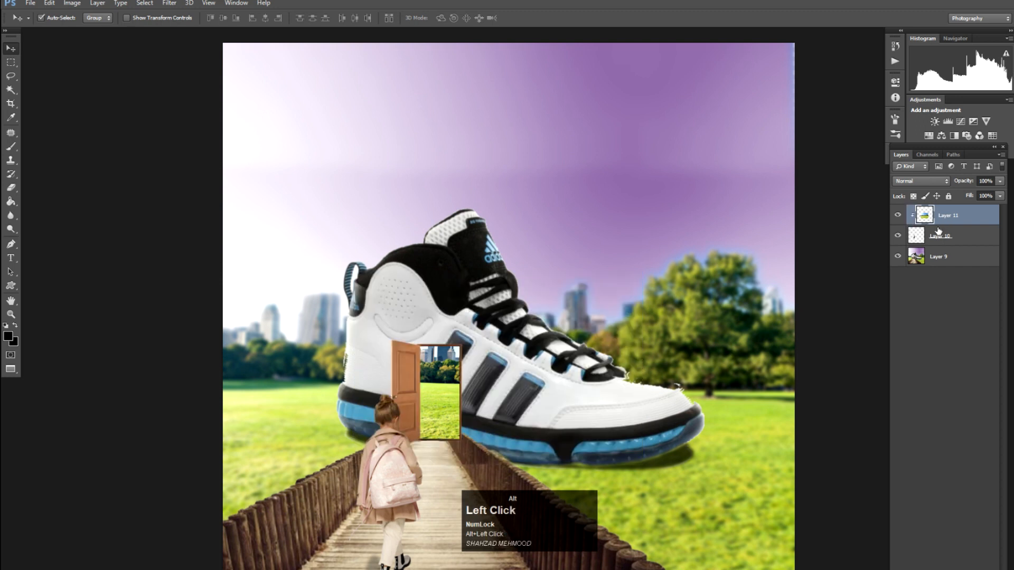
key(v)
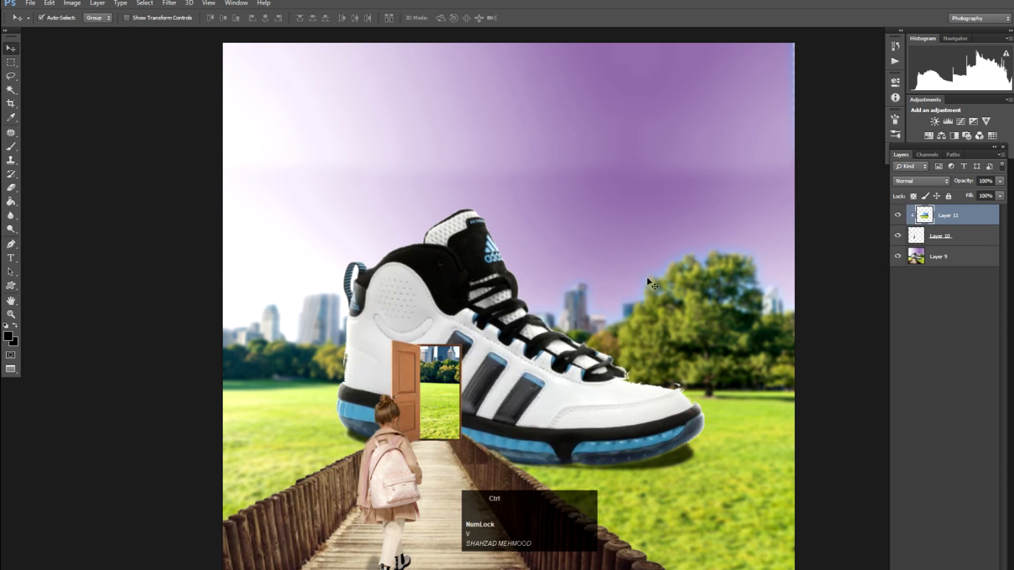
Step: Scale the clipped park photo to 56.80% and position its skyline and grass within the door opening
key(ctrl+t)
drag(549, 317, 494, 322)
drag(585, 267, 521, 309)
drag(497, 342, 494, 368)
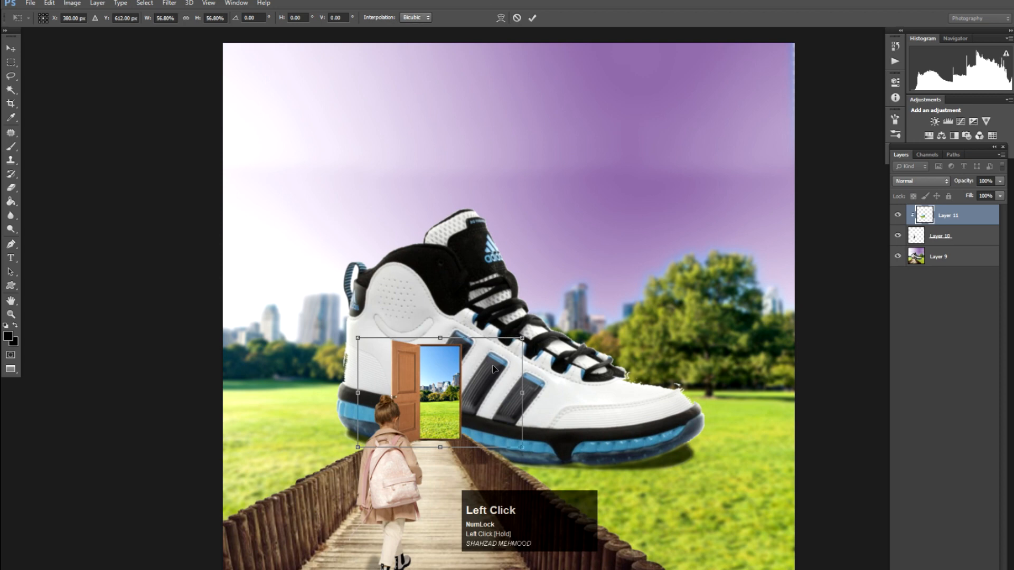
key(Return)
Step: Apply a Gaussian Blur with a 0.1-pixel radius to the park photo inside the door opening
key(ctrl+equal)
key(ctrl+equal)
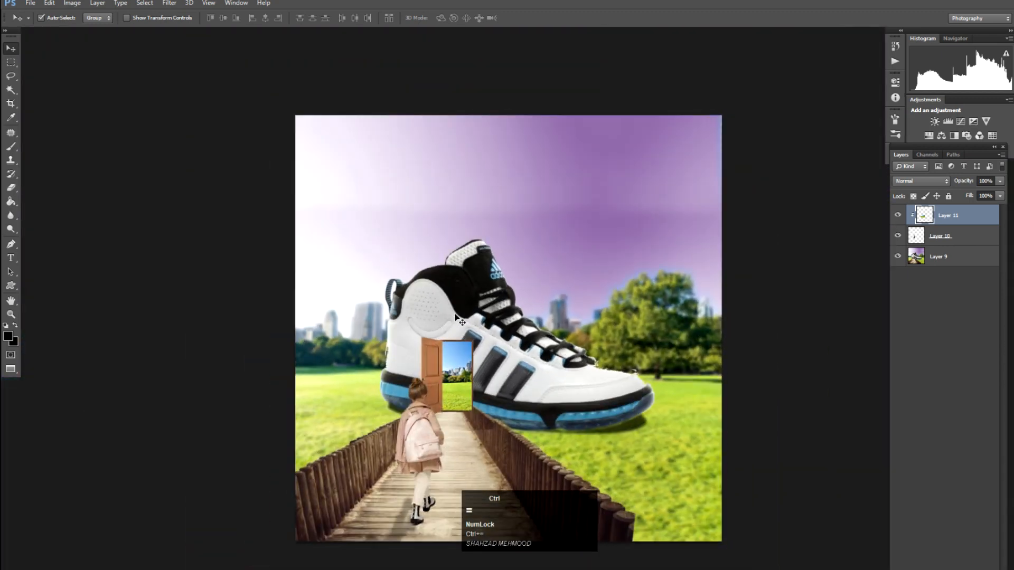
key(space)
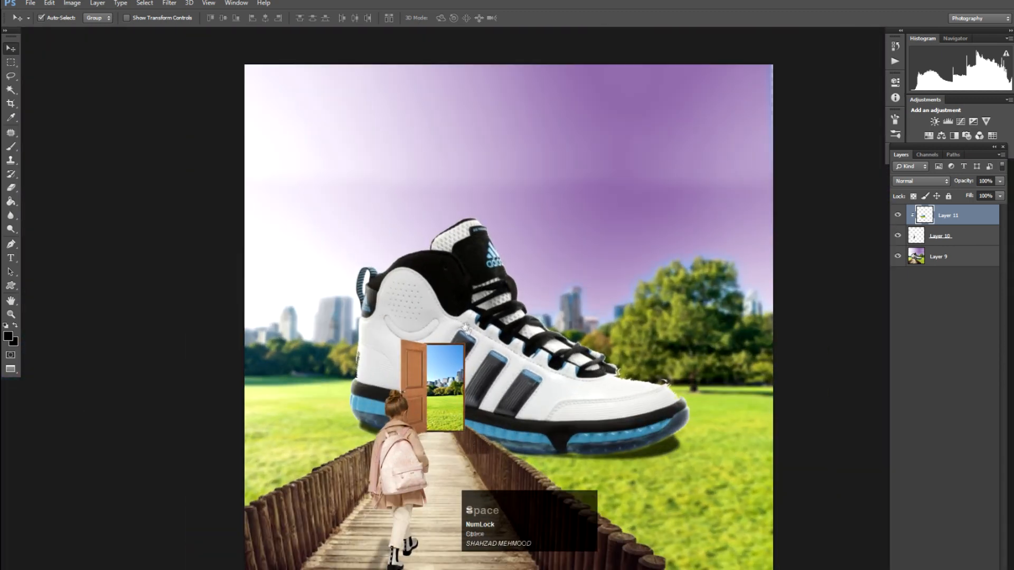
drag(464, 328, 468, 319)
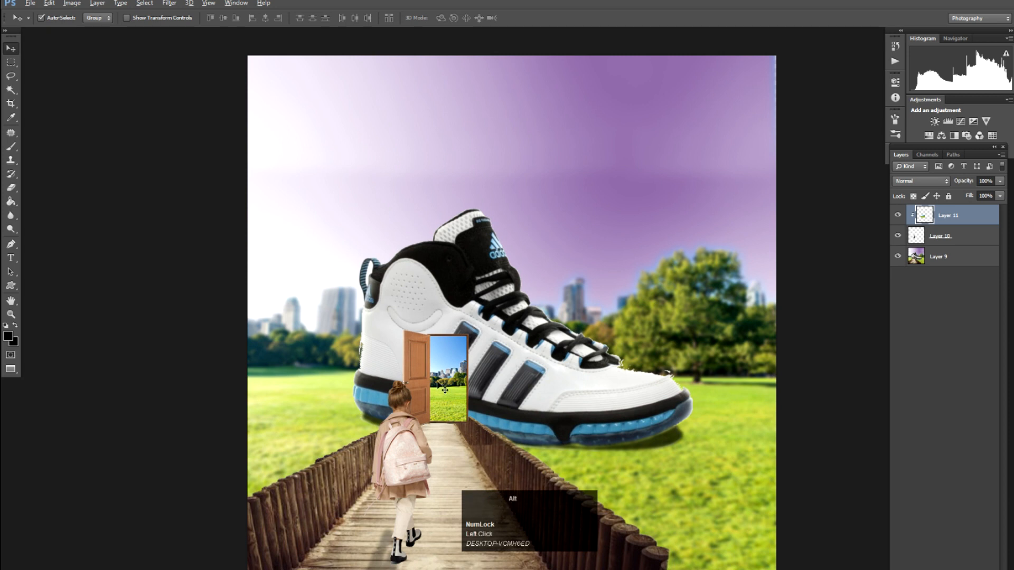
key(alt+t)
key(b)
key(g)
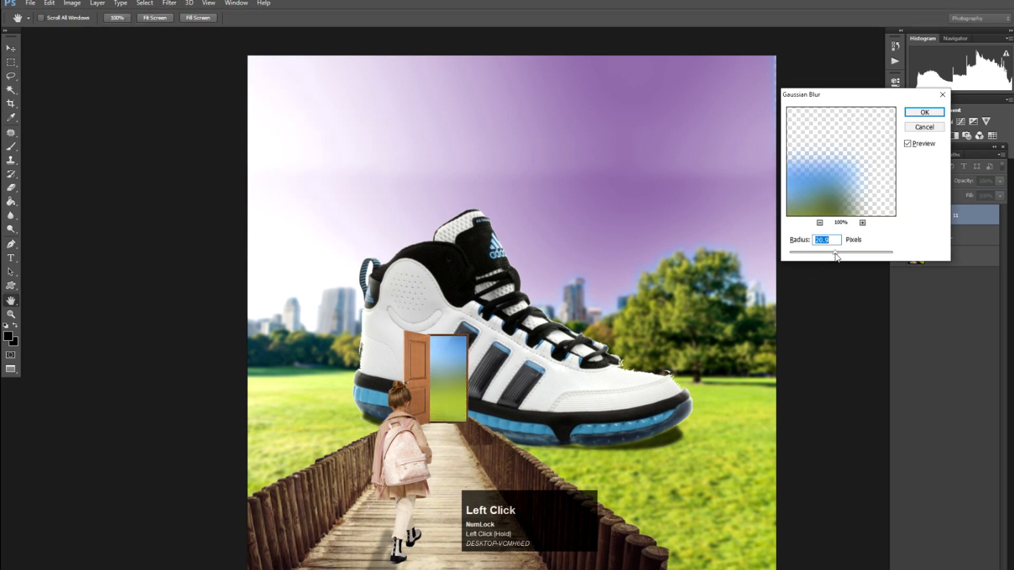
drag(823, 252, 794, 256)
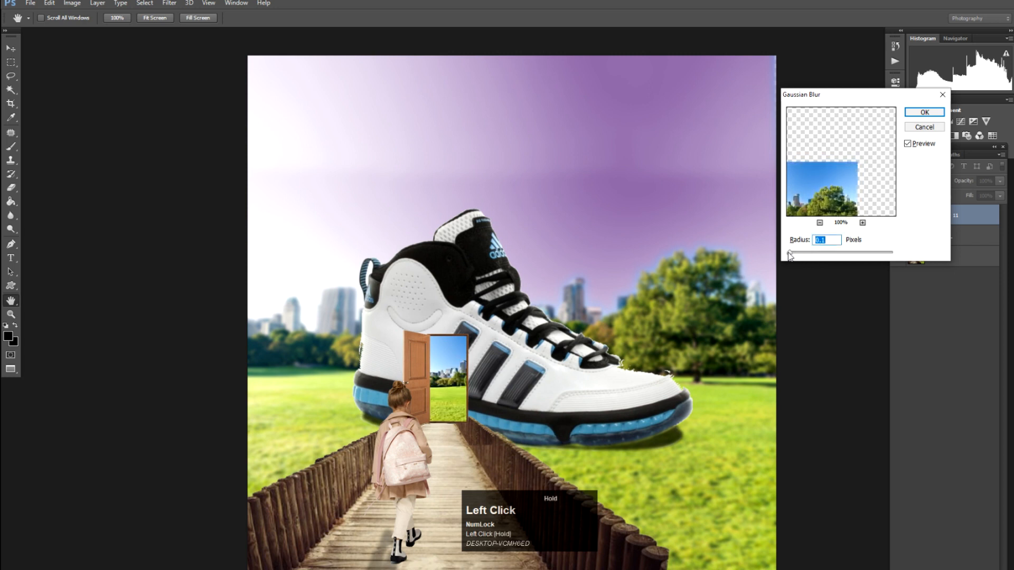
key(Return)
Step: Merge all visible layers of the composite into a single layer
key(ctrl+minus)
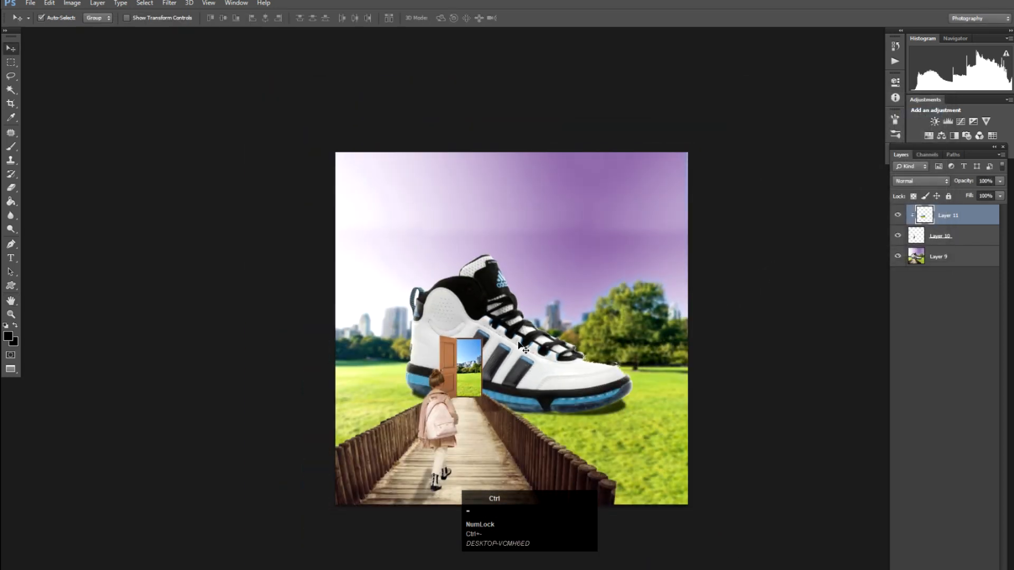
key(ctrl+equal)
key(ctrl+shift+e)
Step: Trace a Pen path along the shoe's front edge, from the upper laces over the toe cap to the sole tip
key(z)
key(Tab)
click(618, 373)
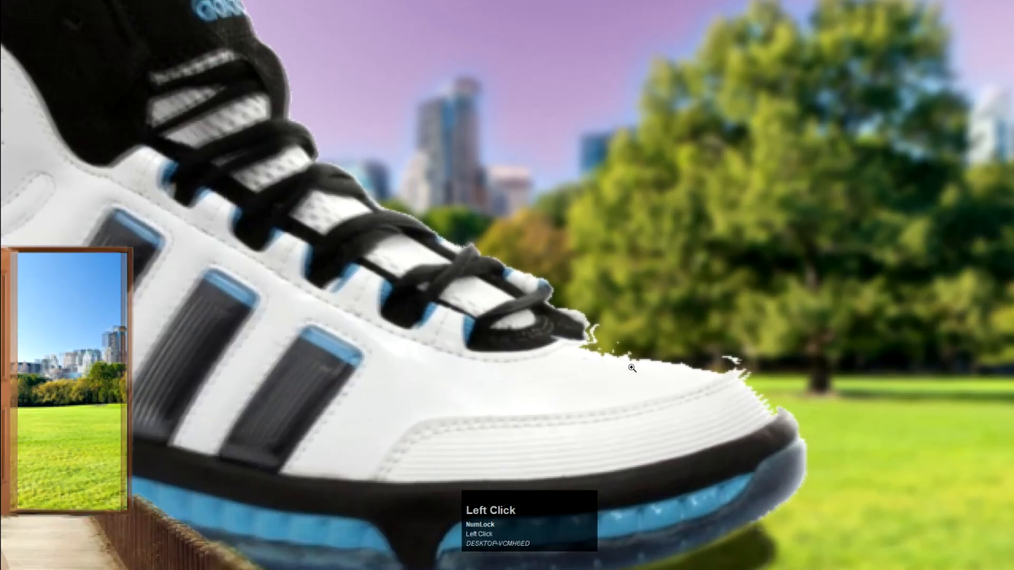
click(632, 368)
key(p)
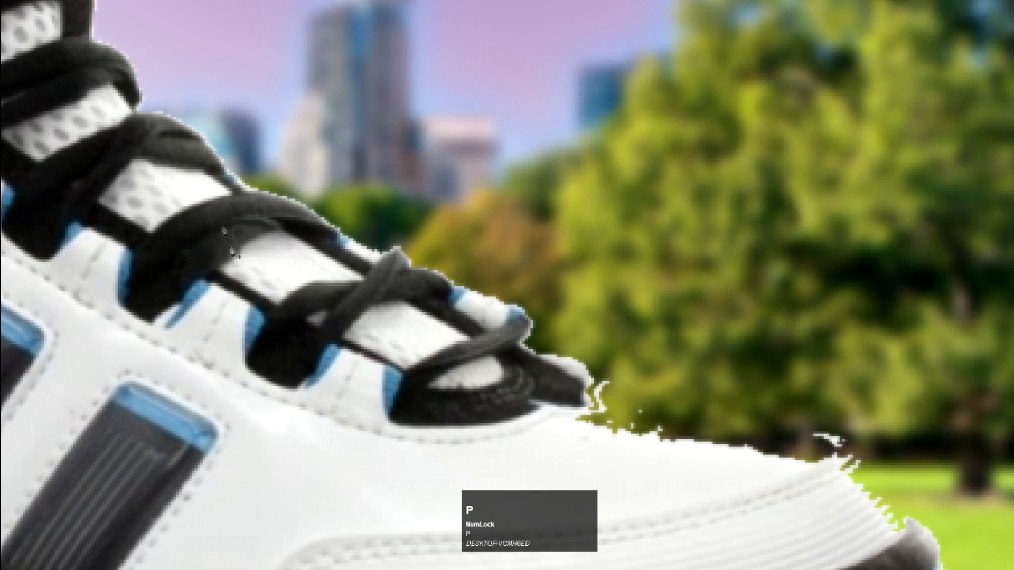
click(208, 160)
key(space)
drag(290, 210, 337, 241)
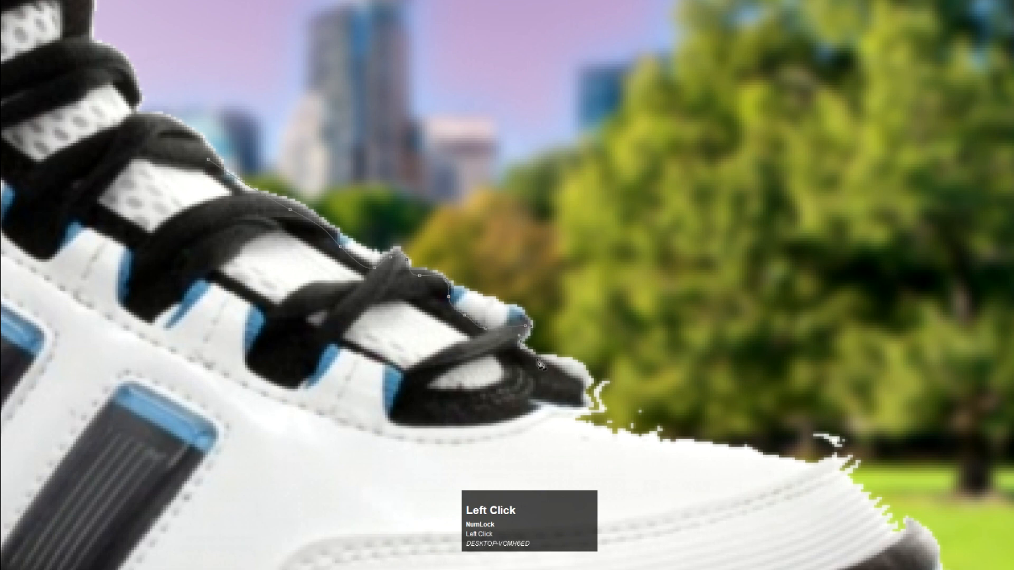
drag(665, 440, 716, 452)
key(space)
drag(814, 467, 529, 345)
key(space)
drag(569, 392, 584, 415)
key(space)
drag(601, 452, 572, 381)
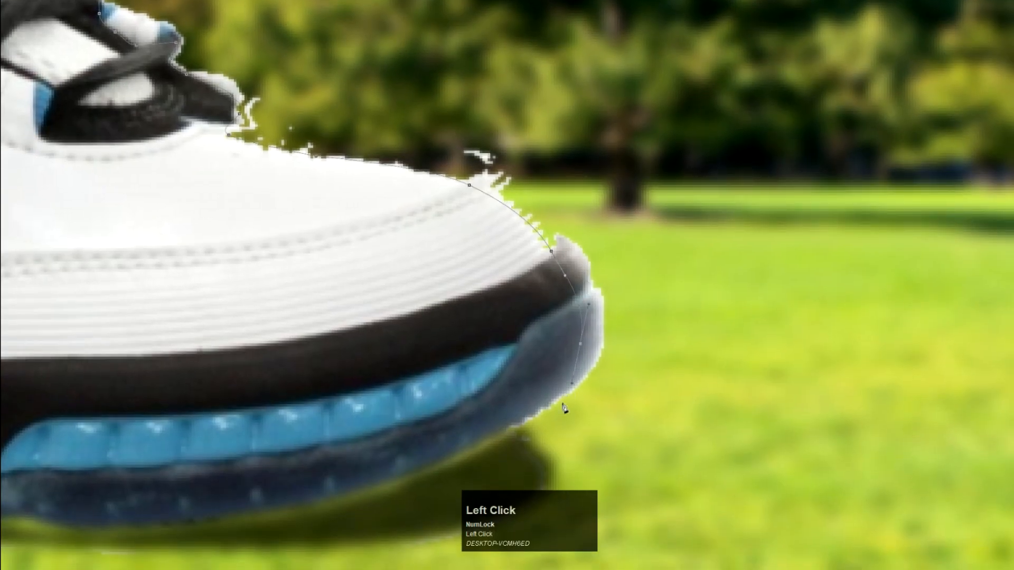
Step: Close the path through the background in front of the shoe and convert it to a selection
drag(625, 270, 617, 251)
click(596, 212)
key(space)
mouse_move(343, 73)
mouse_down()
mouse_move(523, 281)
mouse_move(472, 263)
mouse_up()
drag(433, 250, 414, 237)
key(space)
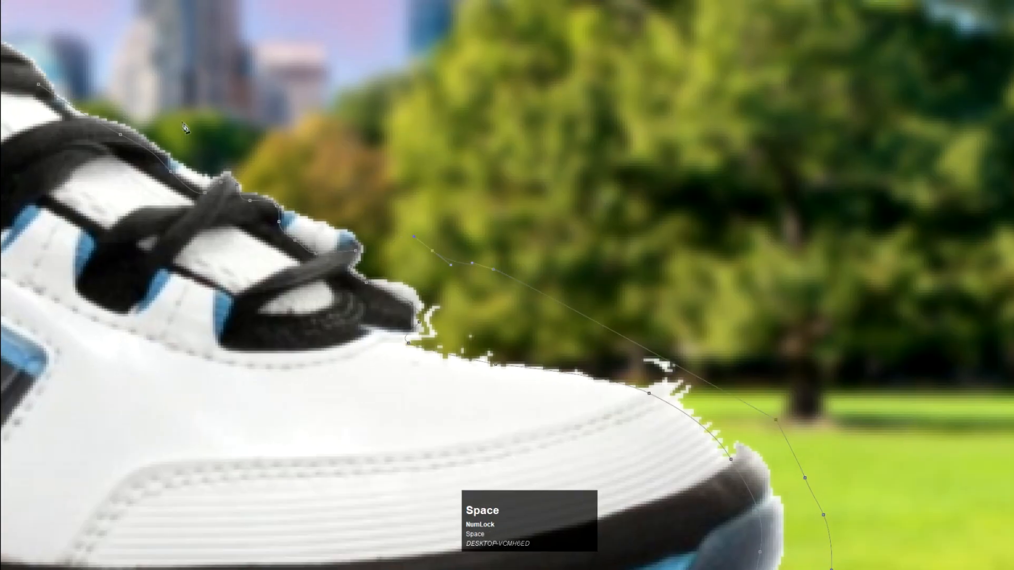
drag(183, 123, 438, 279)
drag(404, 245, 333, 223)
key(ctrl+Return)
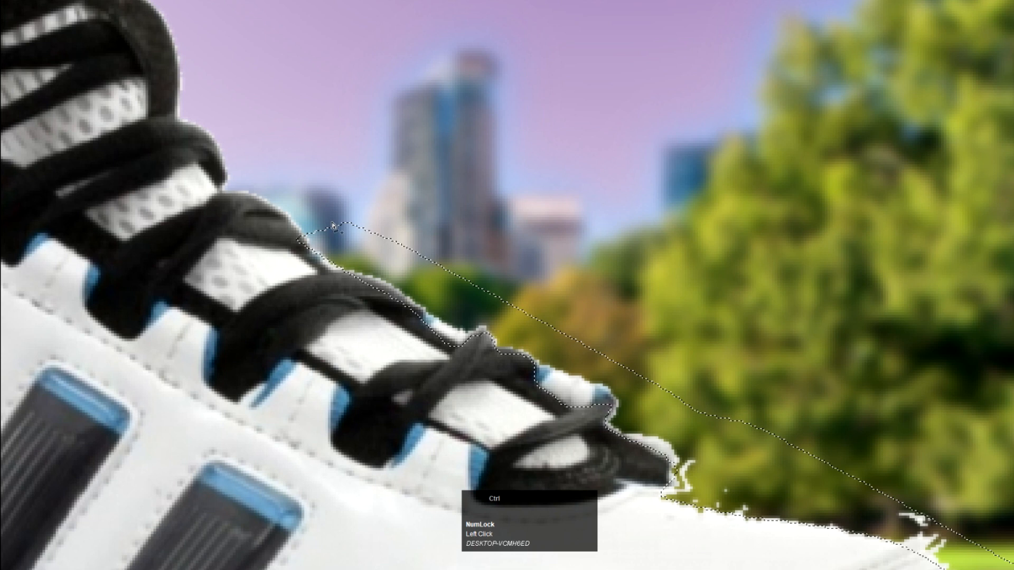
Step: Feather the selection around the shoe's front edge by 0.1 pixels
key(l)
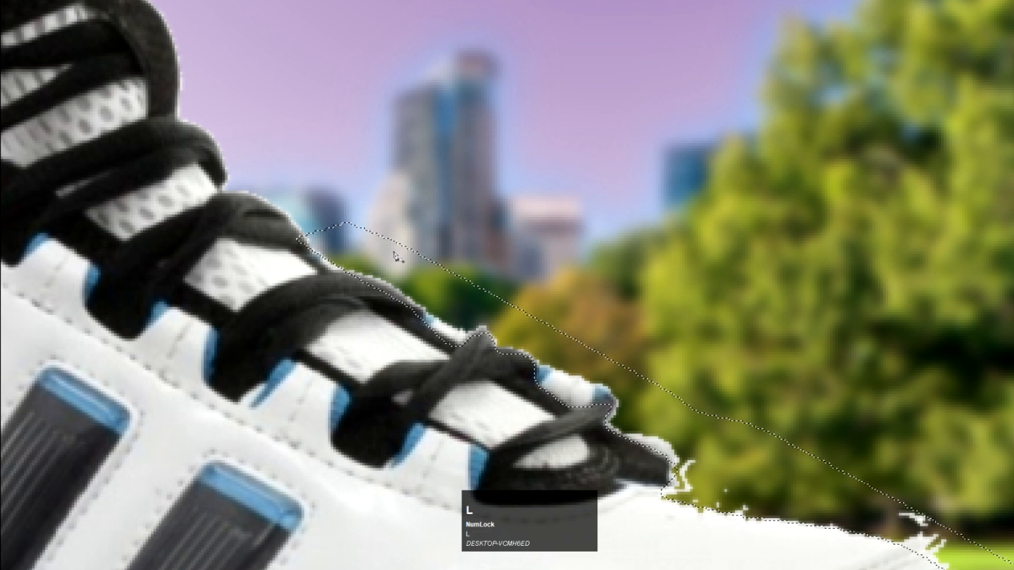
right_click(394, 252)
click(432, 281)
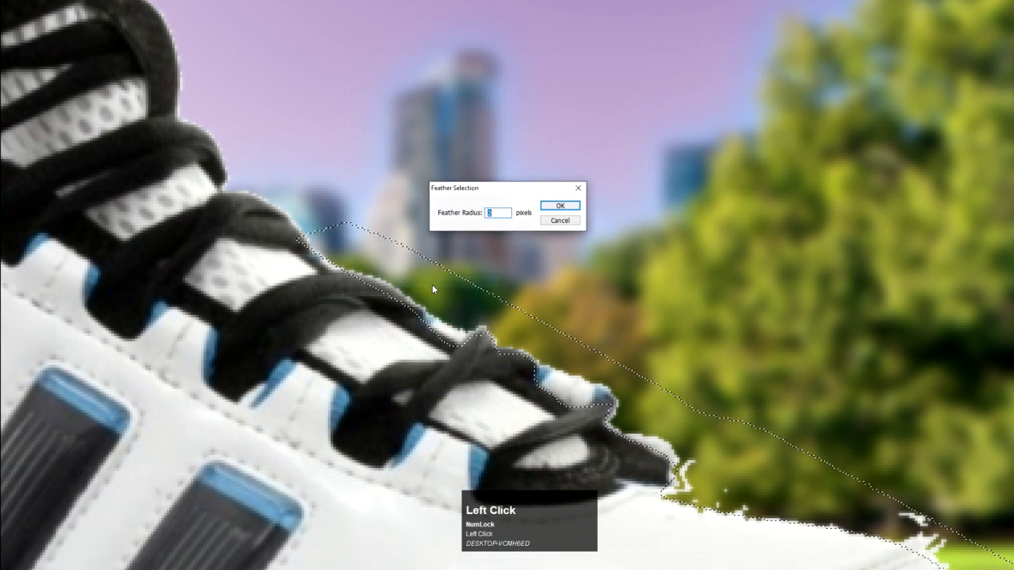
text(.0)
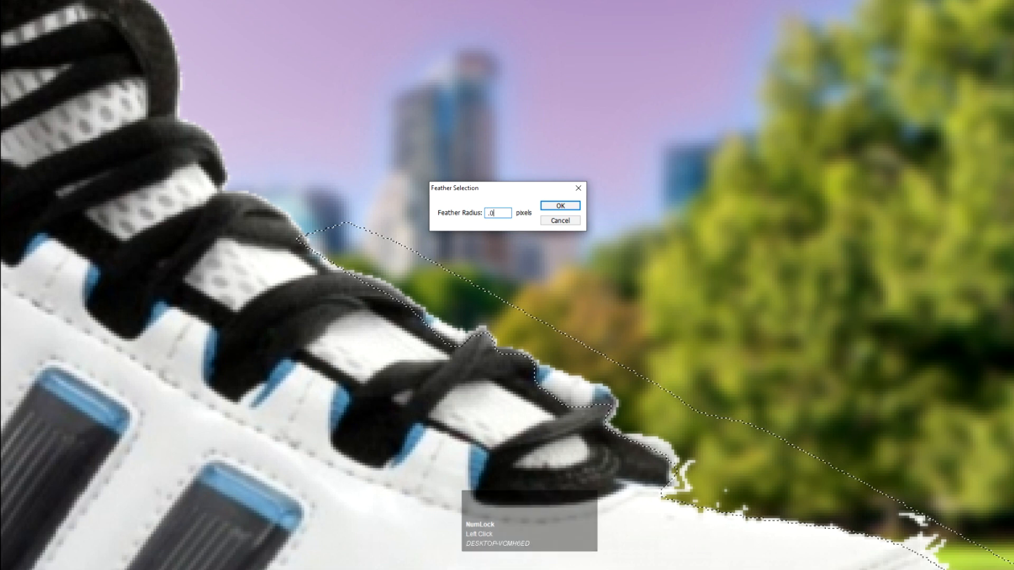
key(Return)
key(Return)
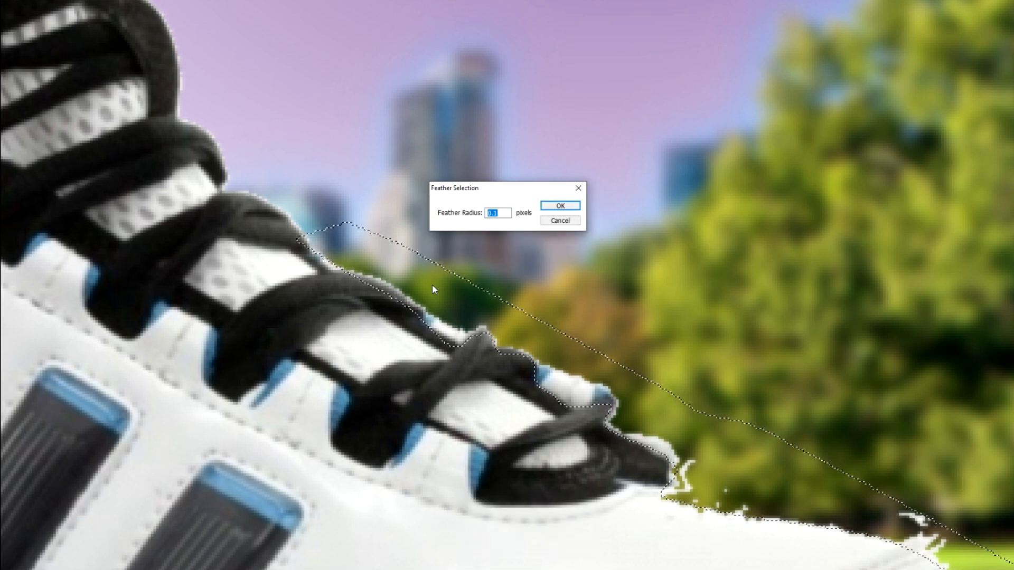
key(Return)
Step: Clone blurred background over the ragged white fringe along the laces and toe on Layer 11, and clear the selection
key(alt)
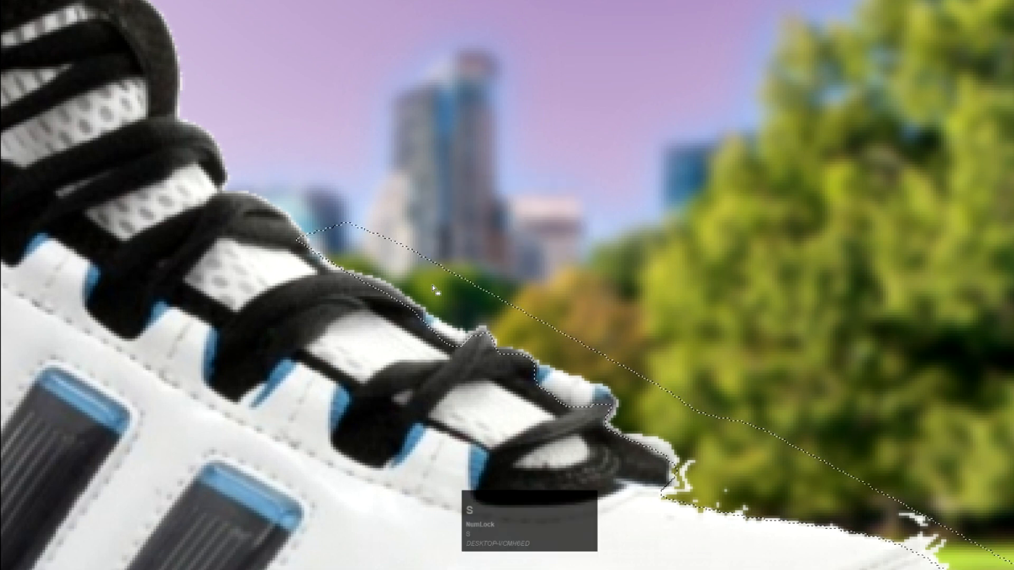
click(403, 192)
key(space)
key(Tab)
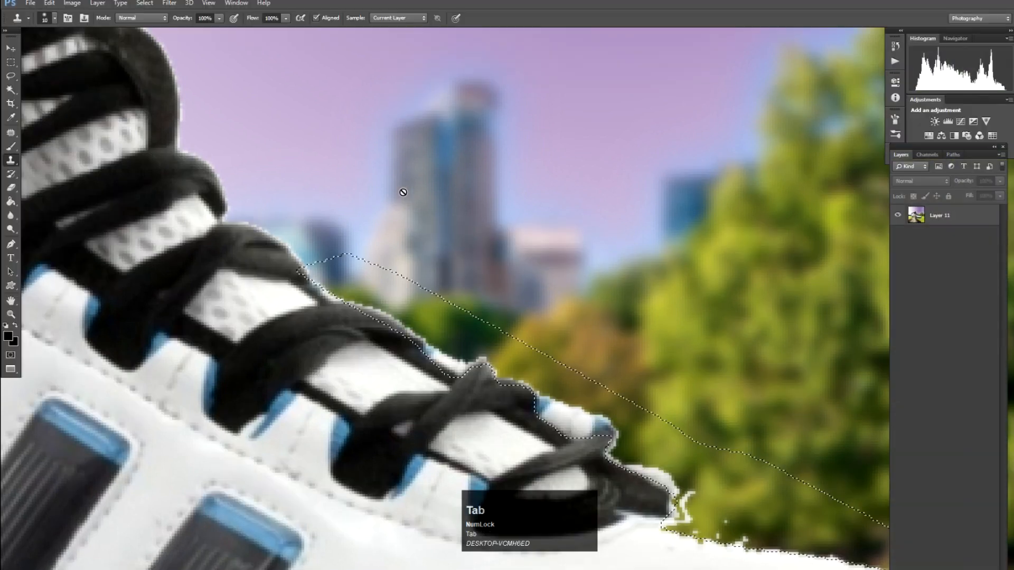
click(933, 216)
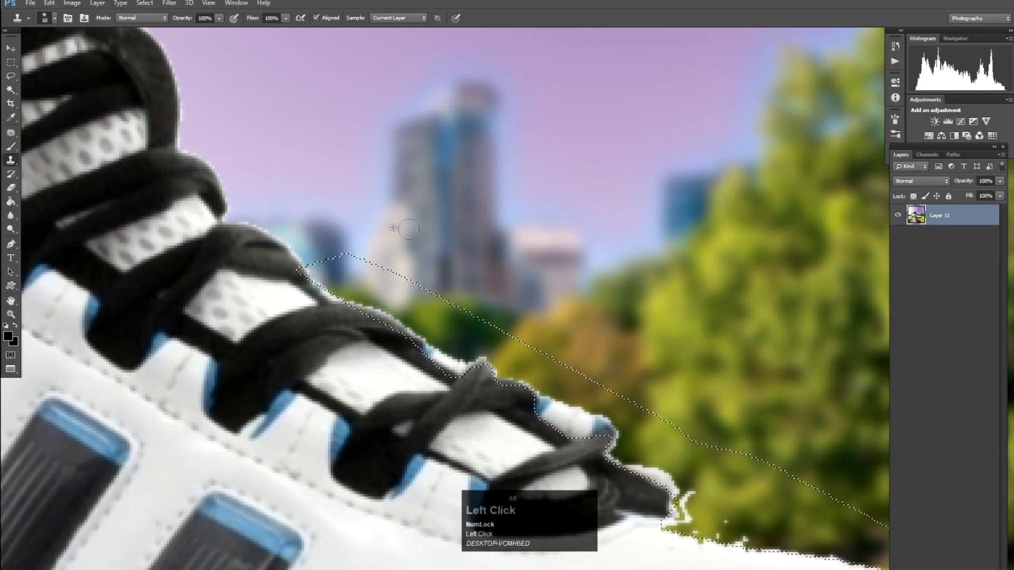
alt+click(362, 235)
mouse_move(325, 285)
mouse_down()
mouse_move(389, 310)
mouse_move(353, 275)
mouse_move(452, 339)
mouse_move(415, 304)
mouse_move(582, 381)
mouse_move(492, 333)
mouse_move(702, 462)
mouse_move(601, 403)
mouse_move(739, 510)
mouse_move(466, 293)
mouse_up()
key(bracketright)
key(bracketright)
key(bracketright)
key(bracketright)
key(space)
mouse_move(441, 328)
mouse_down()
mouse_move(523, 366)
mouse_move(761, 437)
mouse_move(776, 549)
mouse_up()
key(ctrl+d)
Step: Clone nearby tree and grass texture over the hard seam in the background beside the shoe's toe
key(b)
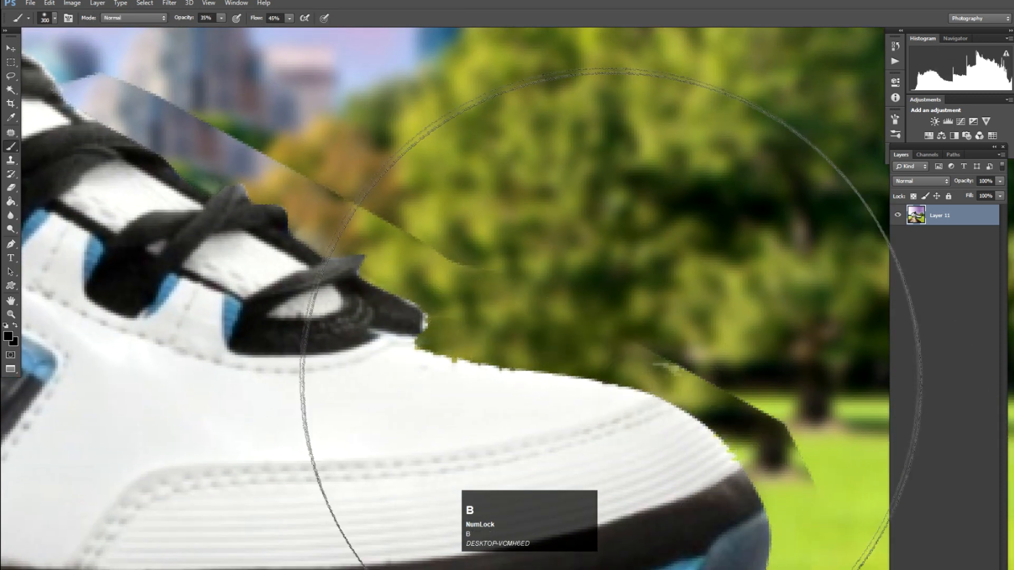
key(ctrl+minus)
key(ctrl+minus)
key(ctrl+minus)
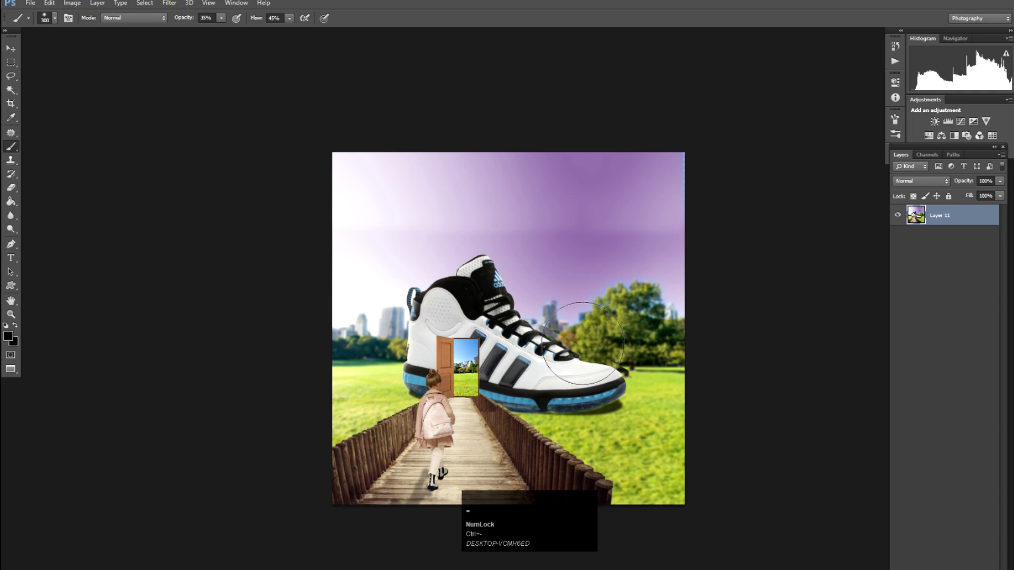
ctrl+click(583, 343)
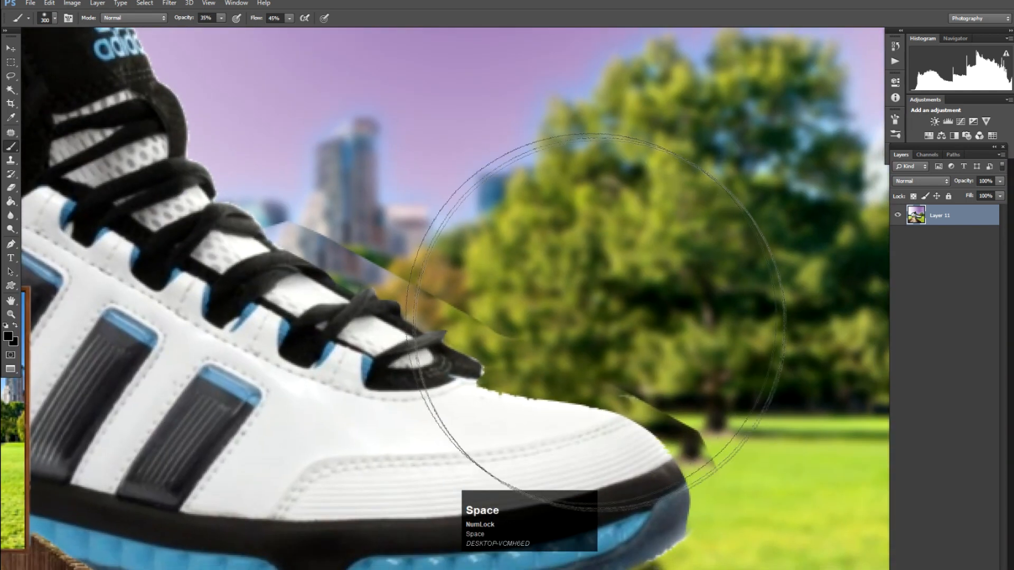
key(s)
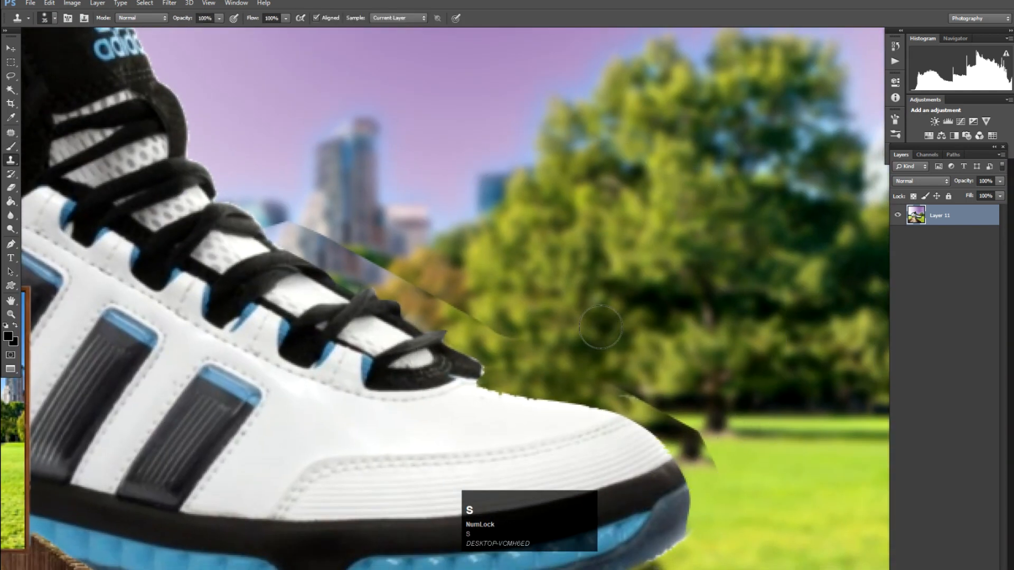
alt+click(738, 464)
mouse_move(707, 446)
mouse_down()
mouse_move(689, 425)
mouse_move(701, 440)
mouse_move(687, 443)
mouse_move(639, 404)
mouse_move(669, 416)
mouse_move(615, 380)
mouse_move(502, 328)
mouse_up()
key(bracketleft)
key(ctrl+alt+z)
alt+click(697, 411)
alt+click(648, 375)
drag(670, 405, 670, 422)
alt+click(567, 317)
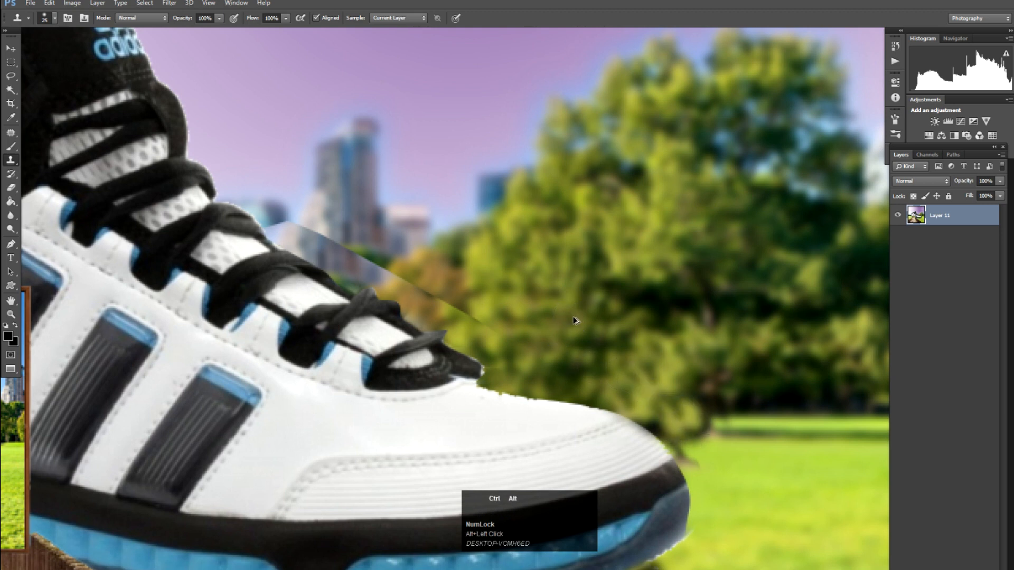
key(ctrl+alt+z)
alt+click(708, 406)
alt+click(731, 477)
drag(699, 460, 687, 448)
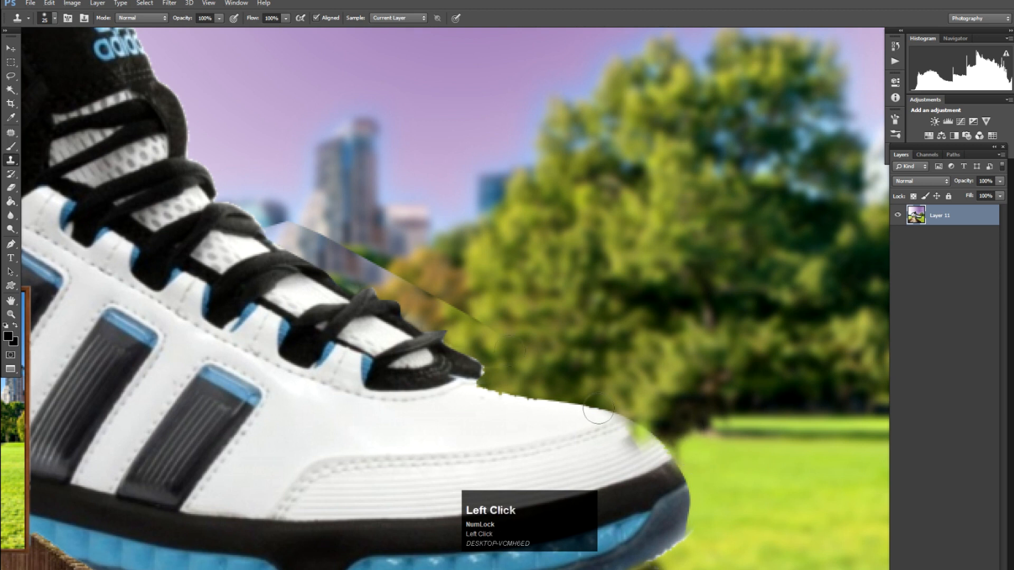
Step: Clone tree, building and sky texture over the diagonal seam in the background above the laces
alt+click(520, 305)
drag(507, 337, 400, 272)
alt+click(396, 270)
alt+click(346, 226)
click(326, 252)
click(328, 252)
drag(332, 252, 421, 289)
alt+click(305, 225)
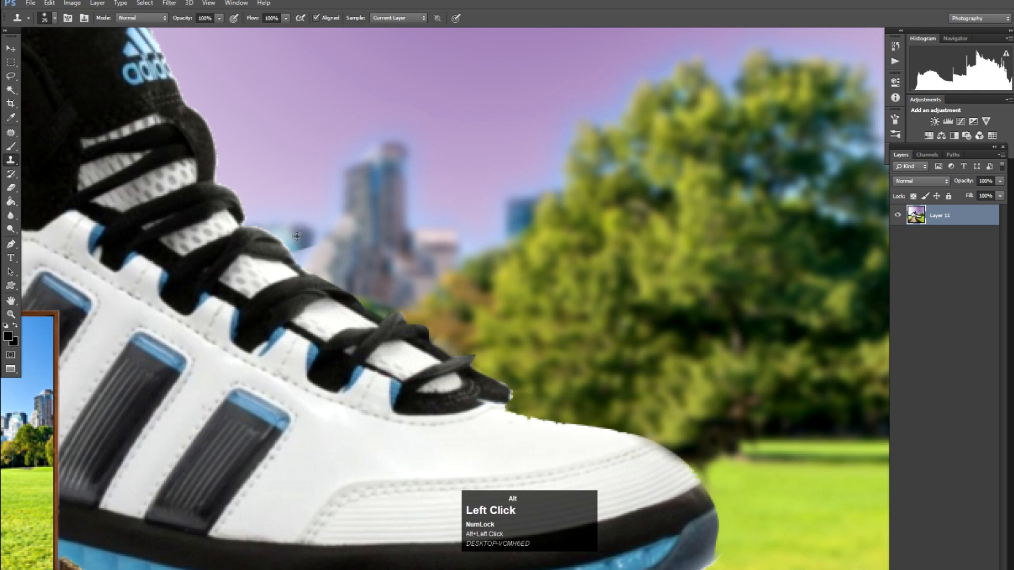
mouse_move(306, 247)
mouse_down()
mouse_move(316, 262)
mouse_move(343, 254)
mouse_up()
alt+click(300, 247)
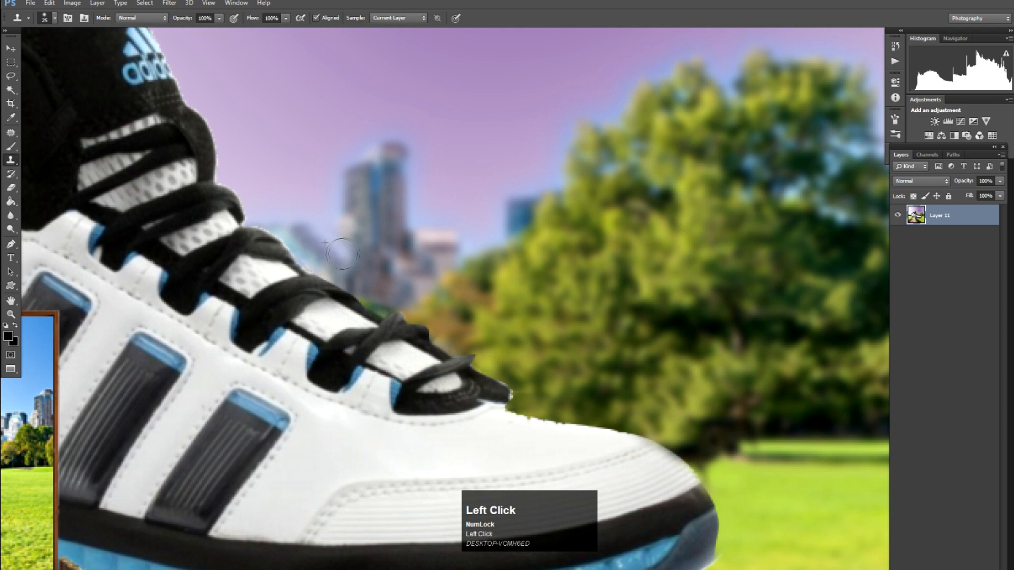
Step: Add a Color Lookup adjustment layer using the Moonlight.3DL LUT above the merged image
key(ctrl+minus)
key(ctrl+minus)
key(ctrl+minus)
key(ctrl+minus)
key(ctrl+equal)
click(10, 49)
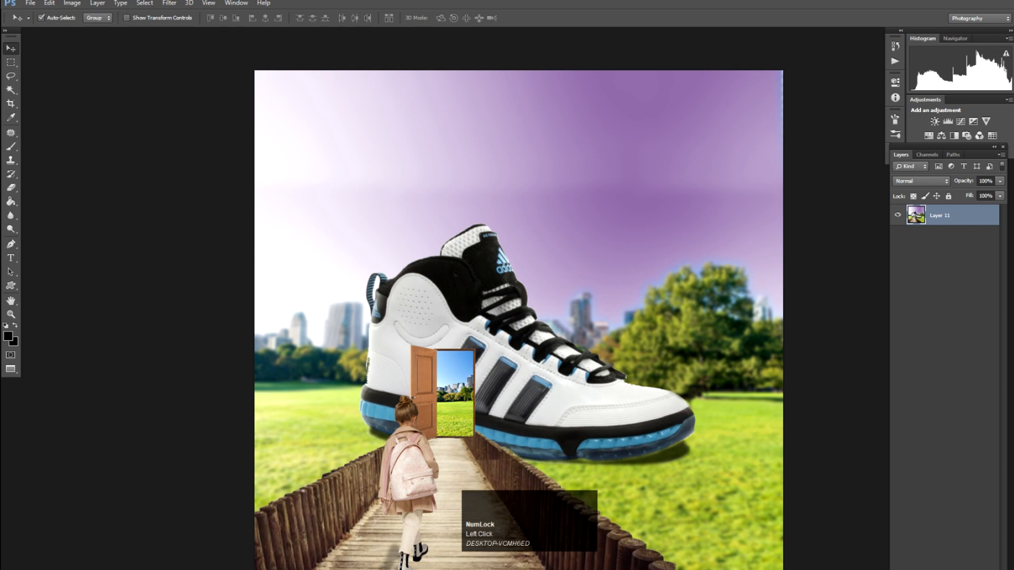
click(948, 569)
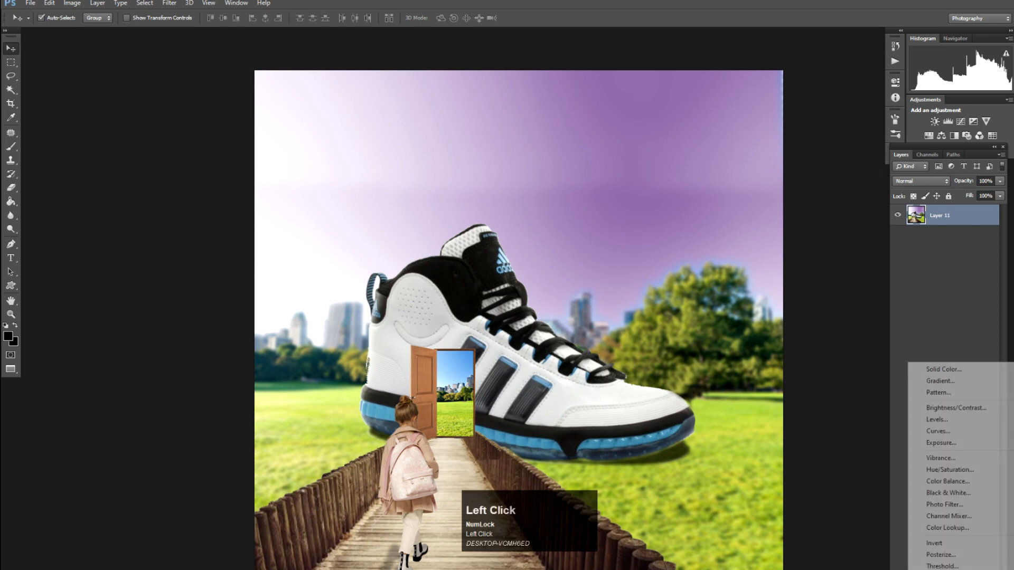
click(950, 528)
click(830, 108)
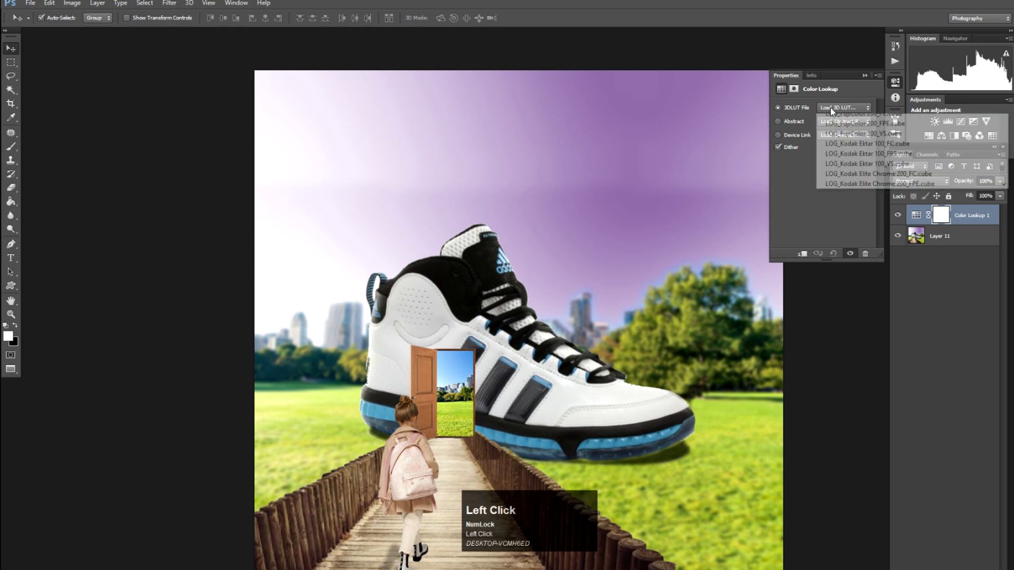
scroll(851, 302, down, 5)
scroll(851, 302, down, 9)
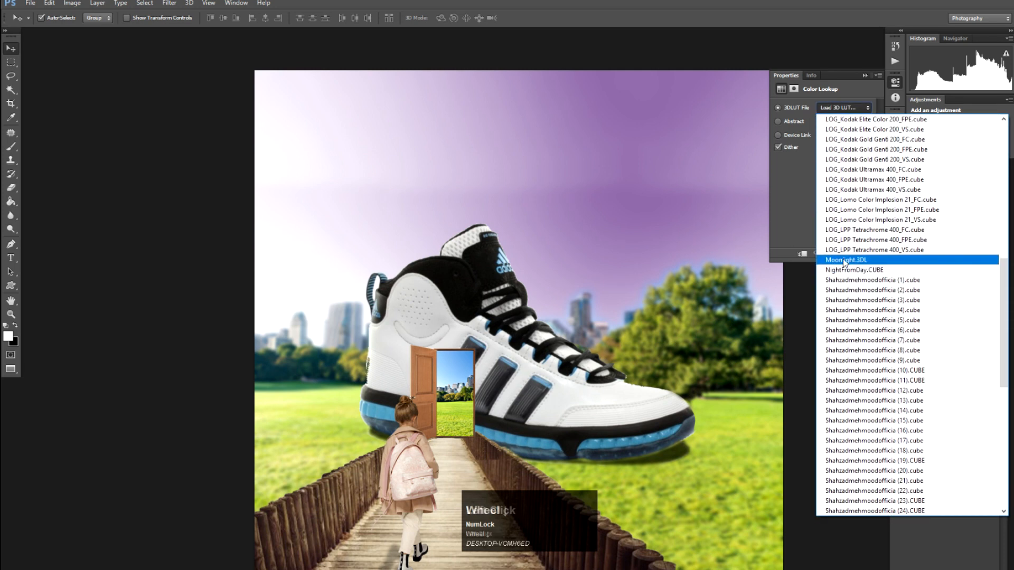
click(844, 259)
click(486, 370)
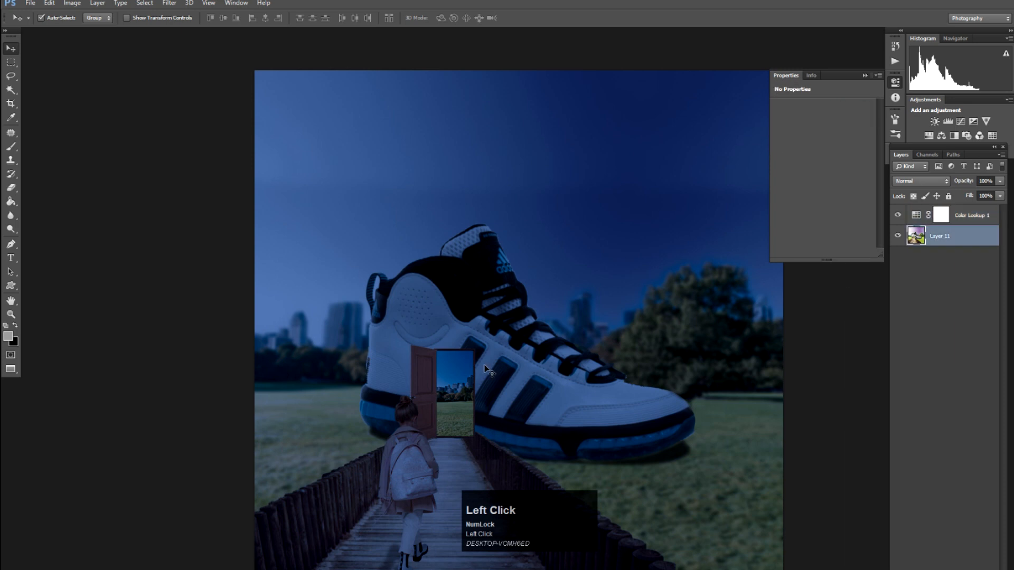
click(864, 76)
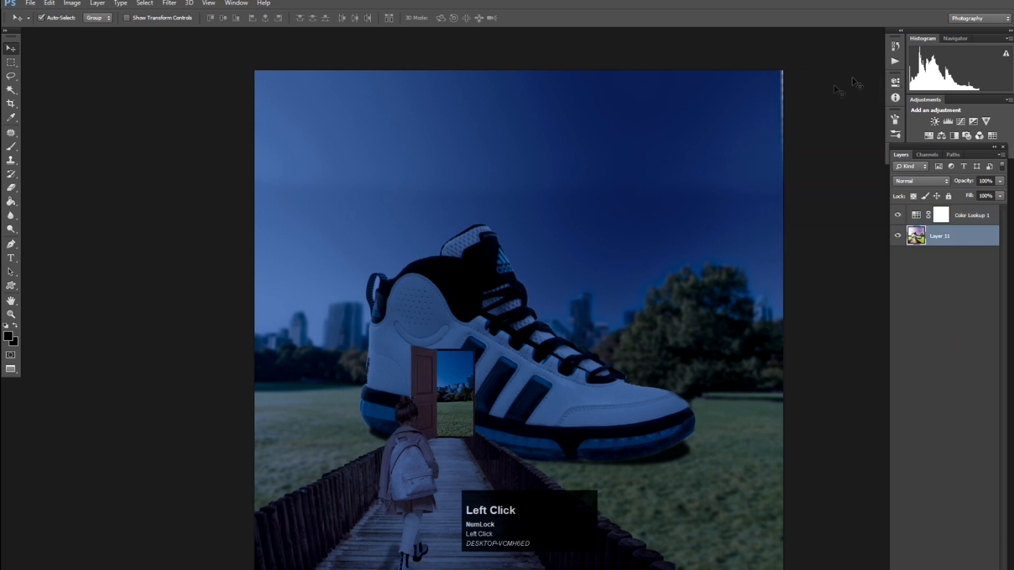